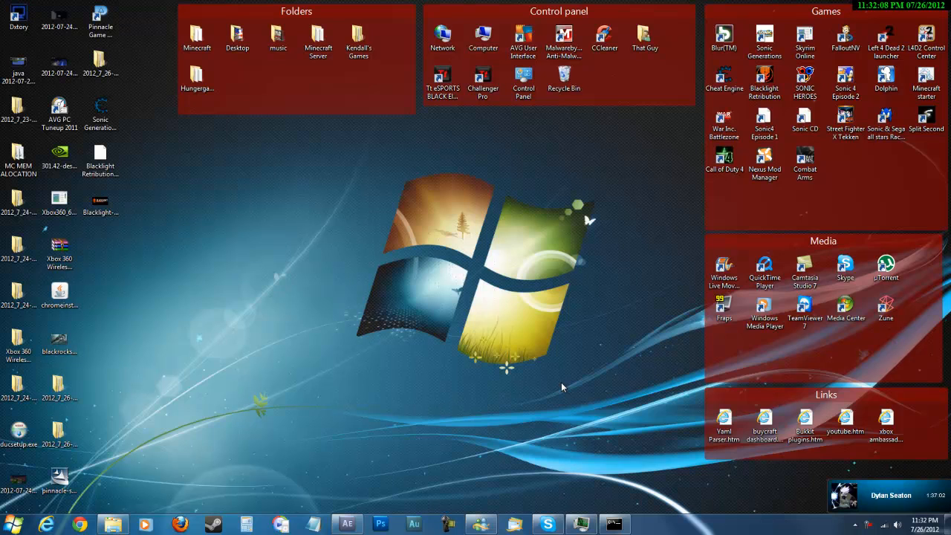
Switch to After Effects and start a new composition with the HDTV 1080 29.97 preset.
{"action": "double_click", "coordinate": [560, 382]}
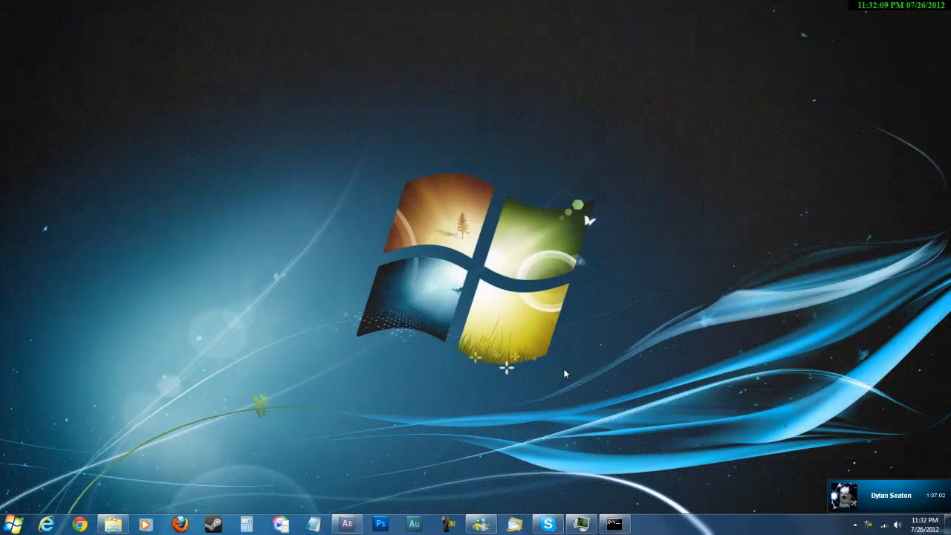
{"action": "left_click", "coordinate": [347, 523]}
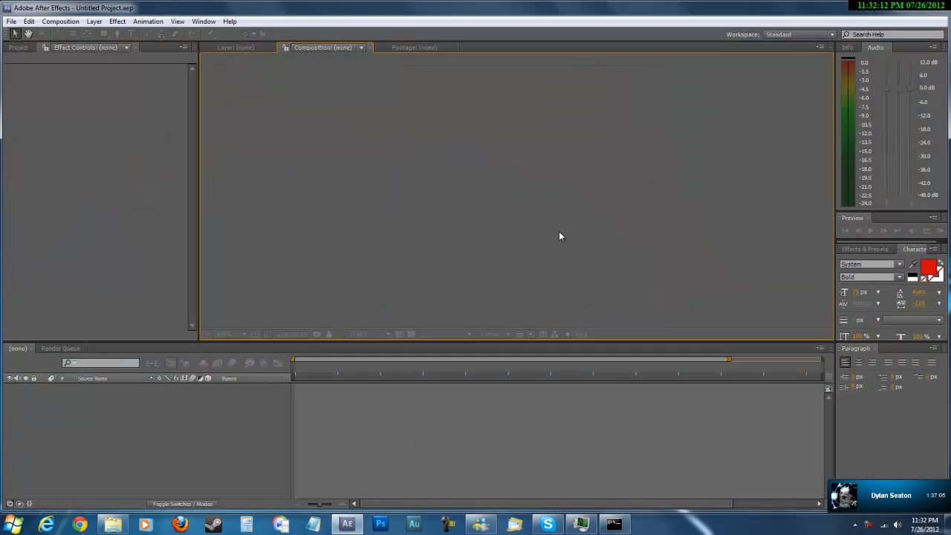
{"action": "left_click", "coordinate": [73, 22]}
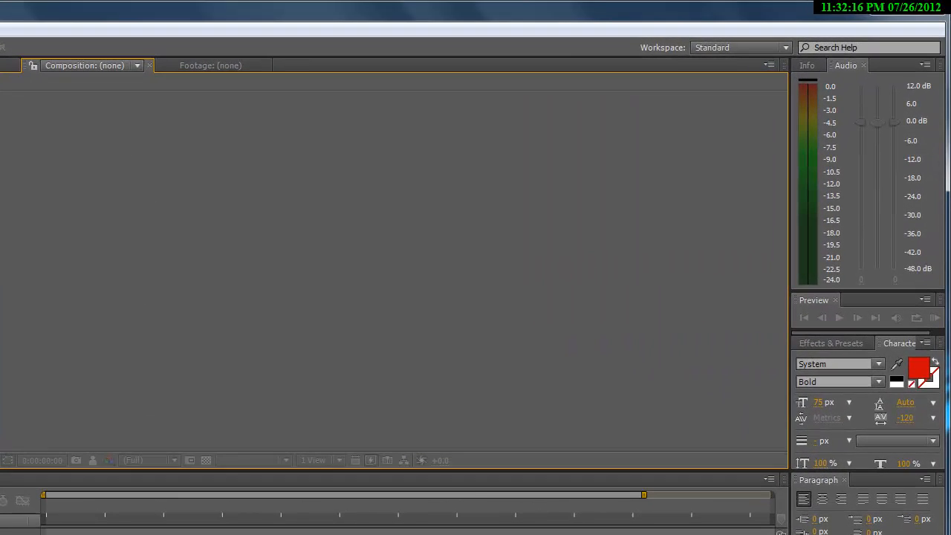
{"action": "key", "text": "ctrl+n"}
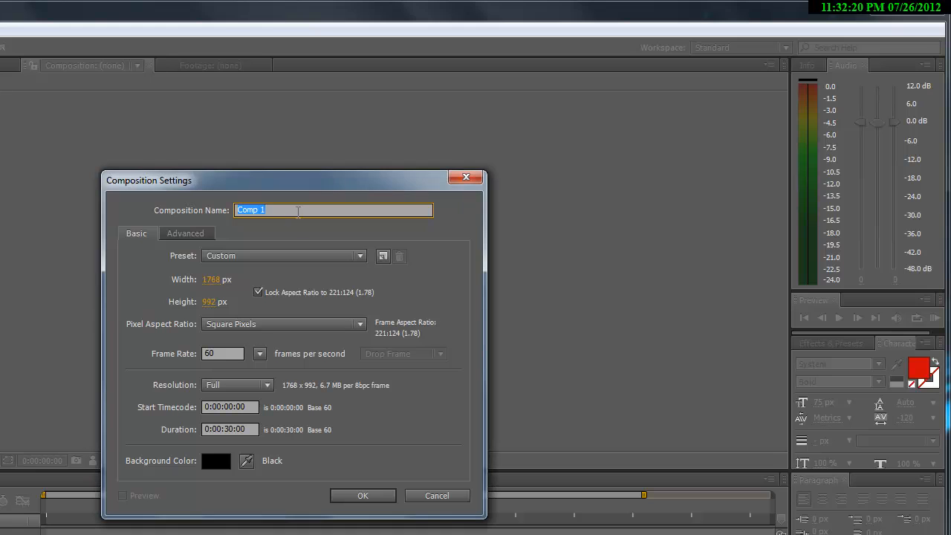
{"action": "left_click", "coordinate": [257, 261]}
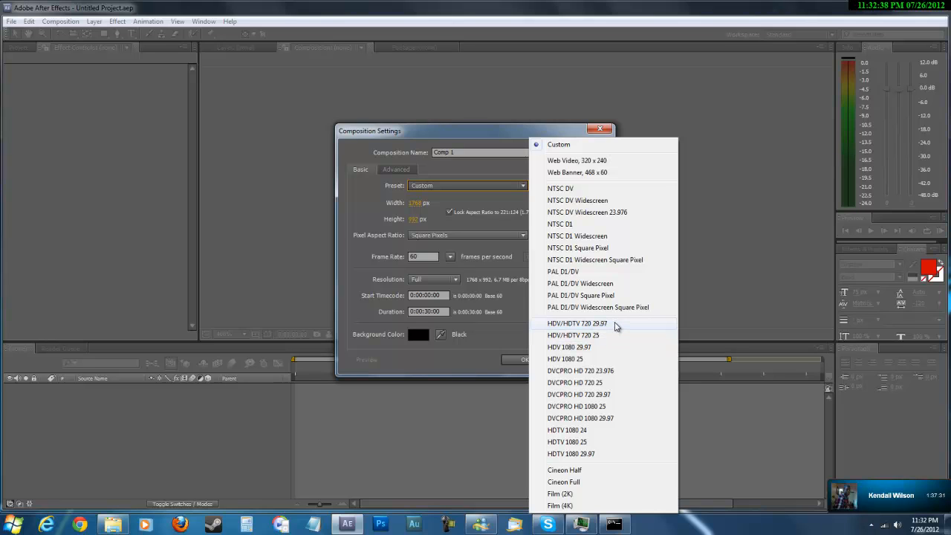
{"action": "left_click", "coordinate": [598, 455]}
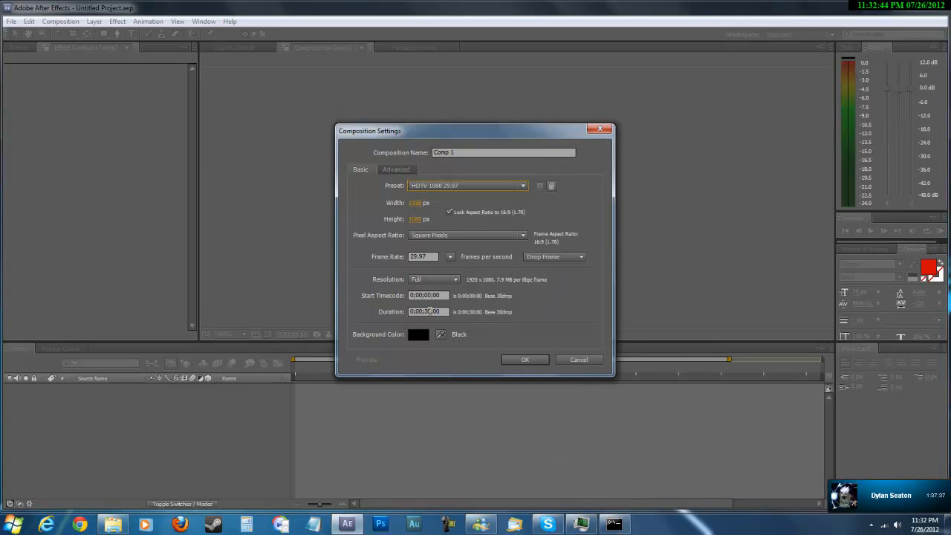
Set the composition's duration to one minute and create it.
{"action": "left_click", "coordinate": [430, 311]}
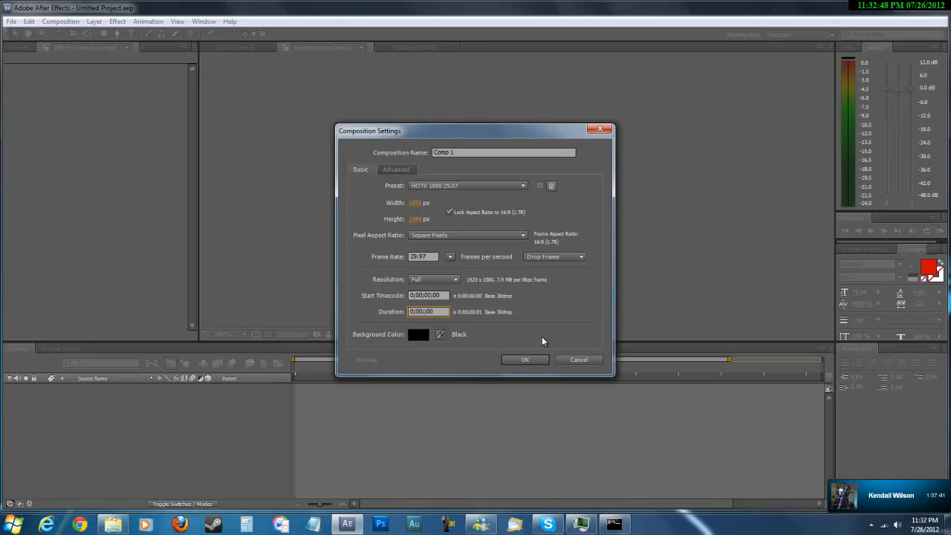
{"action": "type", "text": "00"}
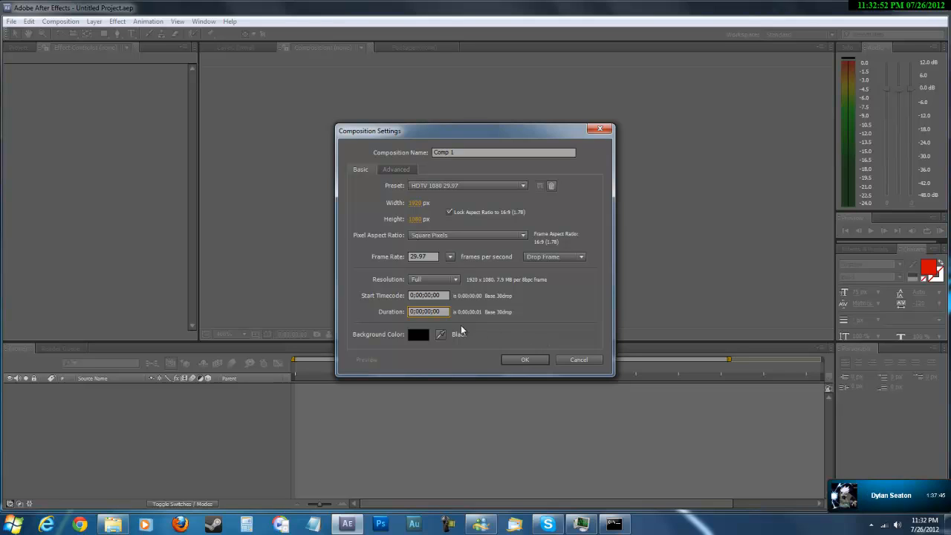
{"action": "type", "text": "1"}
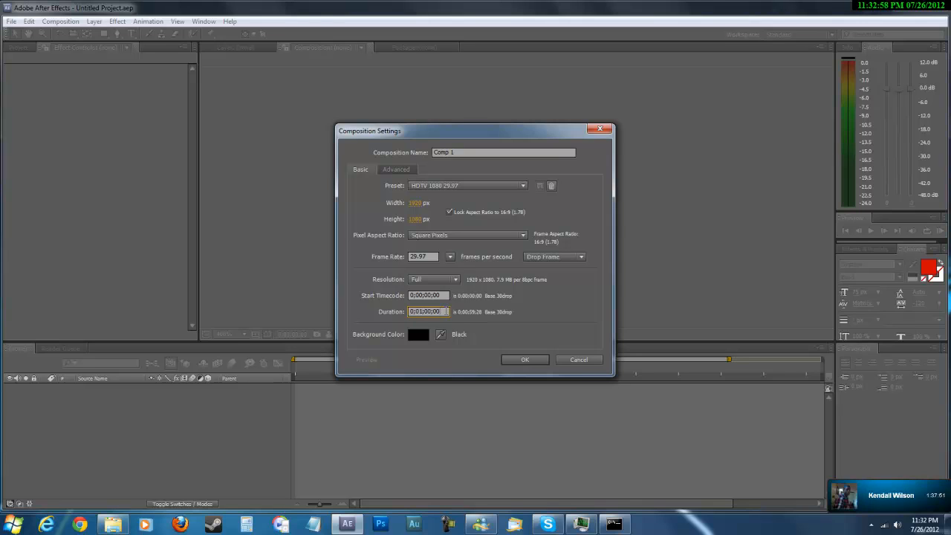
{"action": "left_click", "coordinate": [524, 359]}
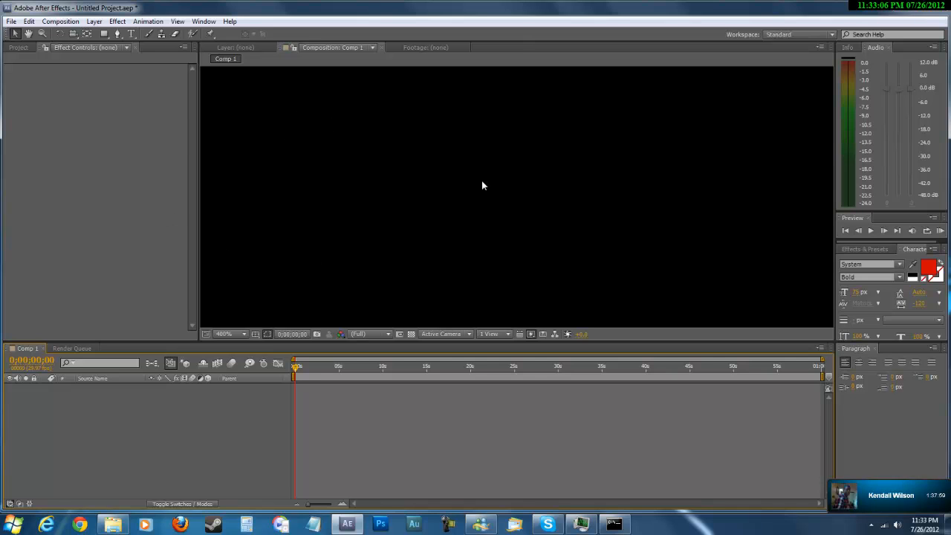
Add a new text layer to the composition.
{"action": "right_click", "coordinate": [462, 151]}
{"action": "mouse_move", "coordinate": [557, 190]}
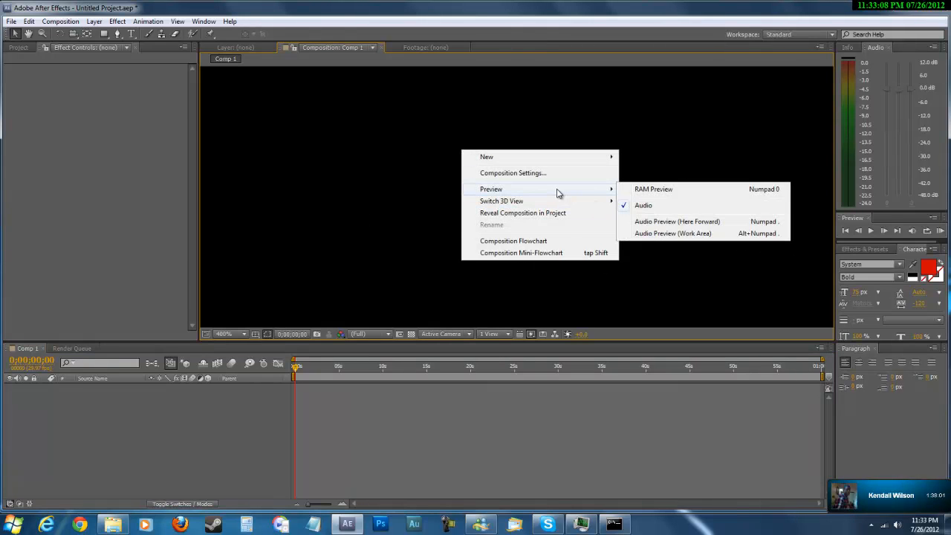
{"action": "mouse_move", "coordinate": [505, 157]}
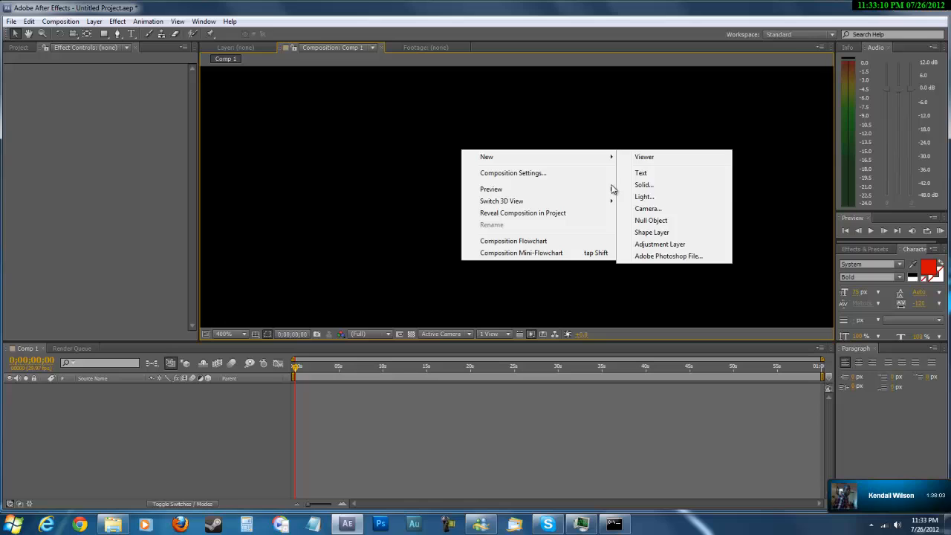
{"action": "left_click", "coordinate": [671, 176]}
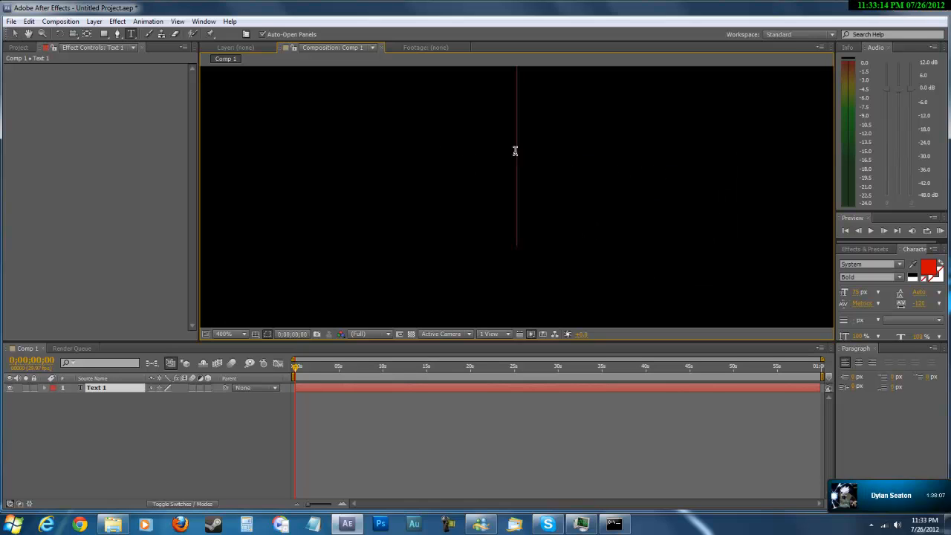
{"action": "type", "text": "D"}
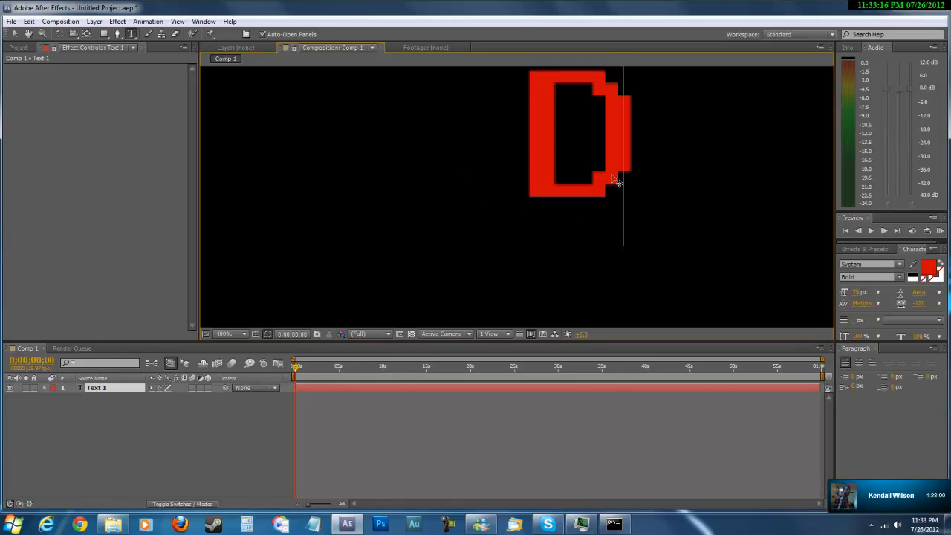
{"action": "key", "text": "BackSpace"}
{"action": "scroll", "coordinate": [612, 171], "scroll_direction": "down", "scroll_amount": 6}
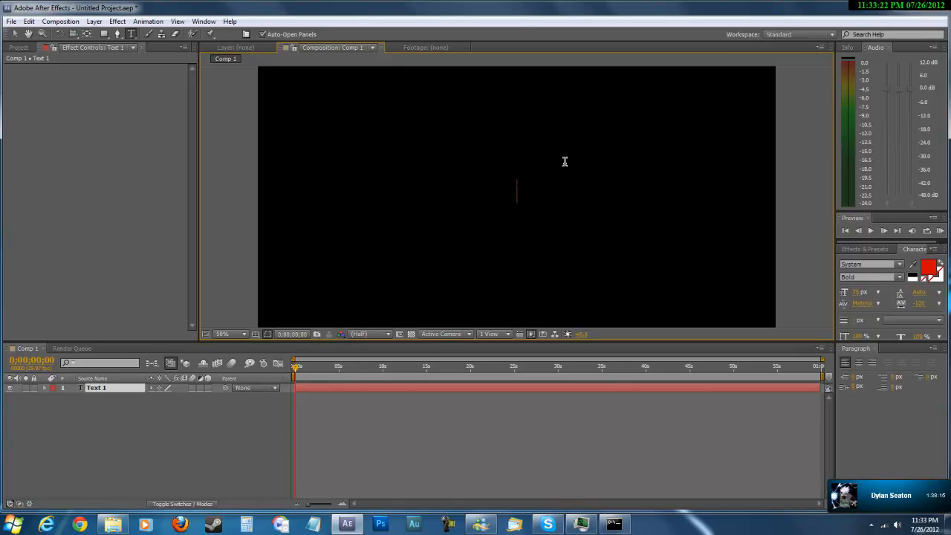
Enter DubstepArcher as the content of the text layer.
{"action": "type", "text": "DUBSYE"}
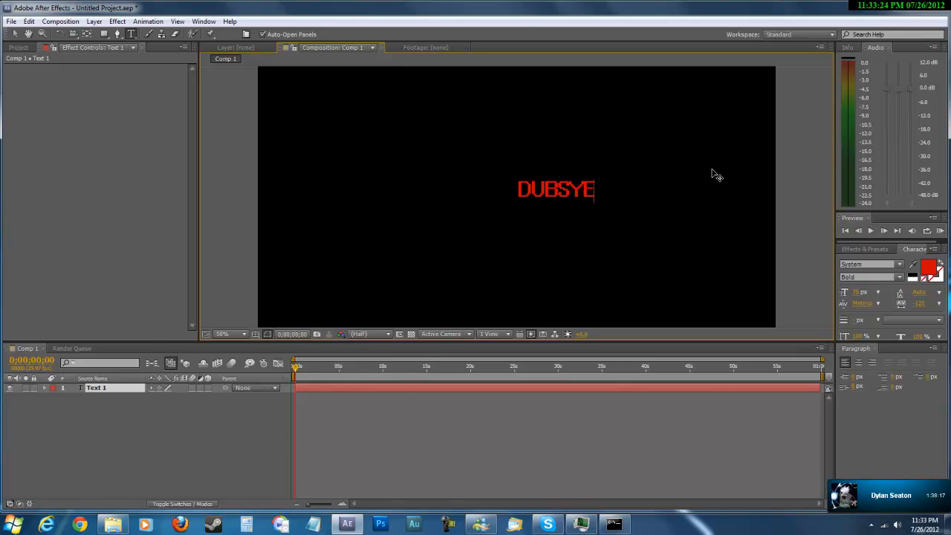
{"action": "key", "text": "BackSpace"}
{"action": "key", "text": "BackSpace"}
{"action": "type", "text": "TE"}
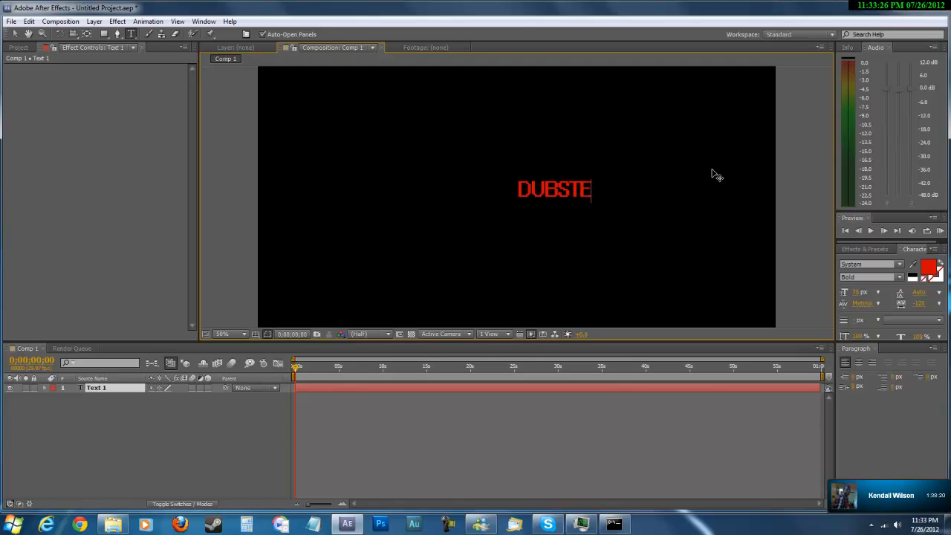
{"action": "type", "text": "PARCHER"}
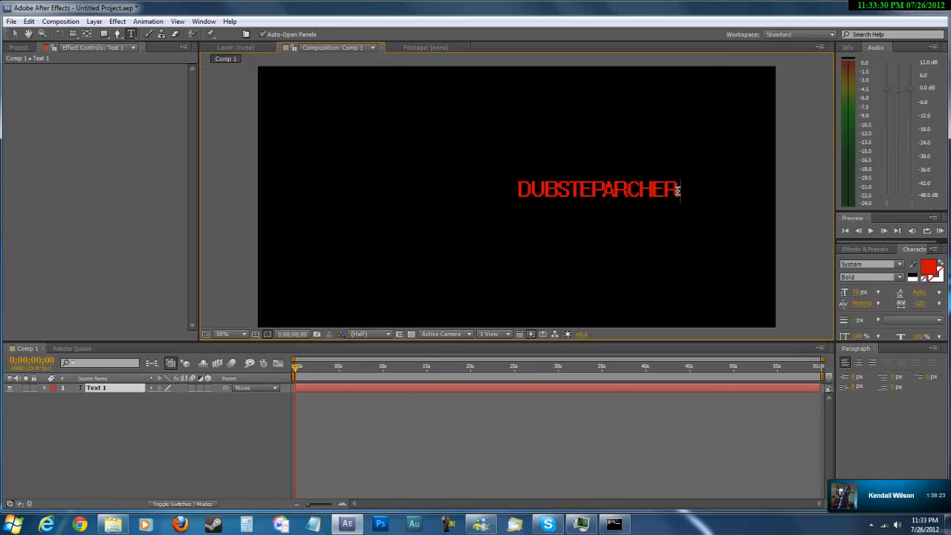
{"action": "left_click_drag", "start_coordinate": [679, 191], "coordinate": [497, 191]}
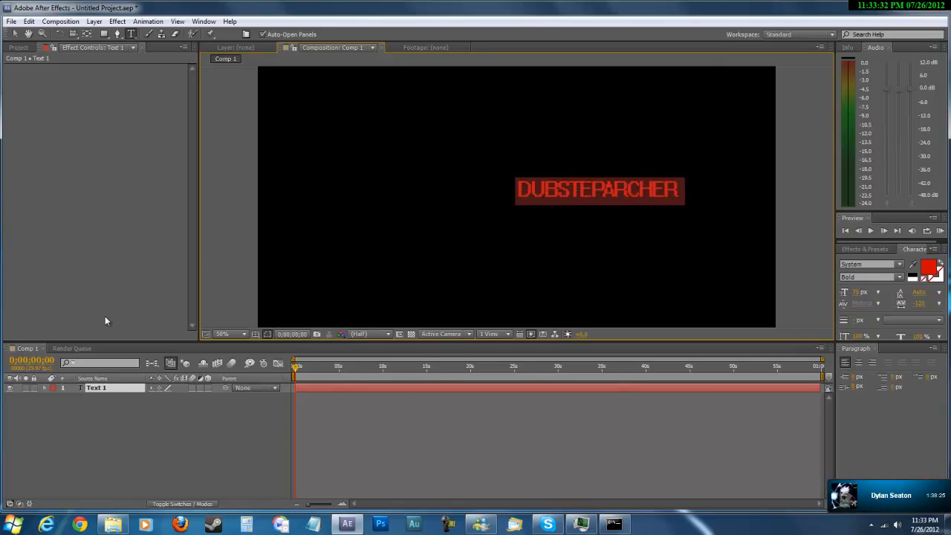
{"action": "left_click", "coordinate": [110, 390]}
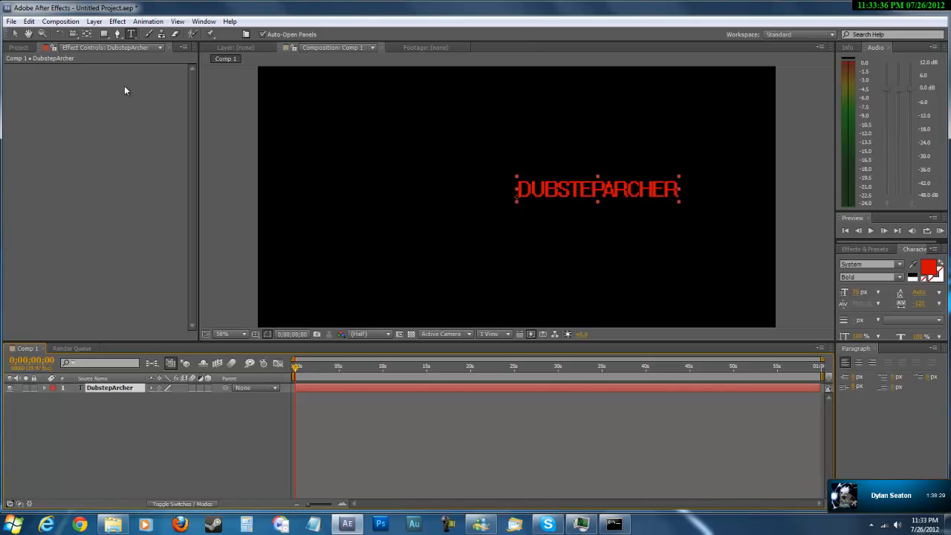
Move the DubstepArcher text to just left of the frame's centre.
{"action": "left_click", "coordinate": [13, 35]}
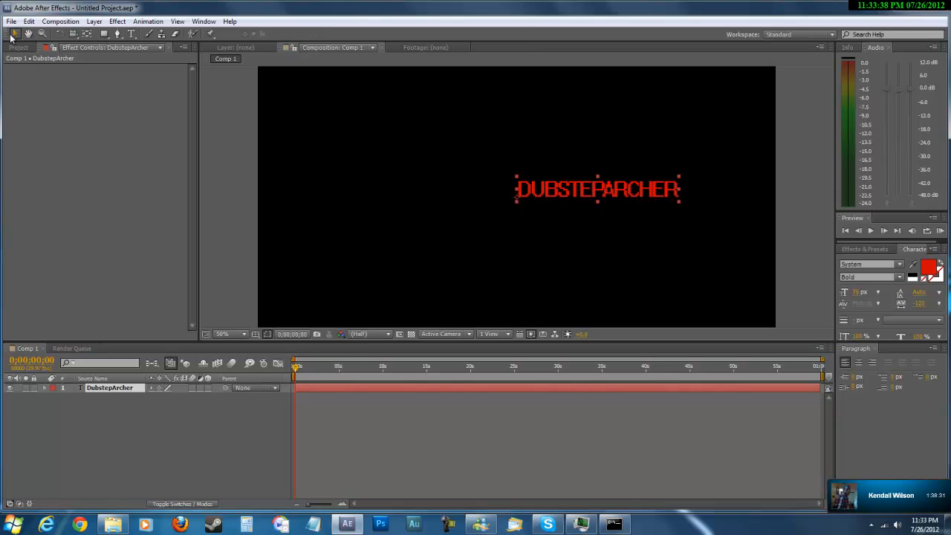
{"action": "left_click_drag", "start_coordinate": [635, 194], "coordinate": [415, 173]}
{"action": "key", "text": "period"}
{"action": "key", "text": "comma"}
Browse the Transitions - Movement presets in Bridge and apply Card Wipe - 3D pixelstorm to the DubstepArcher layer.
{"action": "left_click", "coordinate": [148, 21]}
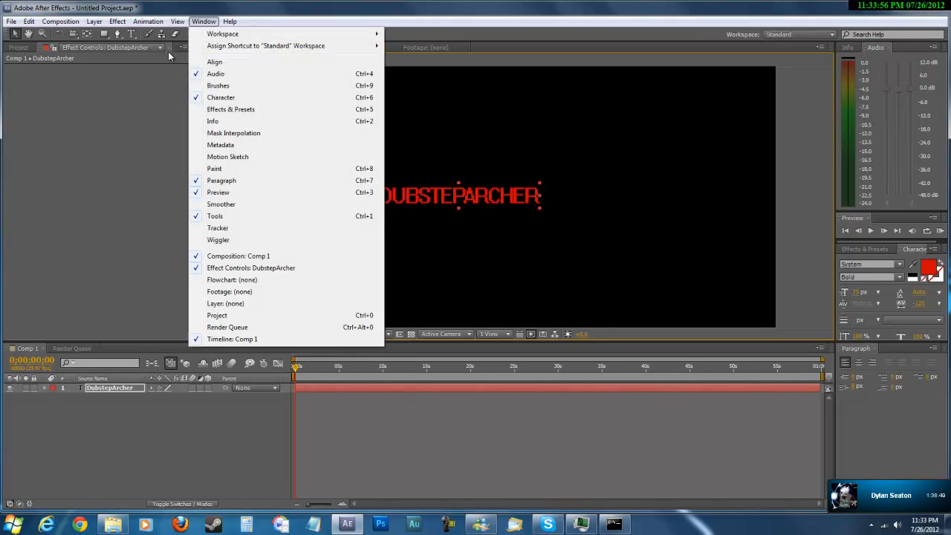
{"action": "left_click", "coordinate": [175, 69]}
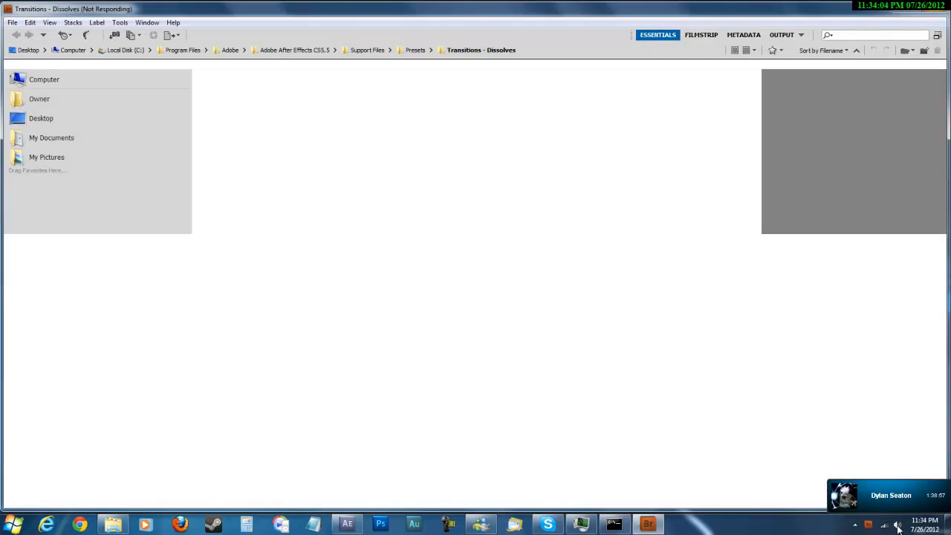
{"action": "key", "text": "ctrl+Up"}
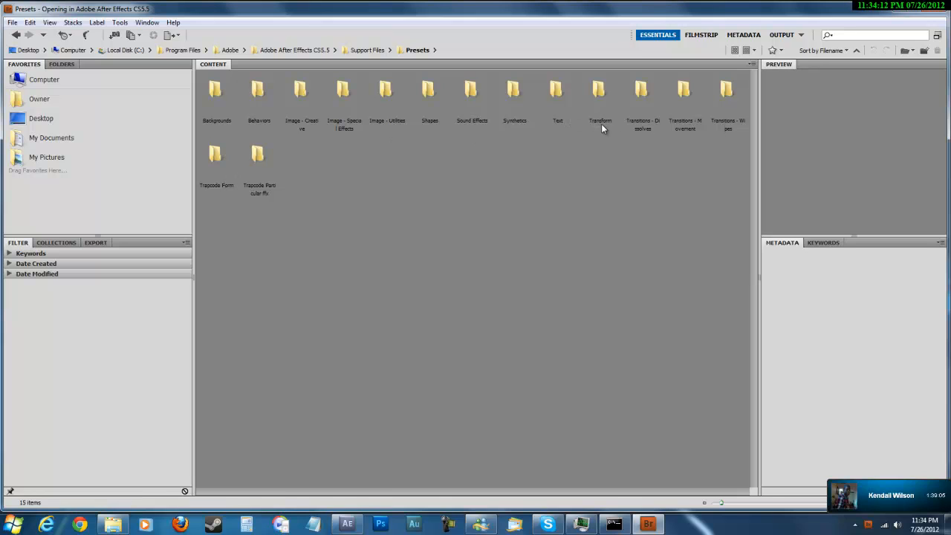
{"action": "double_click", "coordinate": [683, 128]}
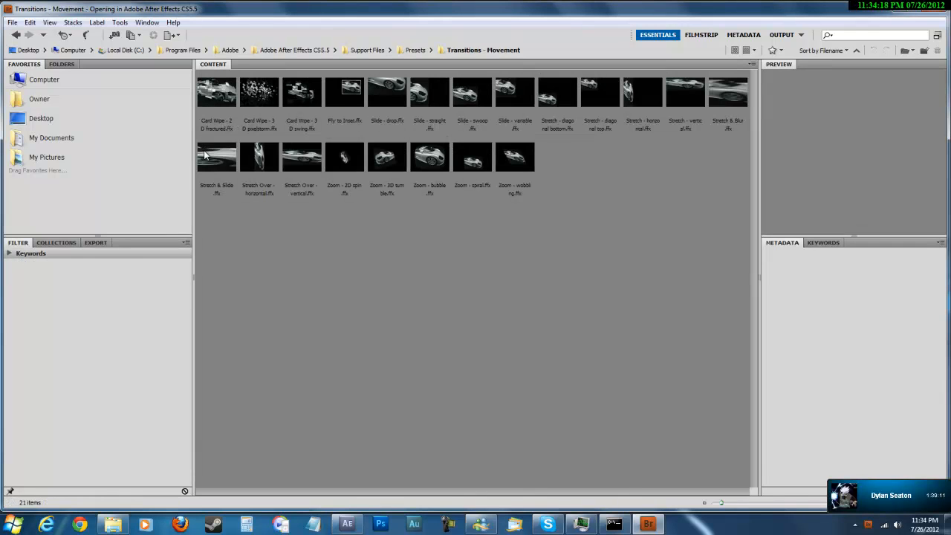
{"action": "left_click", "coordinate": [272, 101]}
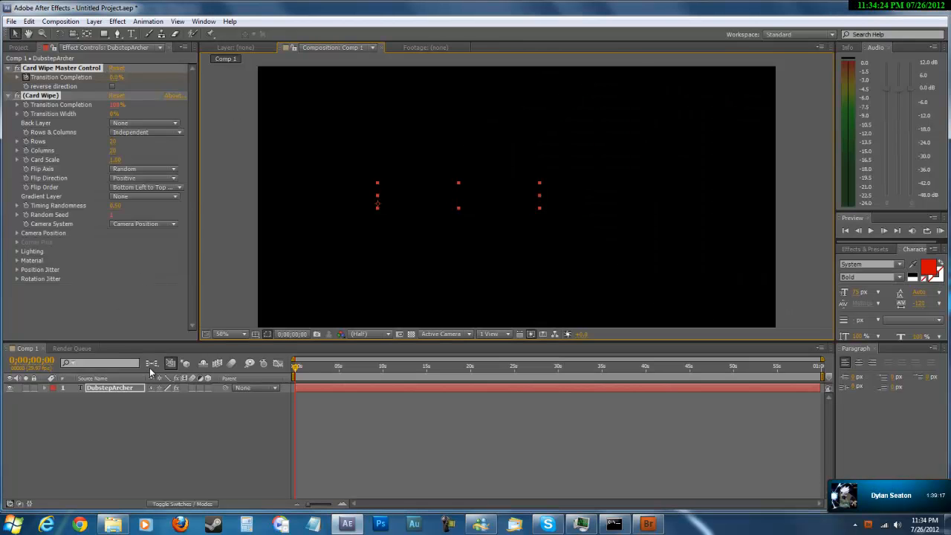
Run a RAM preview of the card wipe animation on the text, stopping it after a few seconds.
{"action": "right_click", "coordinate": [76, 443]}
{"action": "mouse_move", "coordinate": [132, 367]}
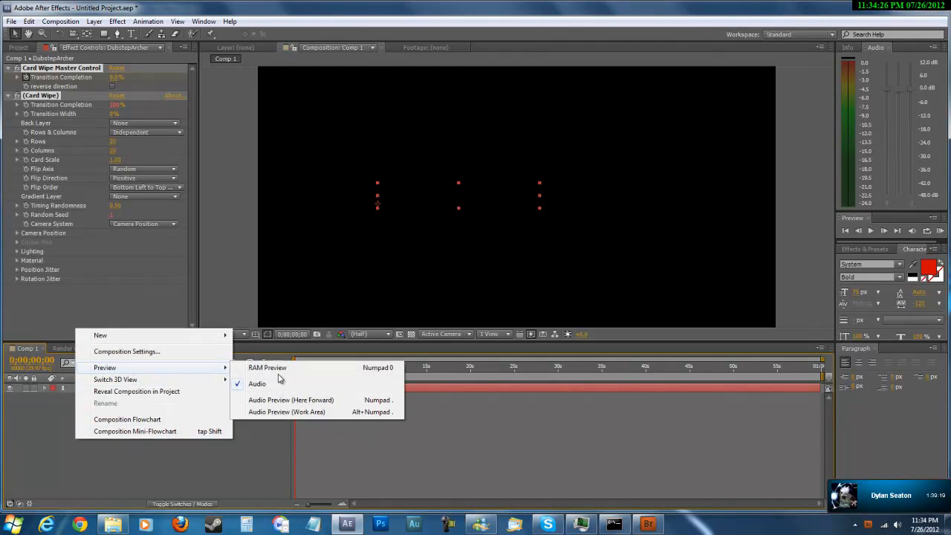
{"action": "left_click", "coordinate": [283, 369]}
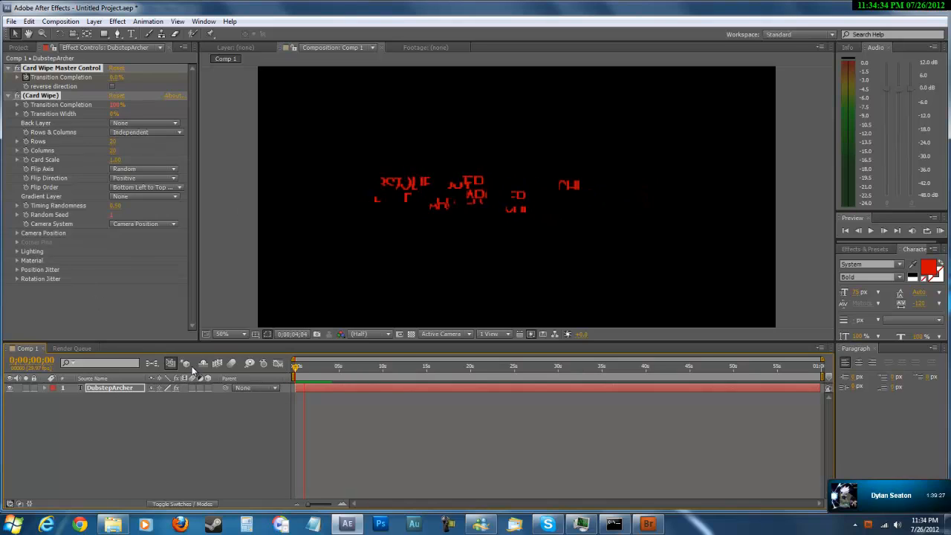
{"action": "key", "text": "space"}
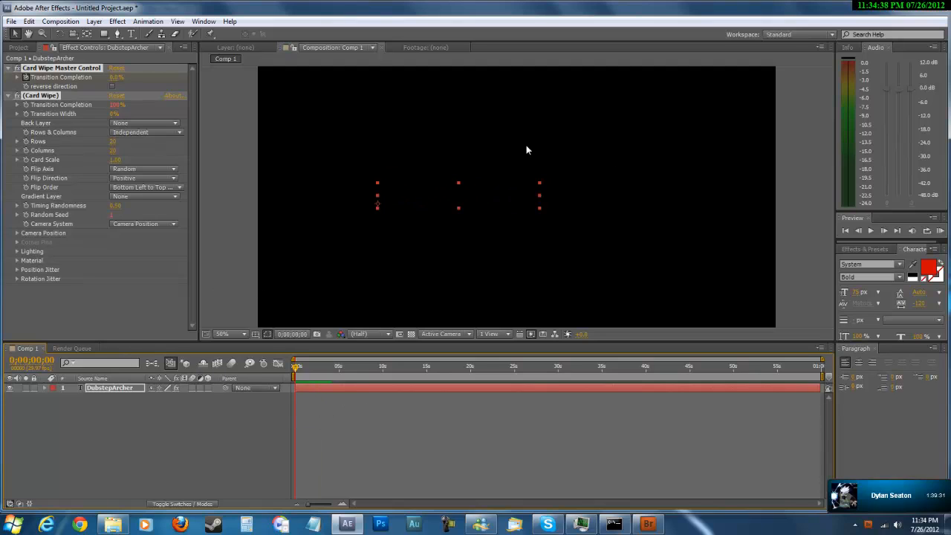
Reposition the DubstepArcher layer in the upper-left area of the frame.
{"action": "left_click", "coordinate": [135, 393]}
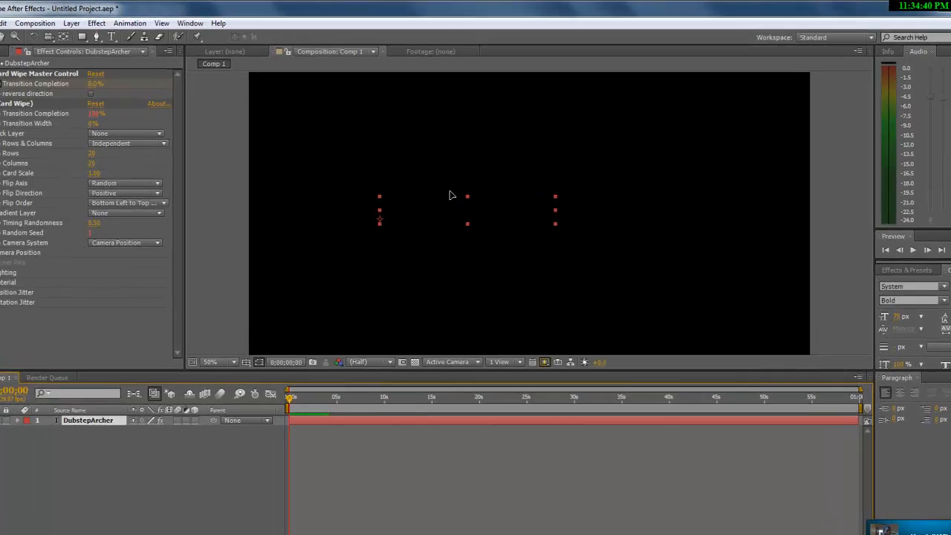
{"action": "left_click_drag", "start_coordinate": [448, 198], "coordinate": [363, 119]}
{"action": "left_click_drag", "start_coordinate": [364, 170], "coordinate": [356, 183]}
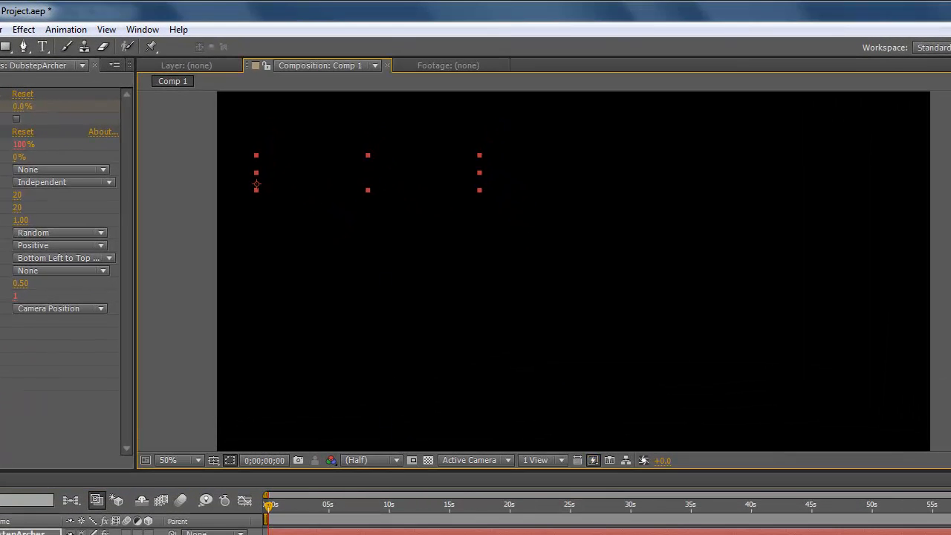
Add a second text layer reading PRESENTS near the frame's centre, with the green fill colour #08B420.
{"action": "right_click", "coordinate": [69, 534]}
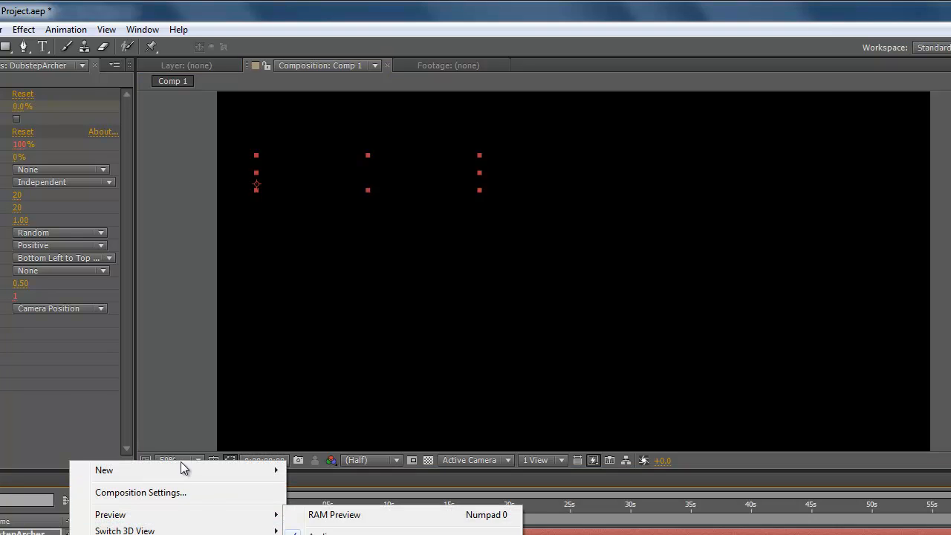
{"action": "left_click", "coordinate": [45, 47]}
{"action": "left_click", "coordinate": [562, 311]}
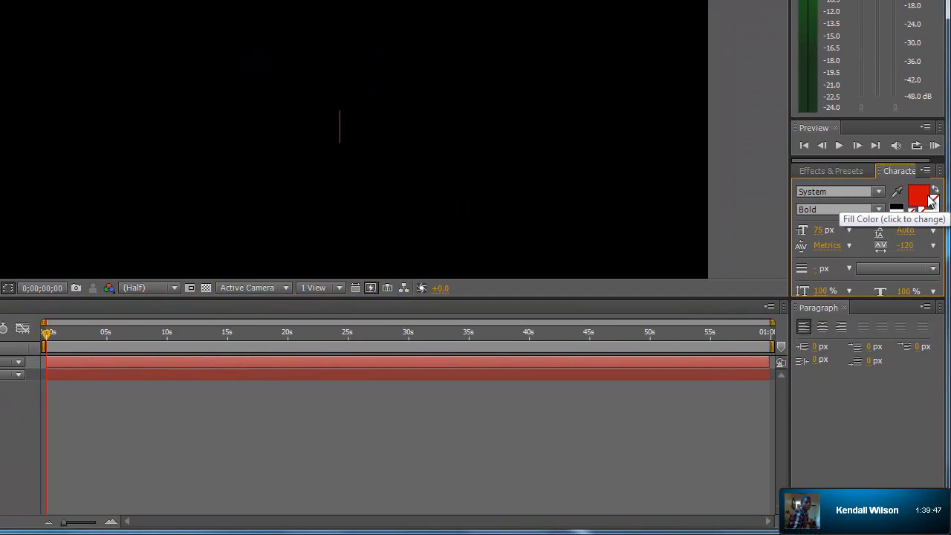
{"action": "left_click", "coordinate": [928, 197]}
{"action": "mouse_move", "coordinate": [330, 164]}
{"action": "left_mouse_down"}
{"action": "mouse_move", "coordinate": [322, 230]}
{"action": "mouse_move", "coordinate": [324, 206]}
{"action": "left_mouse_up"}
{"action": "left_click_drag", "start_coordinate": [302, 115], "coordinate": [298, 139]}
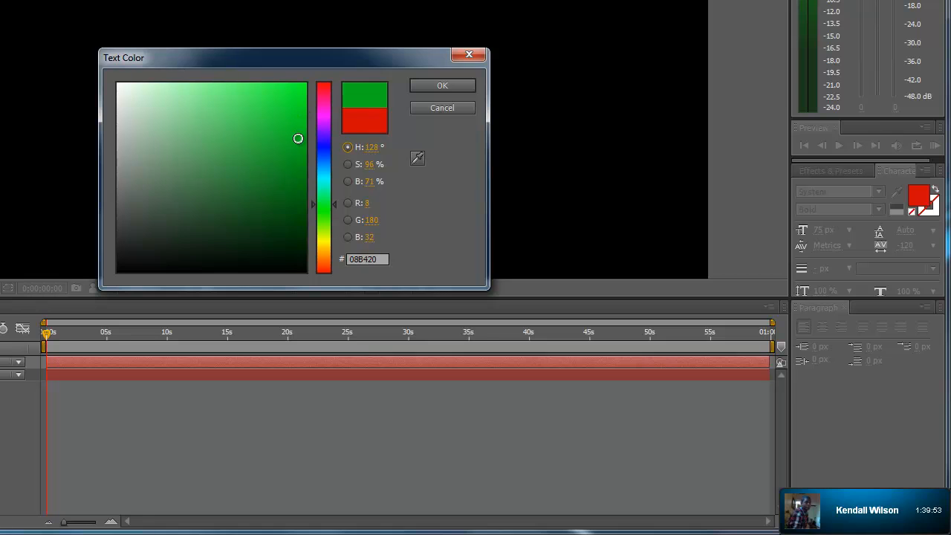
{"action": "left_click", "coordinate": [432, 86]}
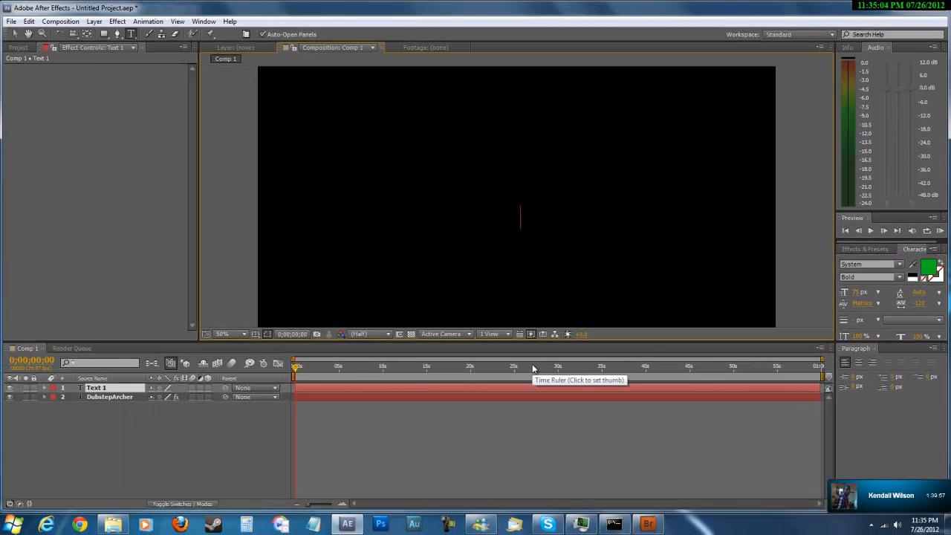
{"action": "type", "text": "PRESENTS"}
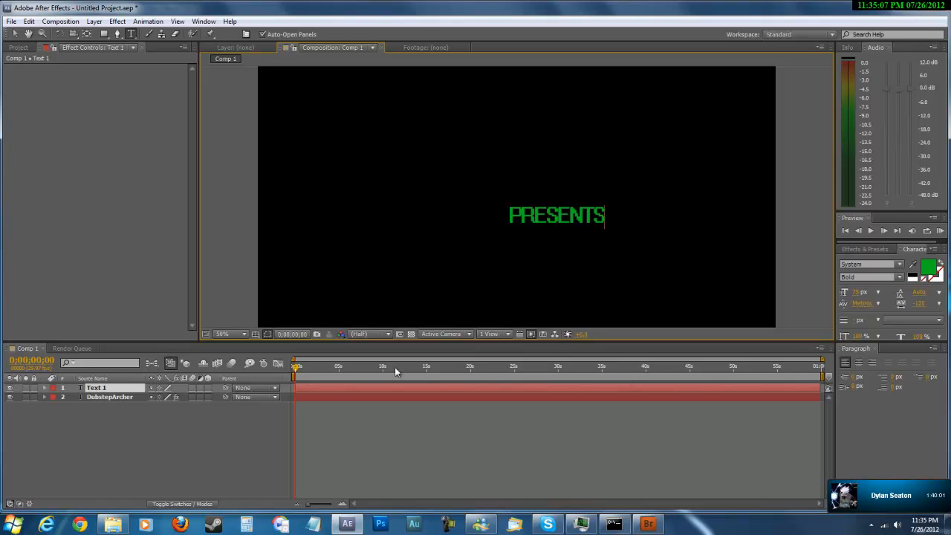
Finish the PRESENTS text entry and reposition that layer in the lower-right area of the frame.
{"action": "left_click", "coordinate": [176, 444]}
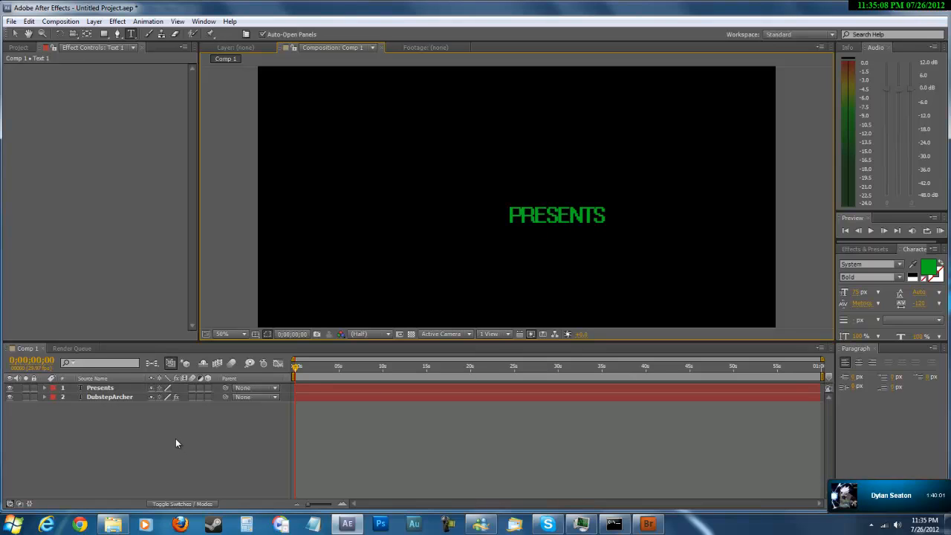
{"action": "left_click", "coordinate": [132, 387]}
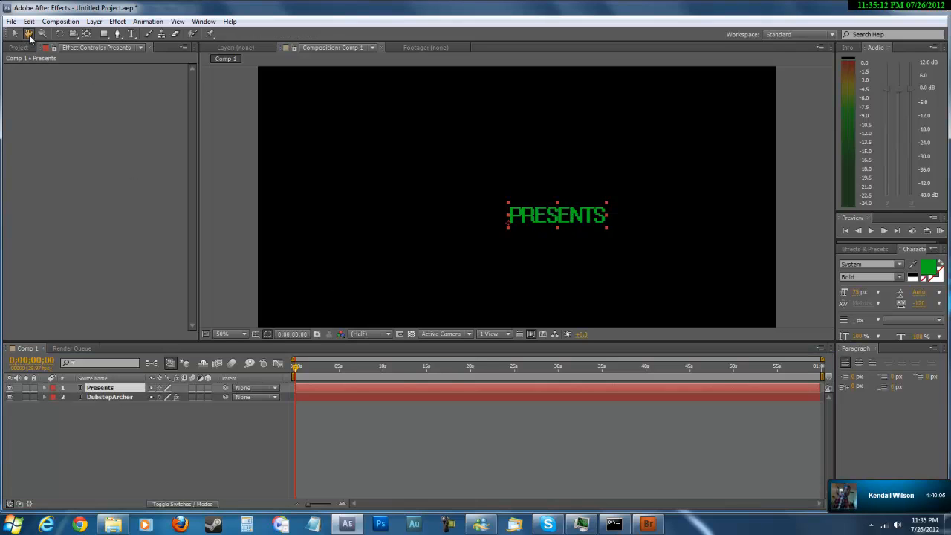
{"action": "left_click", "coordinate": [13, 34]}
{"action": "left_click_drag", "start_coordinate": [562, 220], "coordinate": [657, 275]}
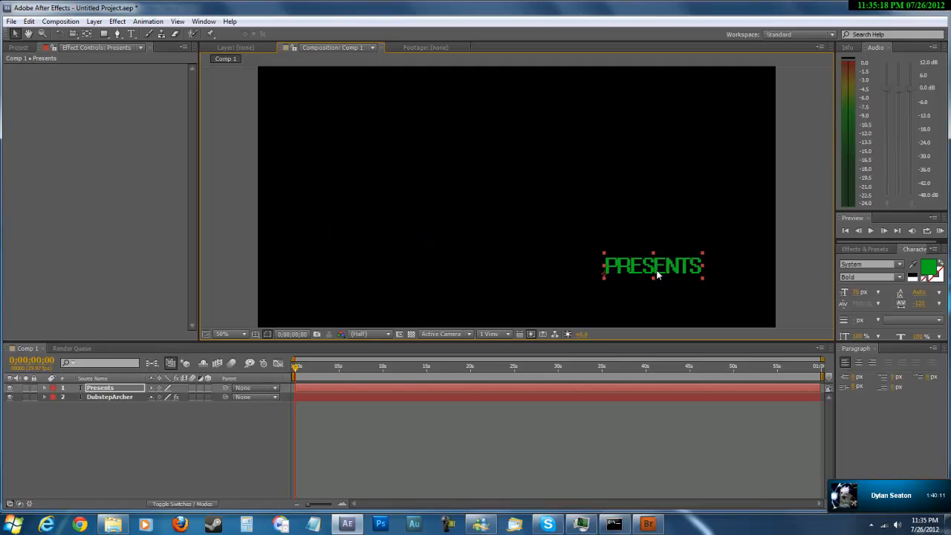
Open the animation presets in Bridge for the Presents layer and look through the Transitions - Wipes folder.
{"action": "left_click", "coordinate": [94, 20]}
{"action": "left_click", "coordinate": [94, 21]}
{"action": "left_click", "coordinate": [60, 20]}
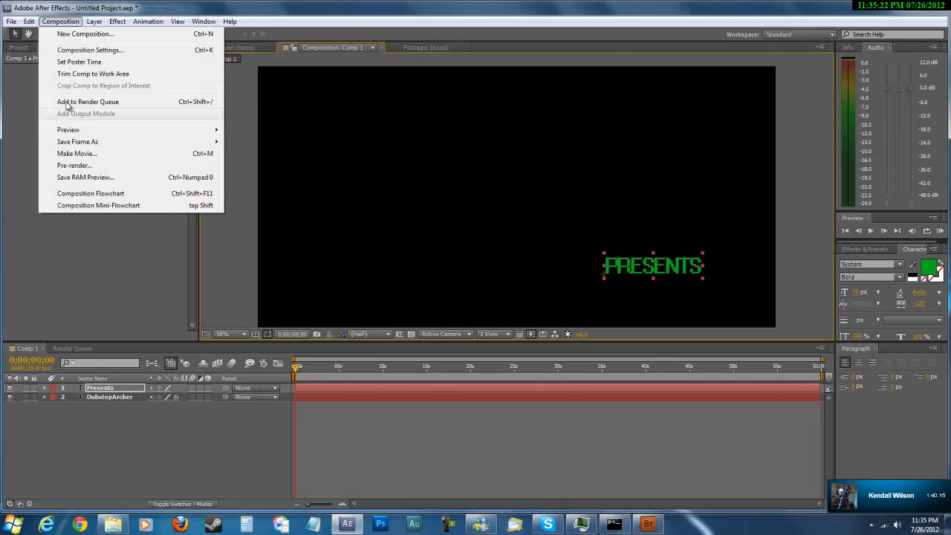
{"action": "left_click", "coordinate": [60, 21]}
{"action": "left_click", "coordinate": [148, 21]}
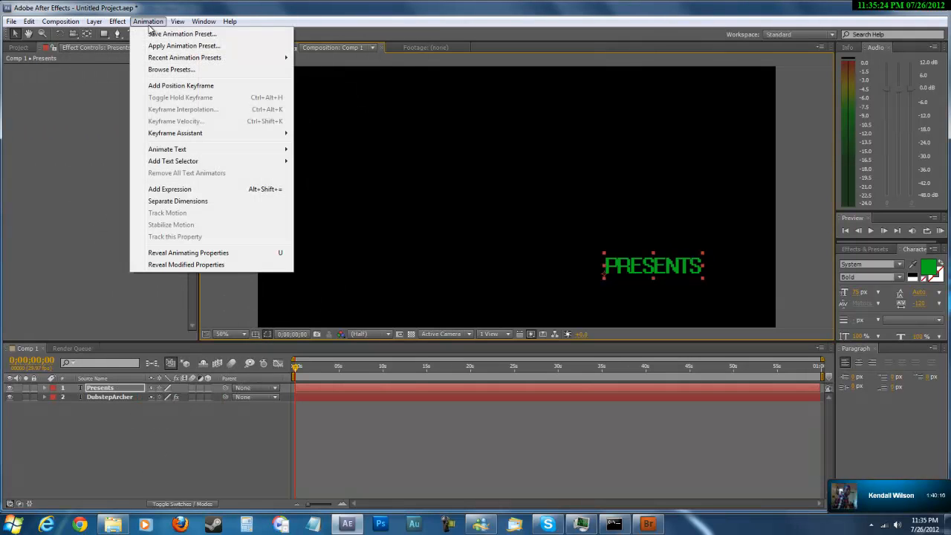
{"action": "left_click", "coordinate": [176, 69]}
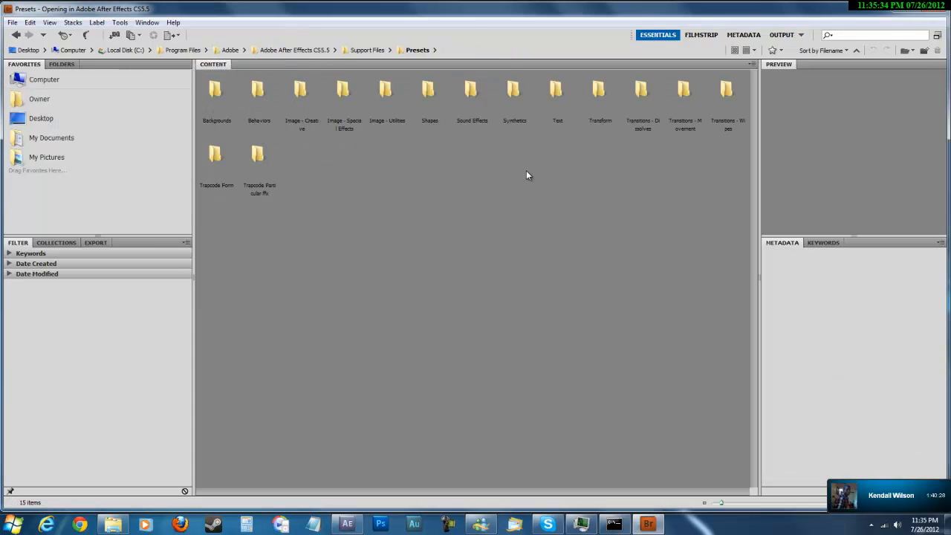
{"action": "double_click", "coordinate": [731, 123]}
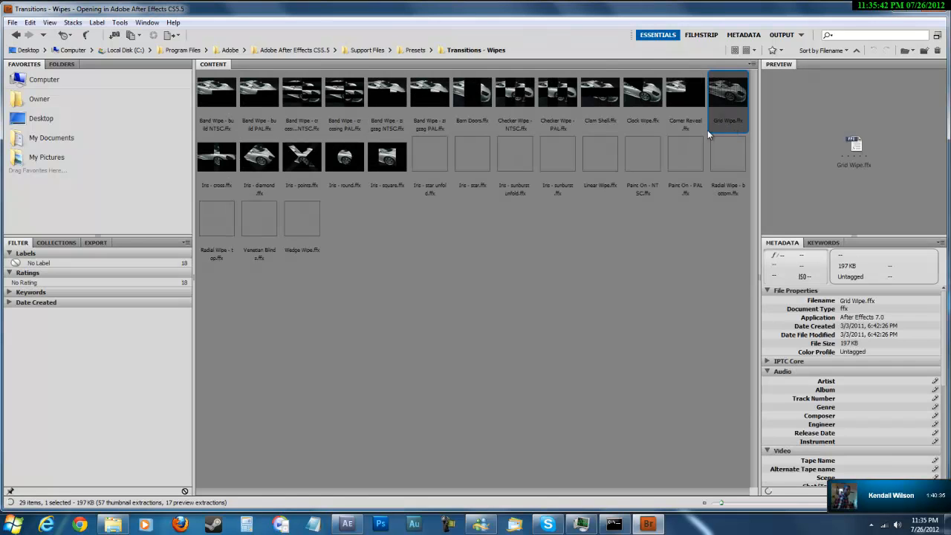
{"action": "left_click", "coordinate": [418, 243]}
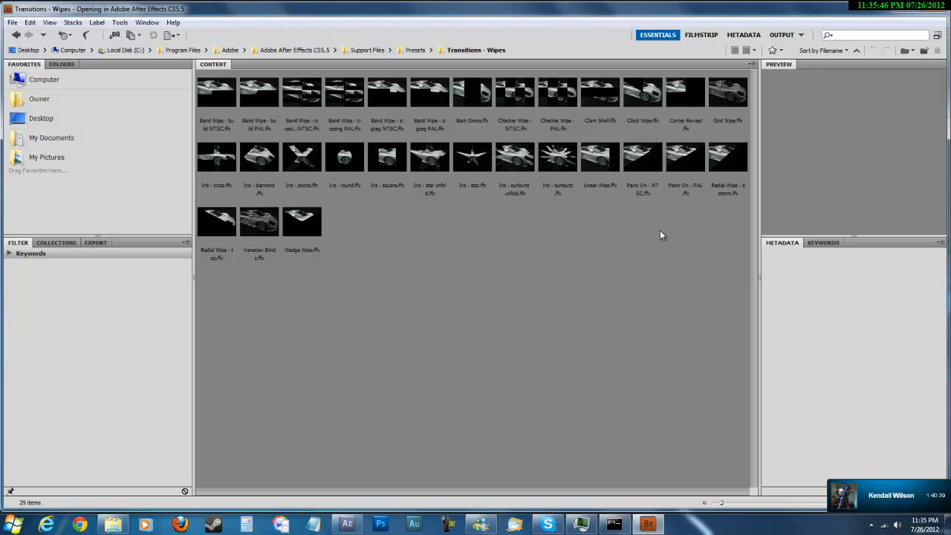
Browse the Transform and Text preset folders and apply a 3D Text preset to the Presents layer.
{"action": "left_click", "coordinate": [16, 35]}
{"action": "double_click", "coordinate": [600, 108]}
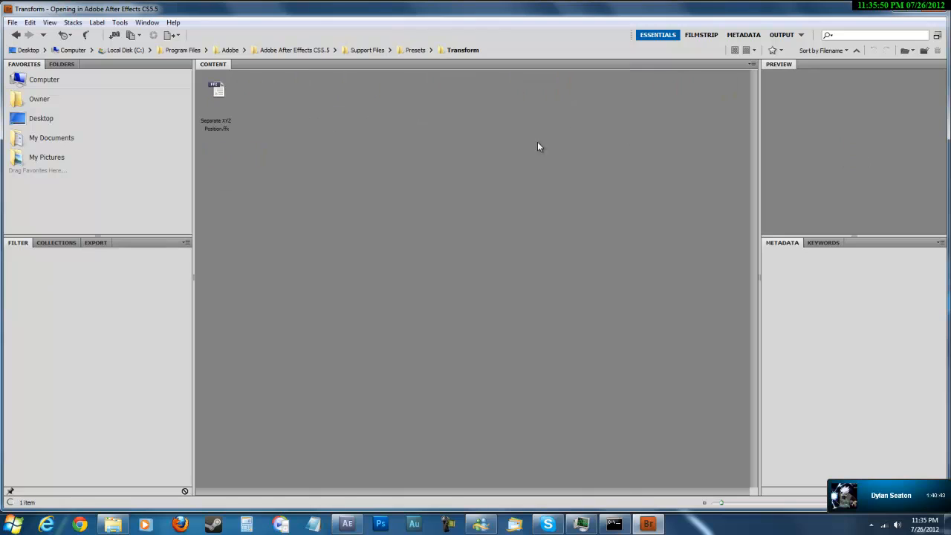
{"action": "left_click", "coordinate": [16, 35]}
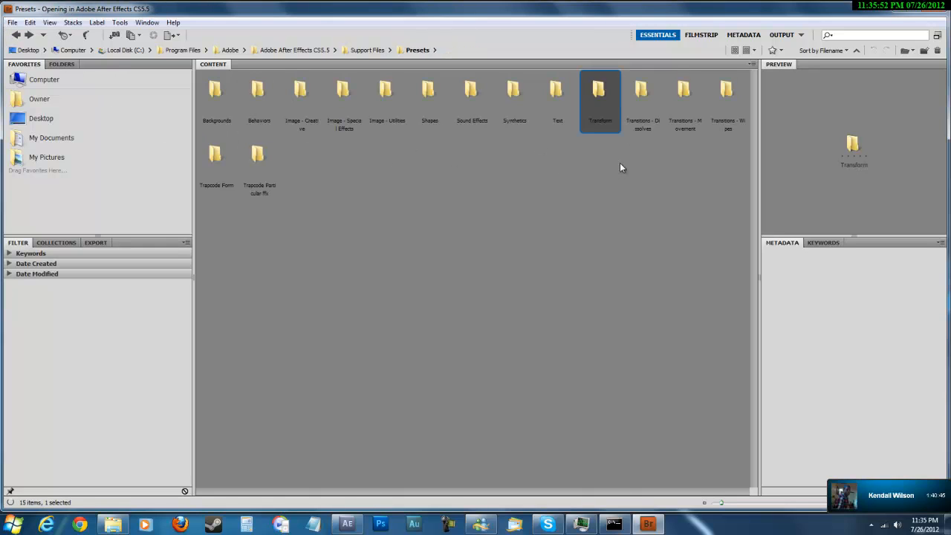
{"action": "left_click", "coordinate": [556, 117]}
{"action": "double_click", "coordinate": [555, 116]}
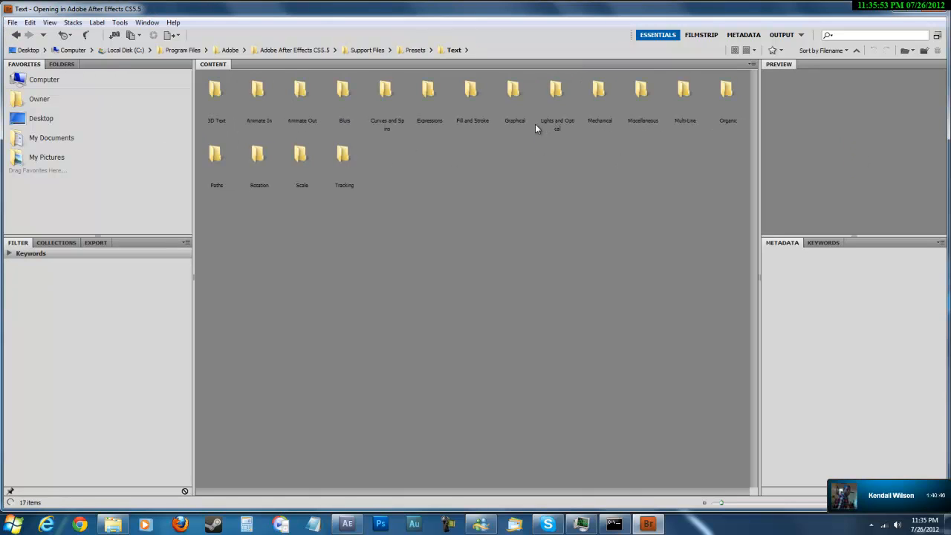
{"action": "double_click", "coordinate": [219, 104]}
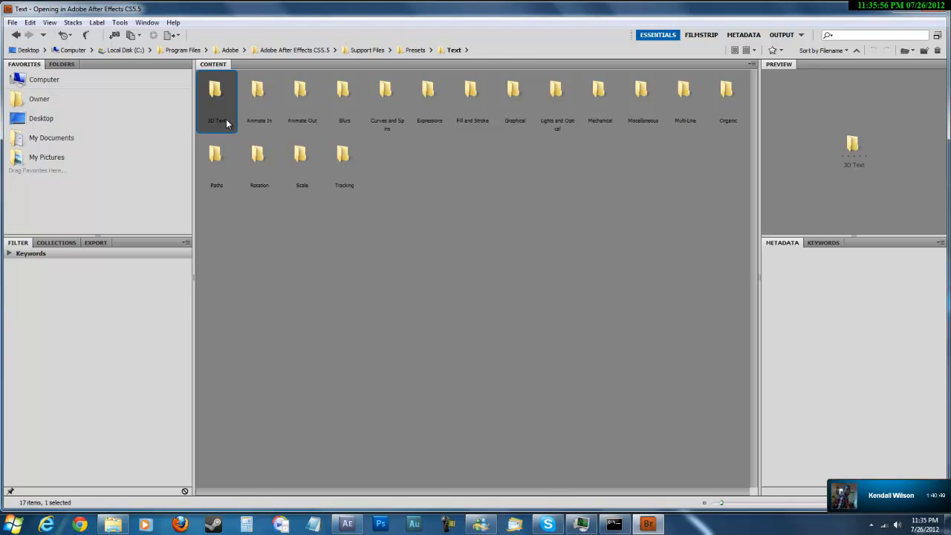
{"action": "double_click", "coordinate": [429, 93]}
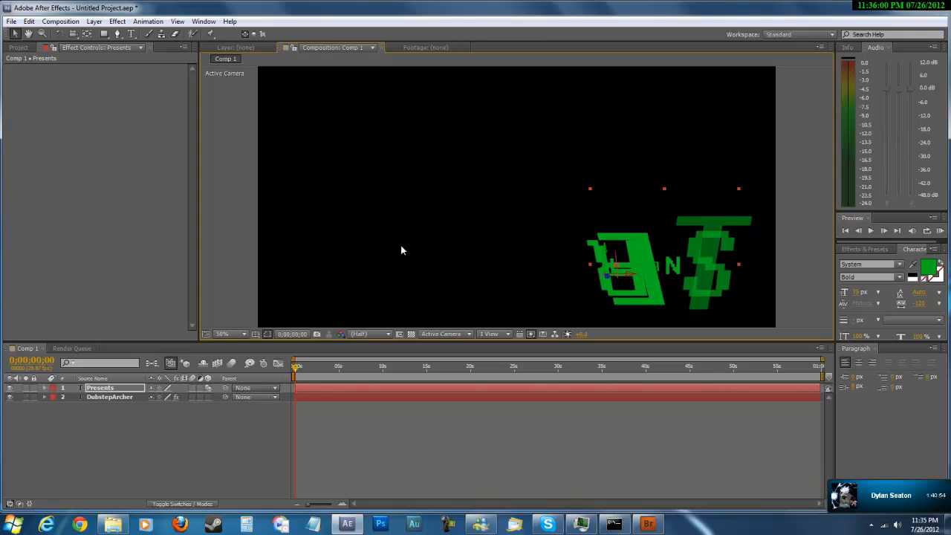
Run a RAM preview of the composition to check the 3D animation on the PRESENTS text, stopping it after several seconds.
{"action": "right_click", "coordinate": [74, 467]}
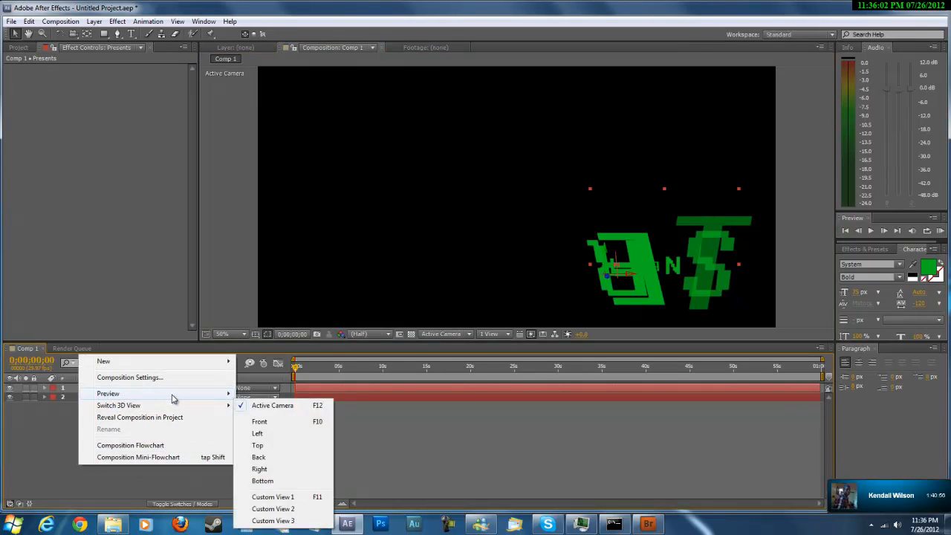
{"action": "mouse_move", "coordinate": [179, 393]}
{"action": "left_click", "coordinate": [416, 424]}
{"action": "mouse_move", "coordinate": [296, 369]}
{"action": "left_mouse_down"}
{"action": "mouse_move", "coordinate": [363, 369]}
{"action": "mouse_move", "coordinate": [284, 377]}
{"action": "left_mouse_up"}
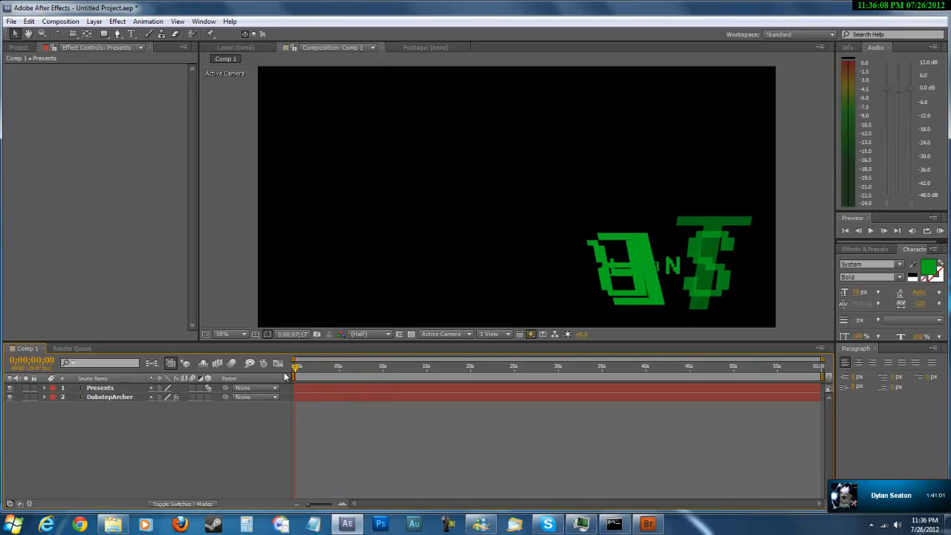
{"action": "right_click", "coordinate": [251, 439]}
{"action": "left_click", "coordinate": [423, 470]}
Try trimming the DubstepArcher layer to start at about 8 seconds and run a RAM preview of the timing.
{"action": "left_click_drag", "start_coordinate": [296, 397], "coordinate": [364, 391]}
{"action": "right_click", "coordinate": [202, 451]}
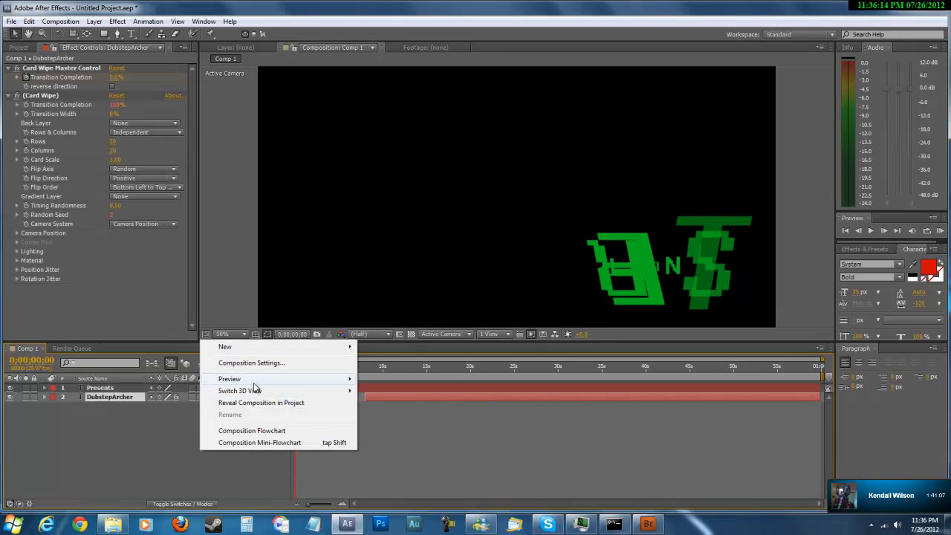
{"action": "mouse_move", "coordinate": [257, 378]}
{"action": "left_click", "coordinate": [386, 378]}
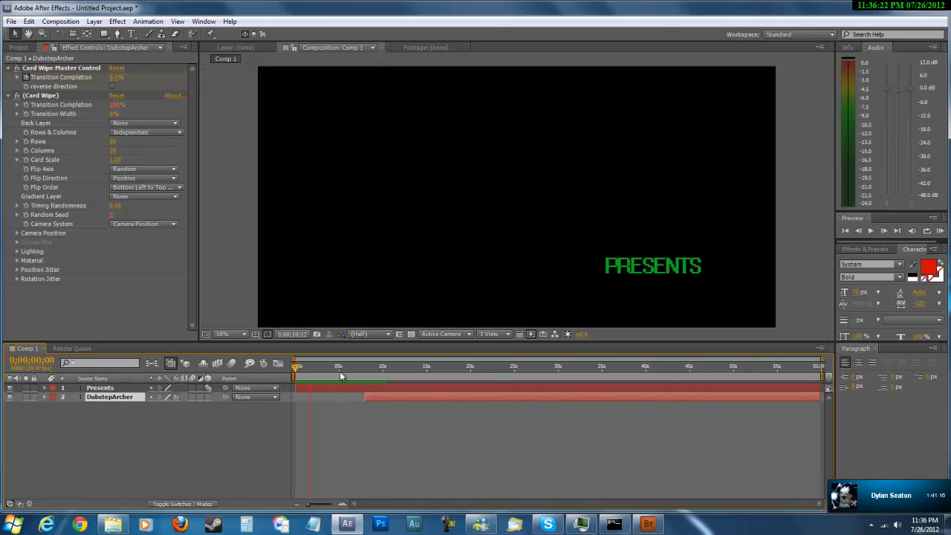
{"action": "left_click", "coordinate": [296, 368]}
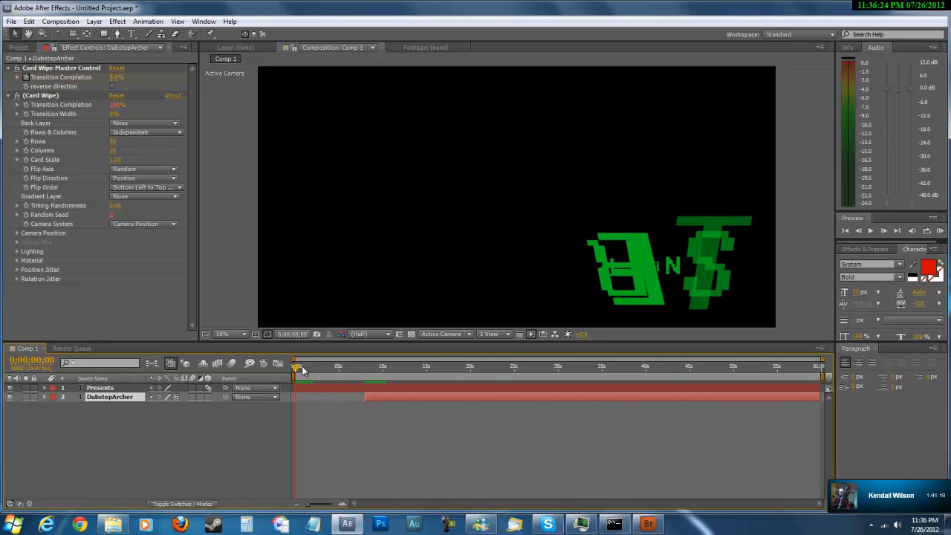
Run another RAM preview of the delayed DubstepArcher layer and extend its start back to the beginning of the timeline.
{"action": "left_click", "coordinate": [243, 434]}
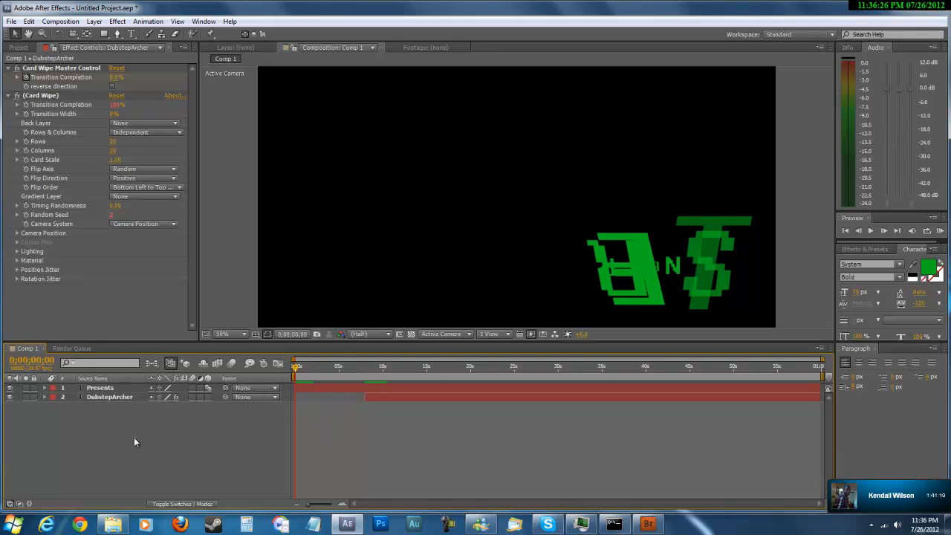
{"action": "left_click", "coordinate": [107, 397]}
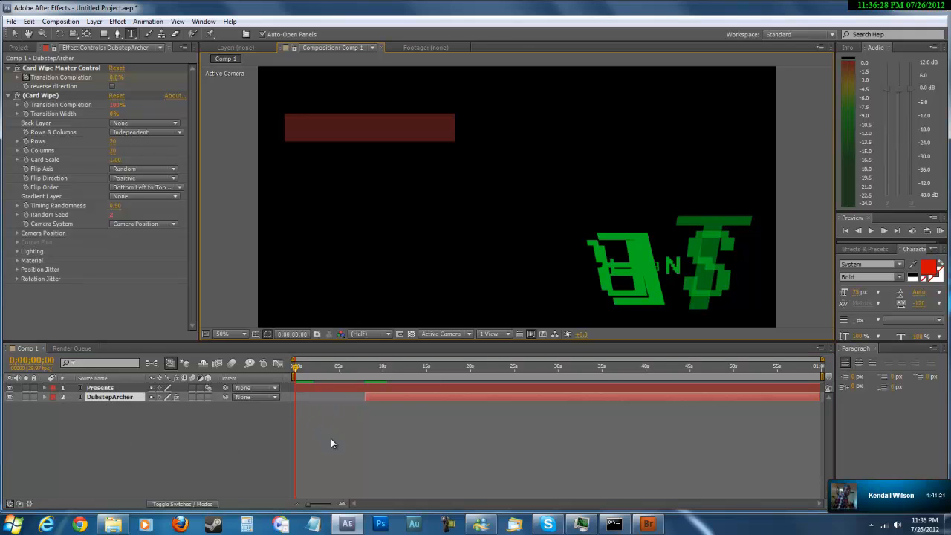
{"action": "right_click", "coordinate": [212, 437]}
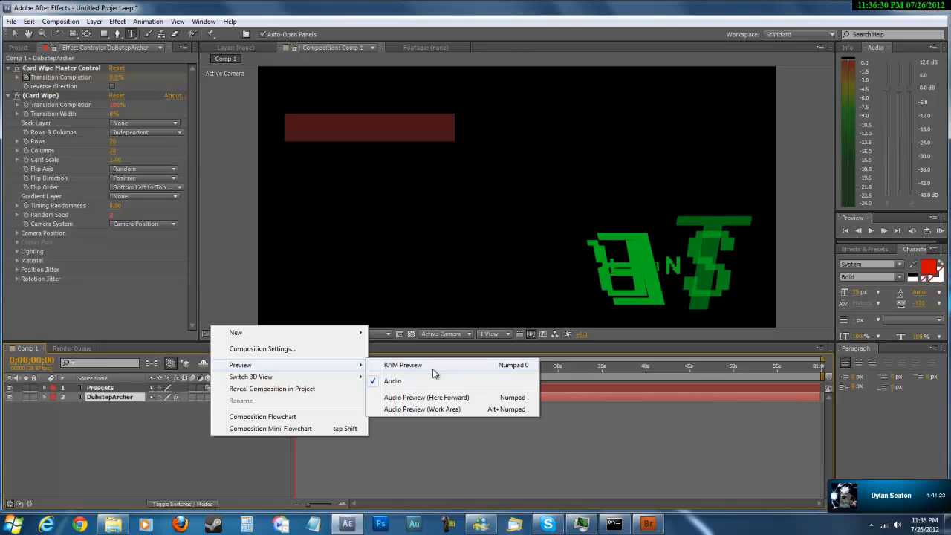
{"action": "left_click", "coordinate": [424, 375]}
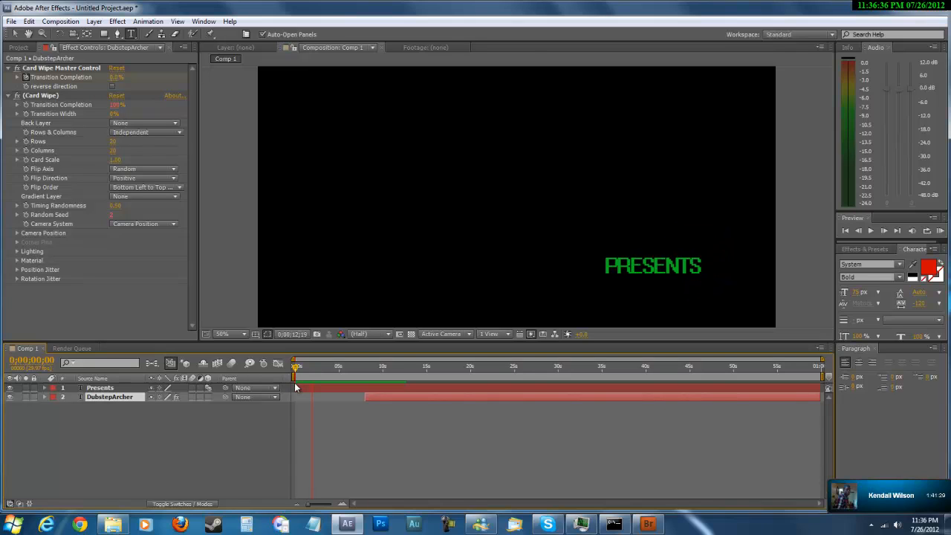
{"action": "double_click", "coordinate": [367, 397]}
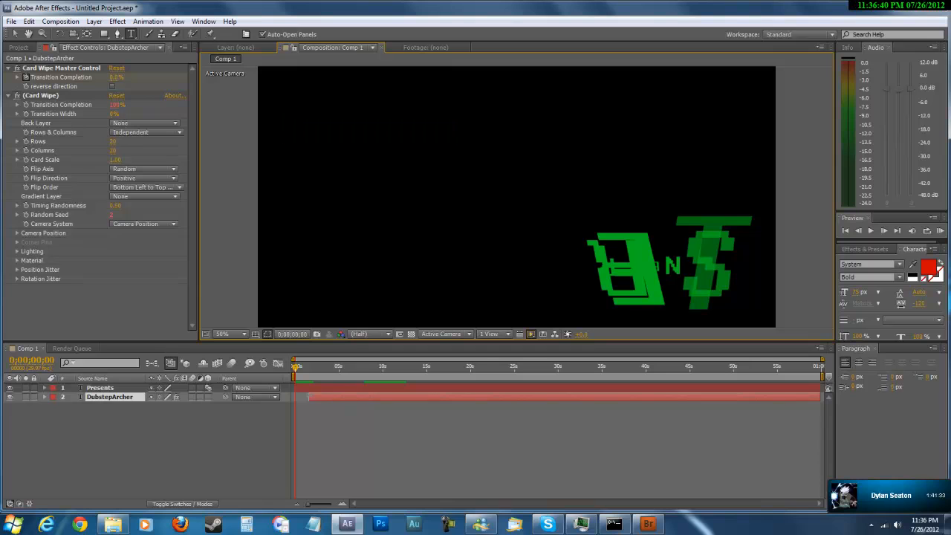
Run a RAM preview with the DubstepArcher and Presents layers both starting at the beginning, then stop it.
{"action": "right_click", "coordinate": [236, 435]}
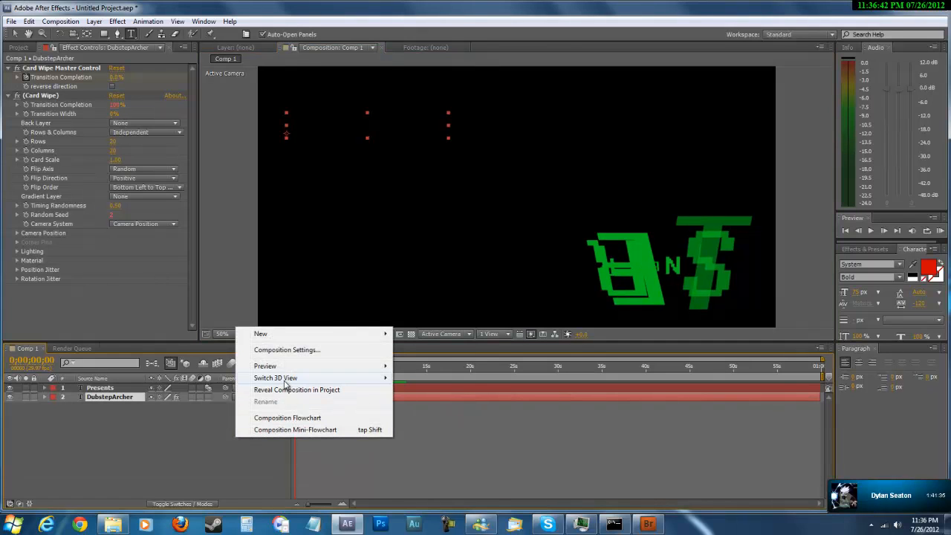
{"action": "mouse_move", "coordinate": [312, 365]}
{"action": "left_click", "coordinate": [421, 369]}
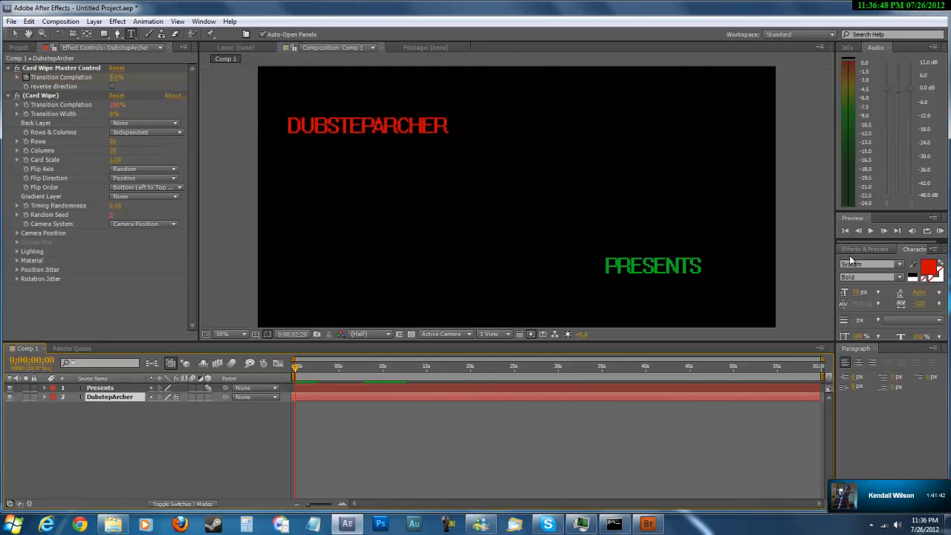
{"action": "left_click", "coordinate": [150, 424]}
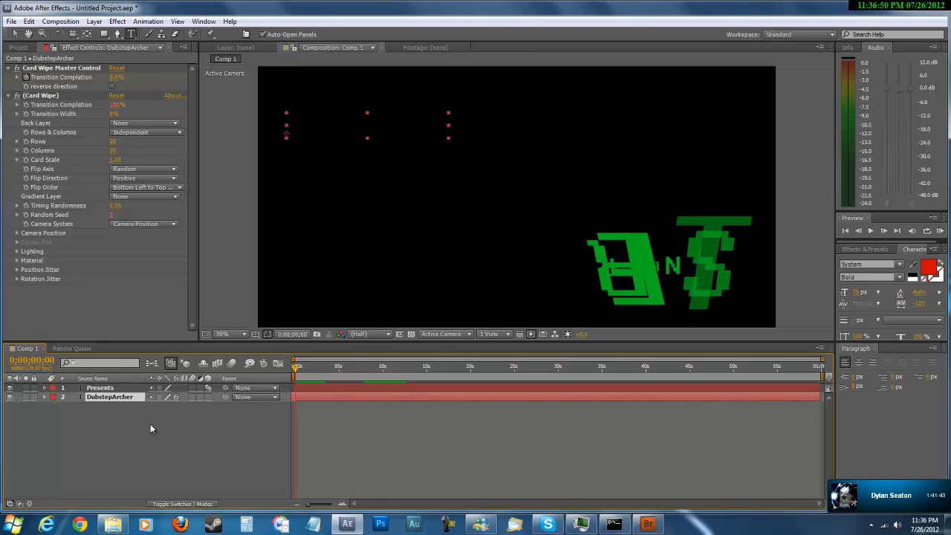
{"action": "right_click", "coordinate": [174, 426]}
{"action": "left_click", "coordinate": [364, 444]}
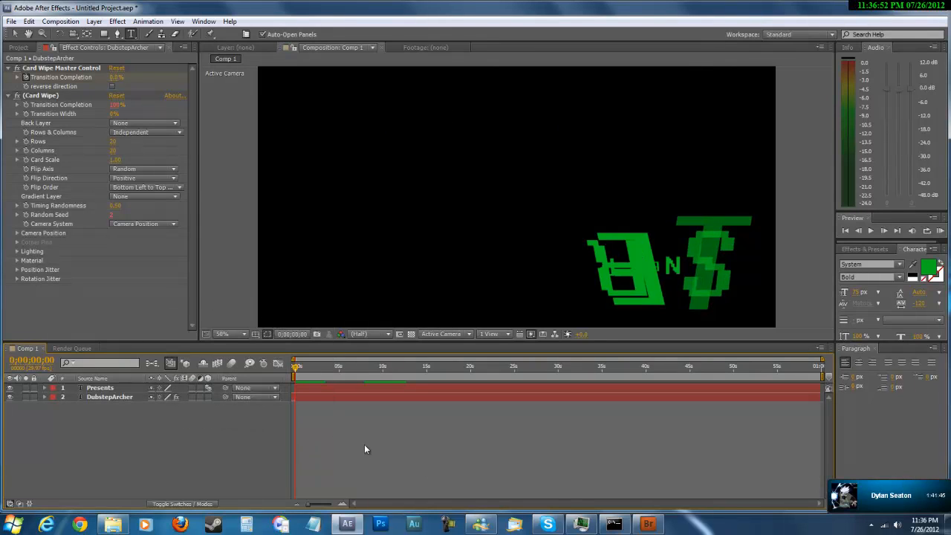
{"action": "left_click", "coordinate": [292, 396]}
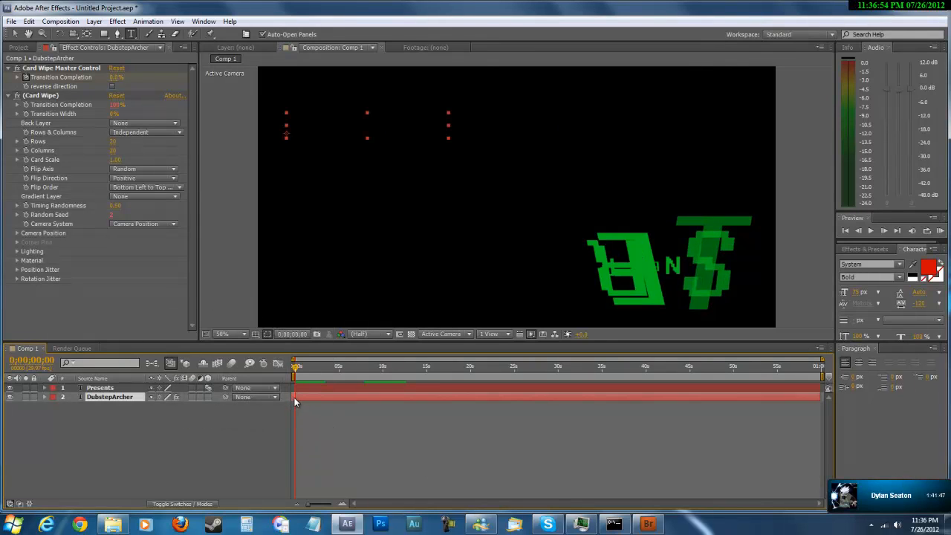
{"action": "left_click", "coordinate": [293, 388]}
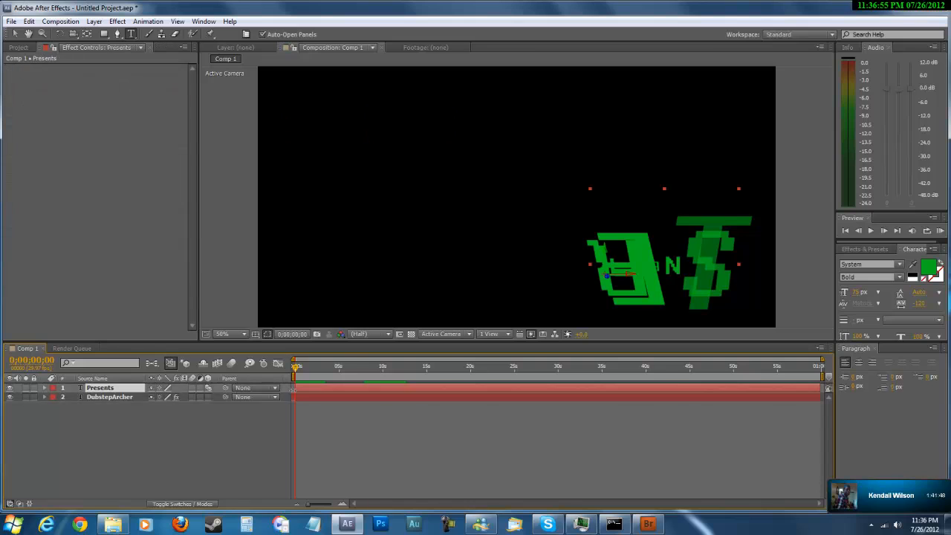
{"action": "left_click", "coordinate": [292, 397]}
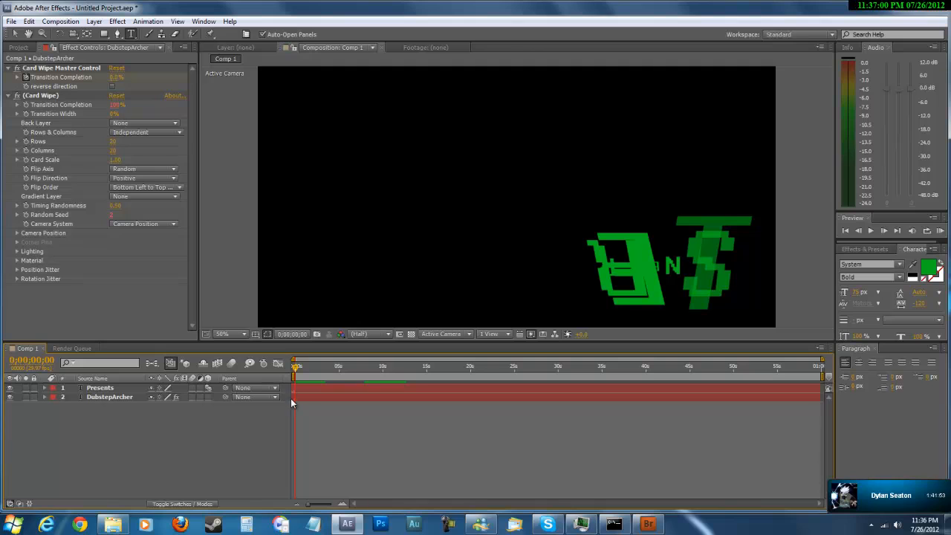
{"action": "left_click", "coordinate": [294, 402]}
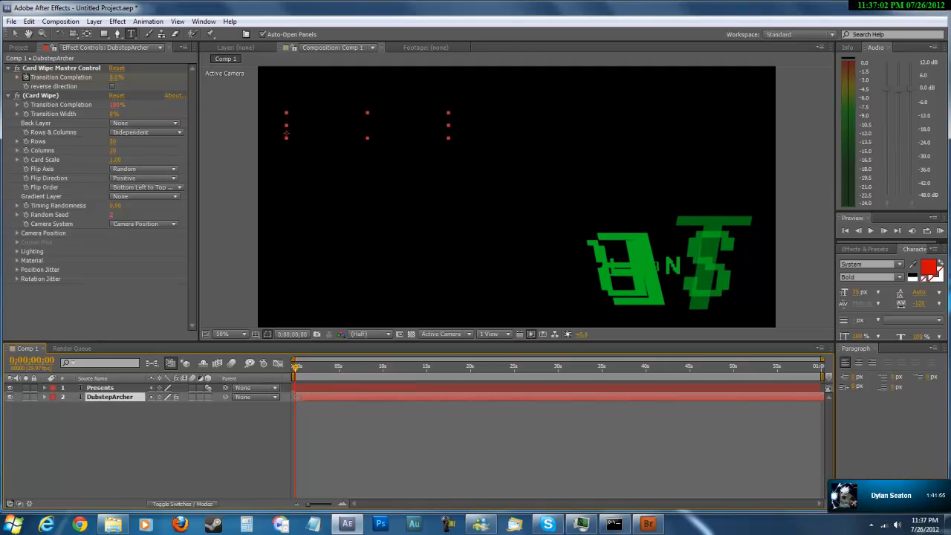
Try shifting the DubstepArcher layer's start to about 7 seconds and check it with a RAM preview.
{"action": "left_click_drag", "start_coordinate": [293, 402], "coordinate": [338, 402]}
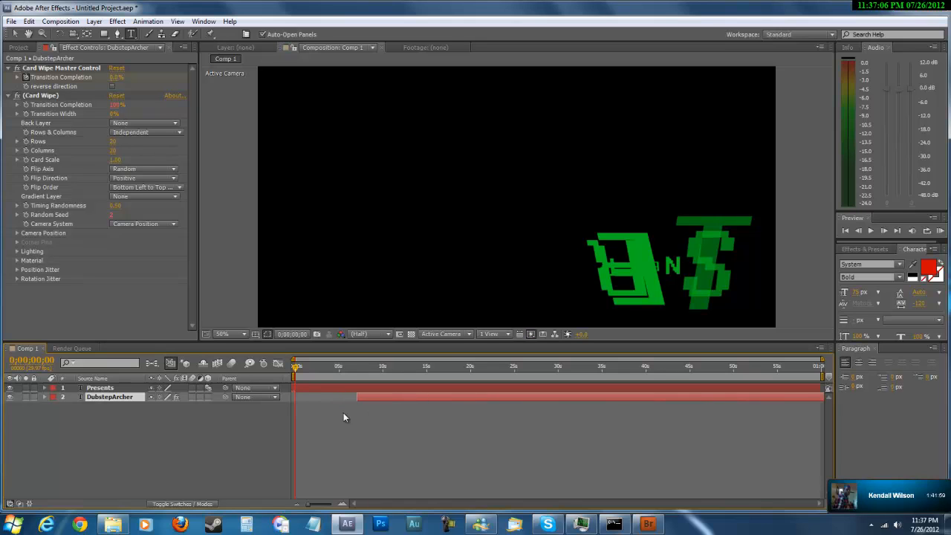
{"action": "right_click", "coordinate": [251, 417]}
{"action": "mouse_move", "coordinate": [321, 353]}
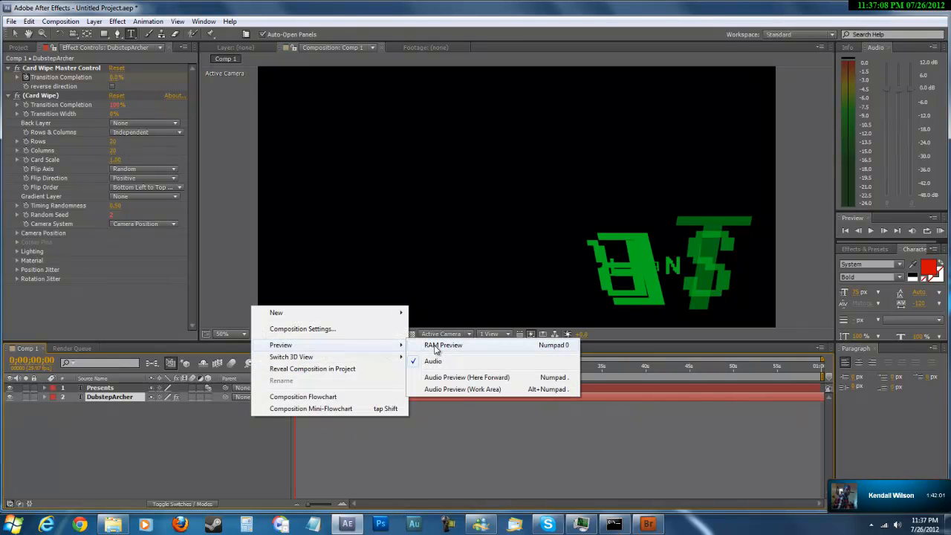
{"action": "left_click", "coordinate": [416, 355]}
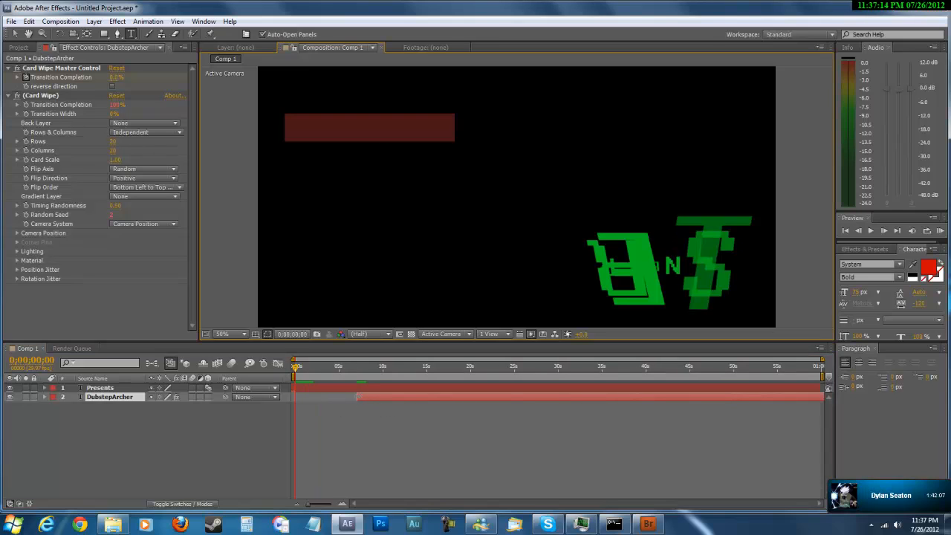
Return the DubstepArcher layer's start to the beginning of the timeline and select the Presents layer.
{"action": "left_click_drag", "start_coordinate": [358, 396], "coordinate": [266, 401]}
{"action": "left_click", "coordinate": [294, 390]}
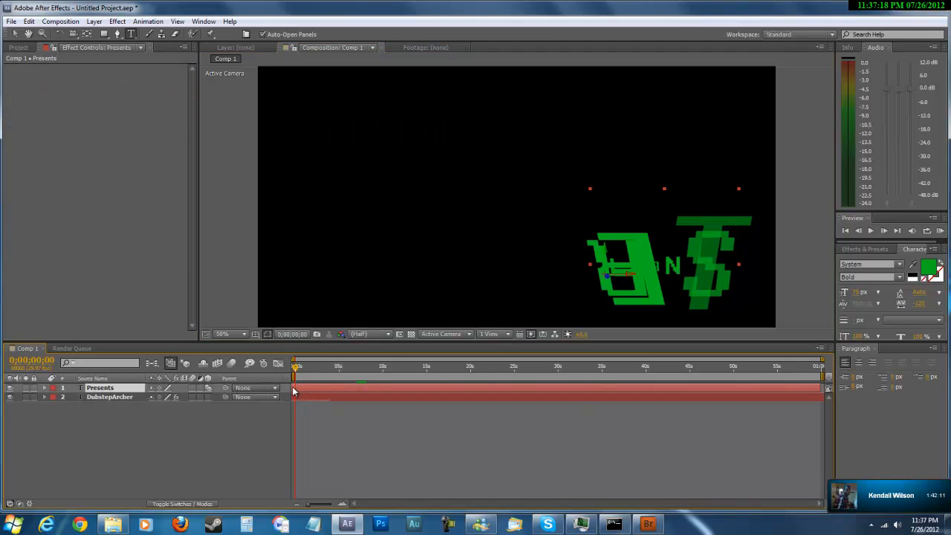
Delay the Presents layer's start to about 8.5 seconds and check it with a RAM preview.
{"action": "double_click", "coordinate": [292, 390]}
{"action": "left_click_drag", "start_coordinate": [295, 390], "coordinate": [310, 390]}
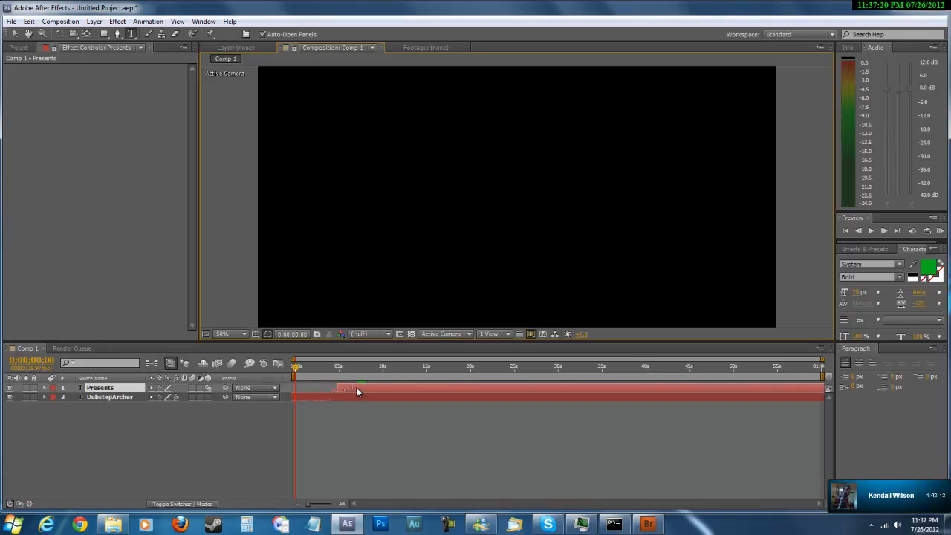
{"action": "right_click", "coordinate": [240, 436]}
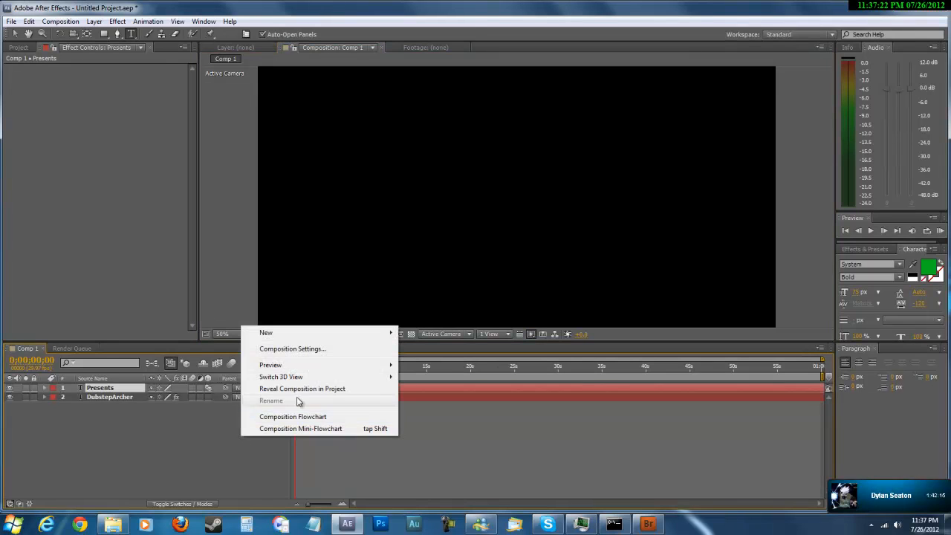
{"action": "mouse_move", "coordinate": [364, 365]}
{"action": "left_click", "coordinate": [429, 366]}
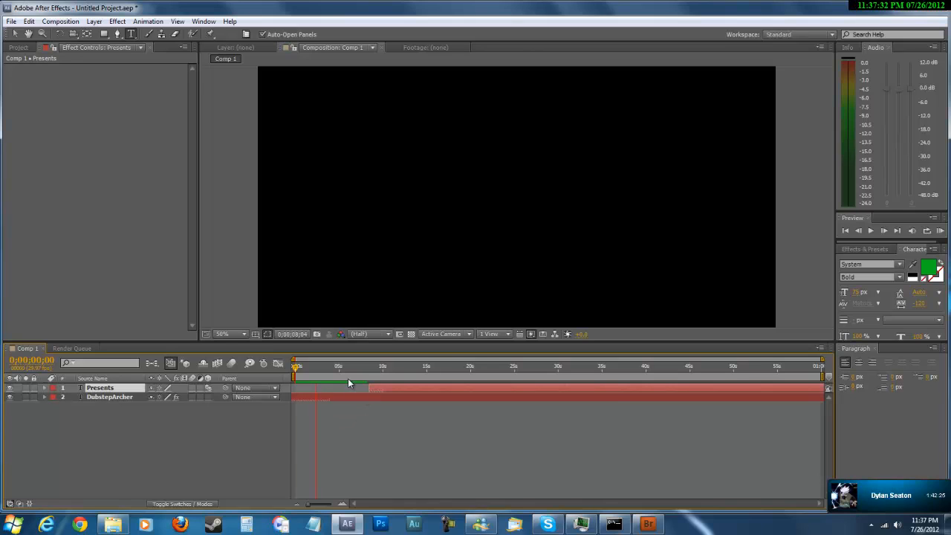
{"action": "key", "text": "space"}
Run another RAM preview of the delayed Presents layer, then stop it and clear the layer selection.
{"action": "right_click", "coordinate": [263, 434]}
{"action": "mouse_move", "coordinate": [328, 364]}
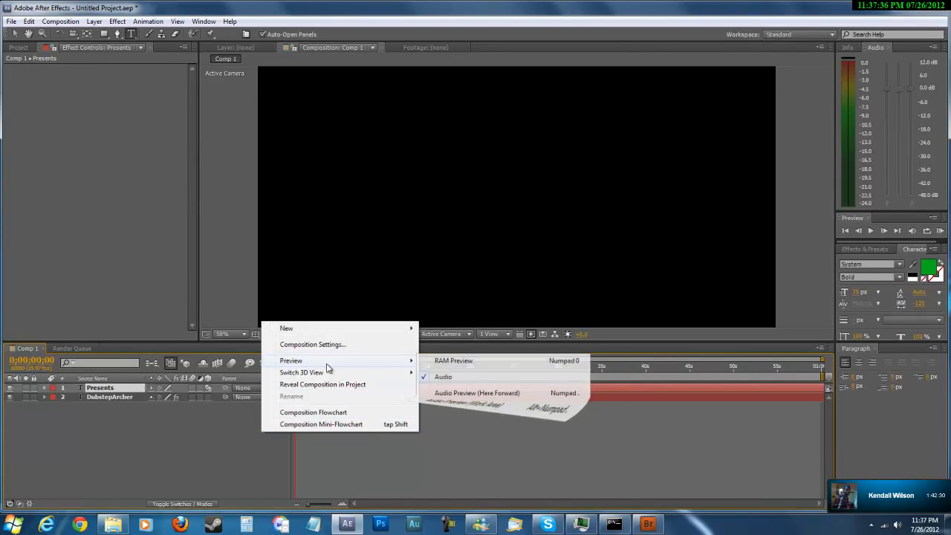
{"action": "left_click", "coordinate": [465, 365]}
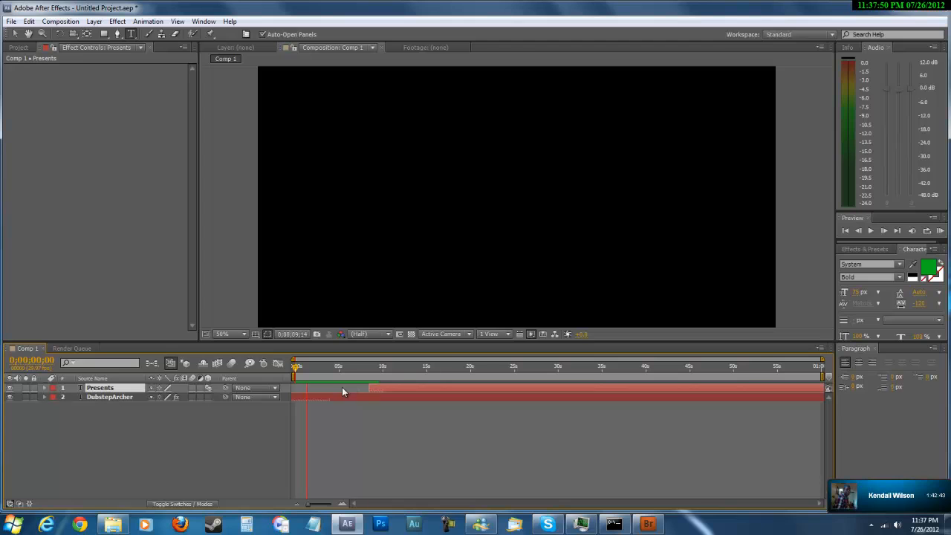
{"action": "left_click", "coordinate": [246, 432]}
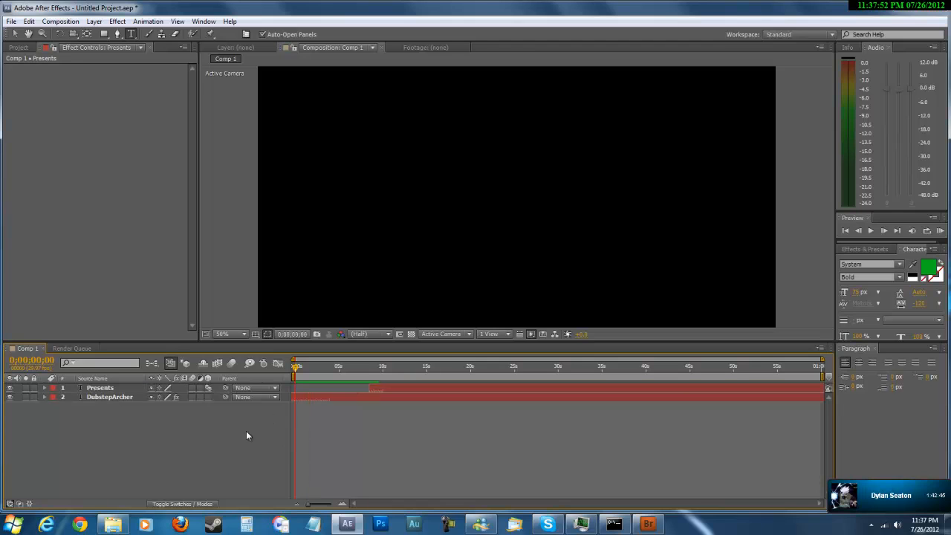
Move the current time to 0;00;08;00, then select the Presents layer and deselect it again.
{"action": "left_click_drag", "start_coordinate": [297, 372], "coordinate": [365, 378]}
{"action": "double_click", "coordinate": [130, 389]}
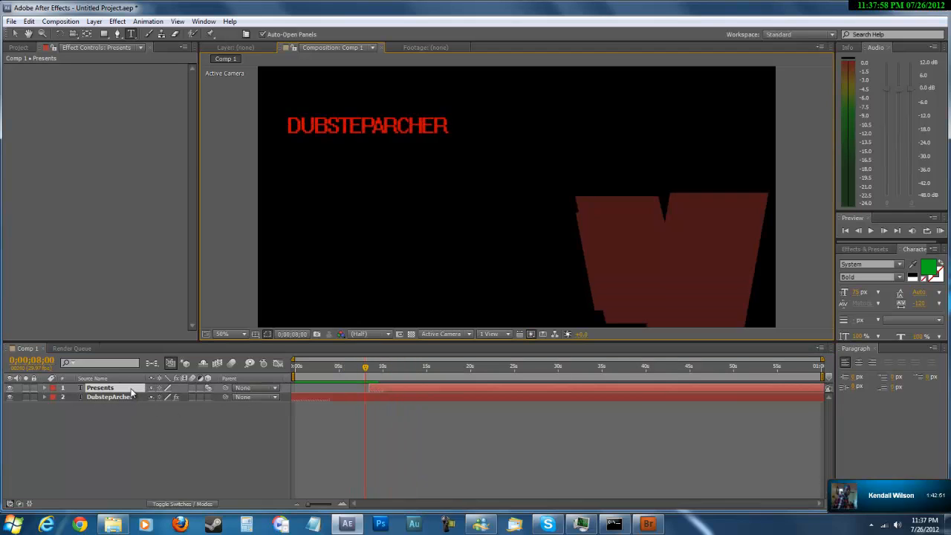
{"action": "left_click", "coordinate": [130, 388]}
{"action": "left_click", "coordinate": [134, 452]}
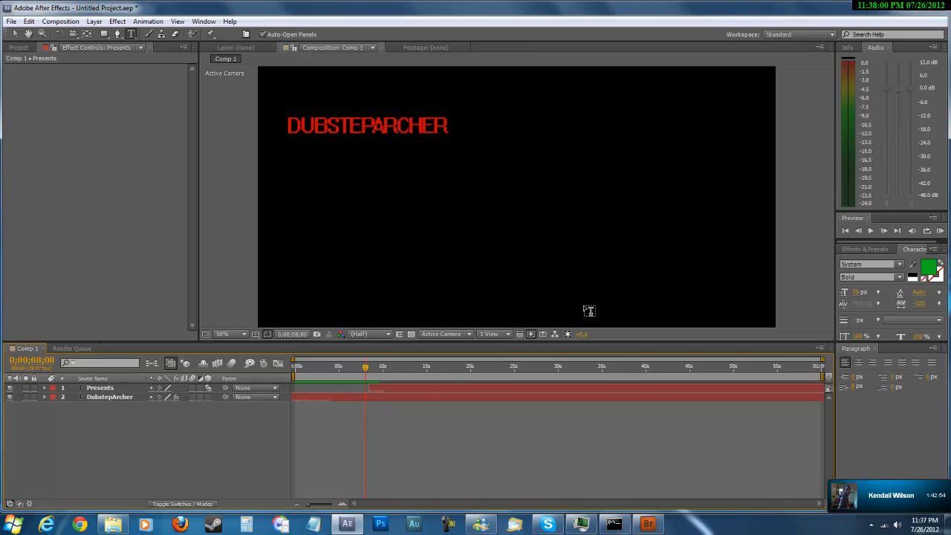
Add Comp 1 to the render queue and return to its timeline.
{"action": "right_click", "coordinate": [180, 463]}
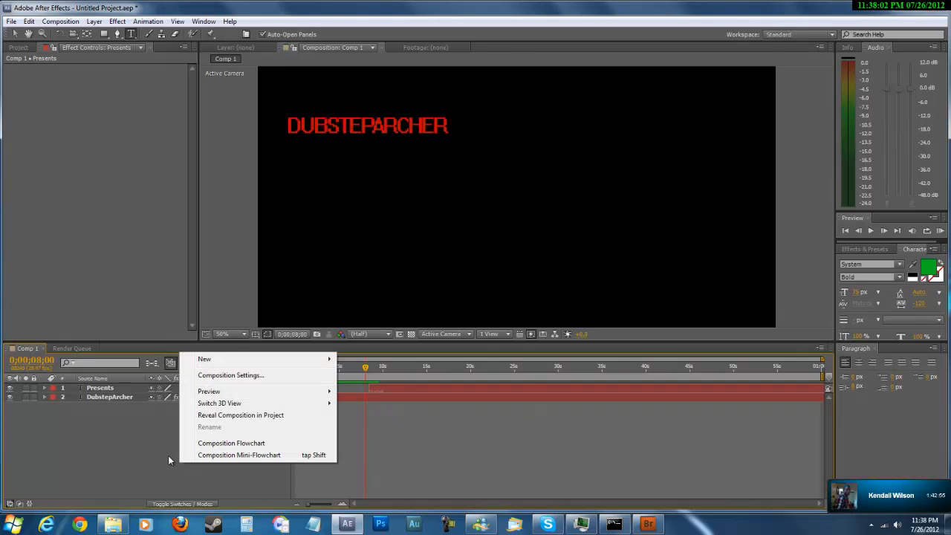
{"action": "left_click", "coordinate": [141, 123]}
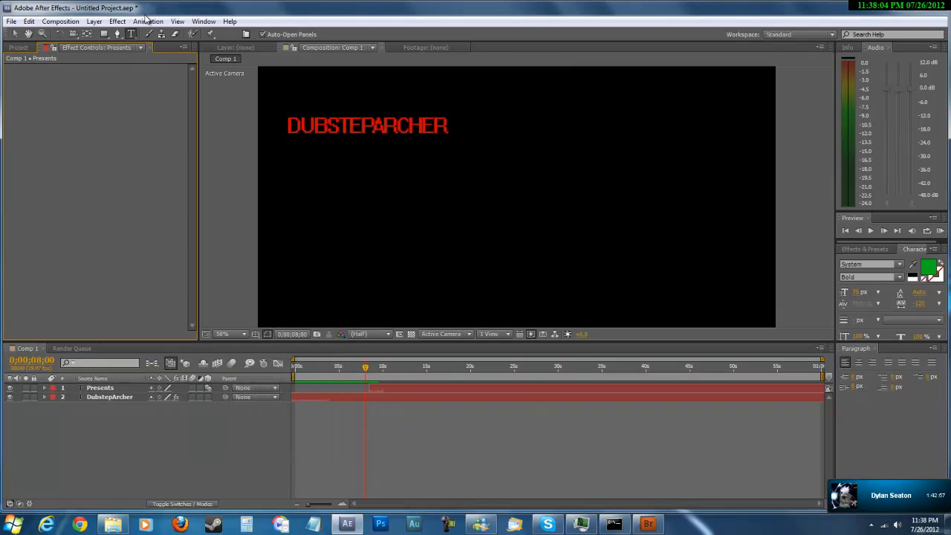
{"action": "left_click", "coordinate": [146, 23]}
{"action": "mouse_move", "coordinate": [120, 24]}
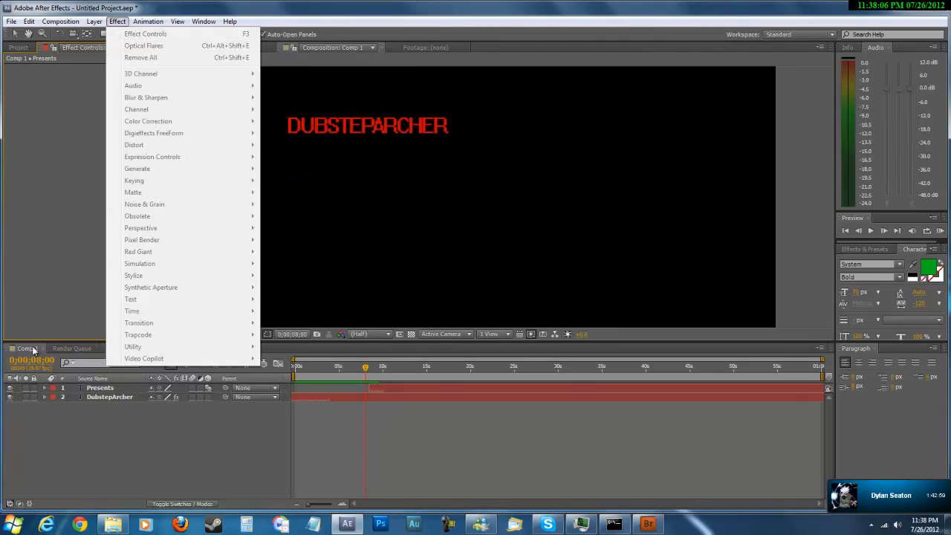
{"action": "mouse_move", "coordinate": [60, 21]}
{"action": "left_click", "coordinate": [52, 97]}
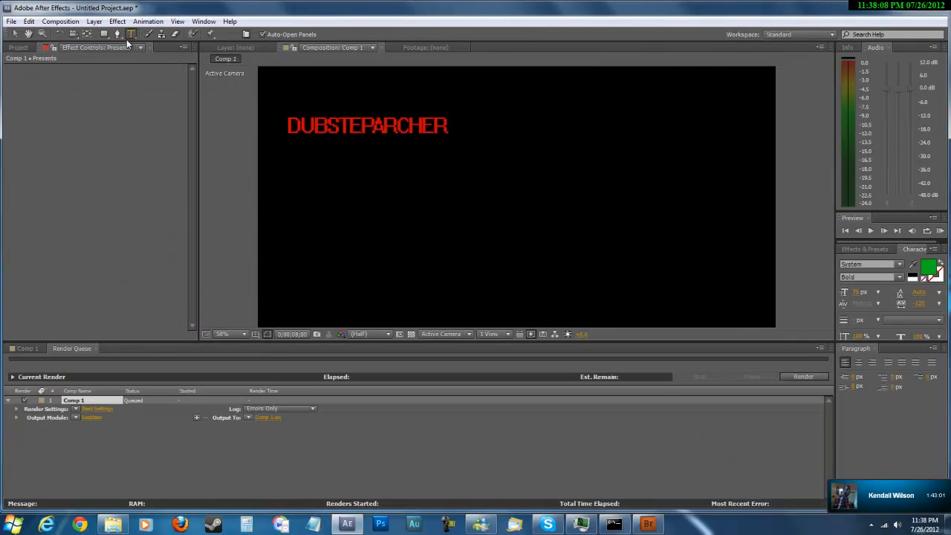
{"action": "left_click", "coordinate": [27, 349]}
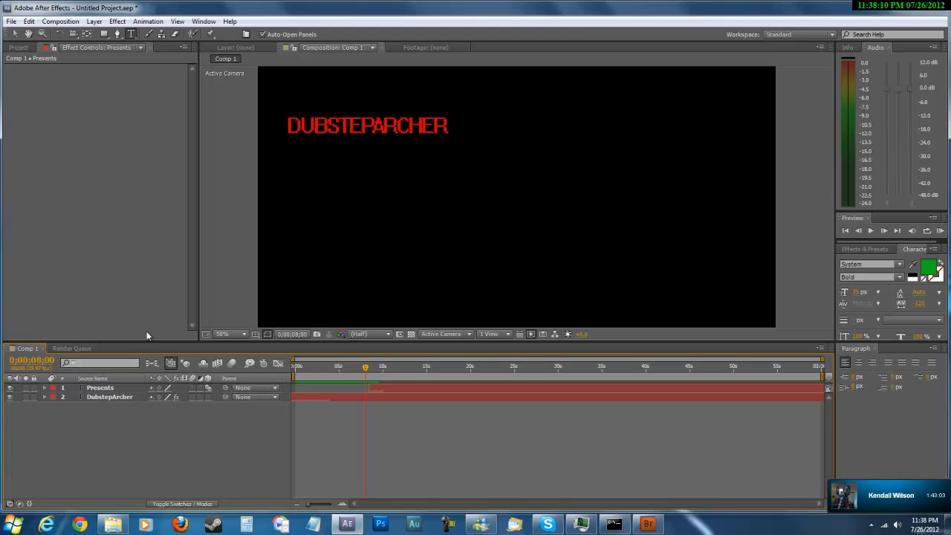
Examine the options of the queued Comp 1 item in the render queue, then return to the Comp 1 timeline.
{"action": "left_click", "coordinate": [72, 348]}
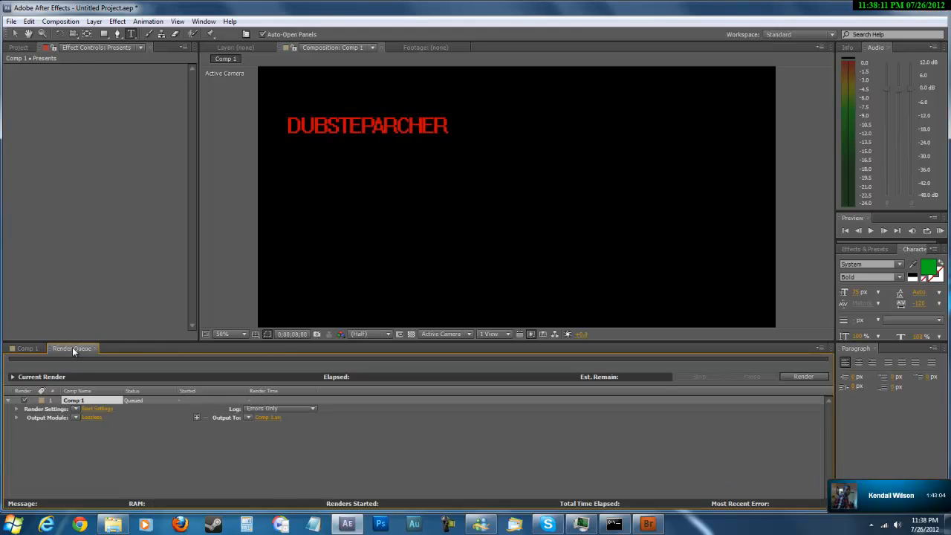
{"action": "right_click", "coordinate": [80, 403]}
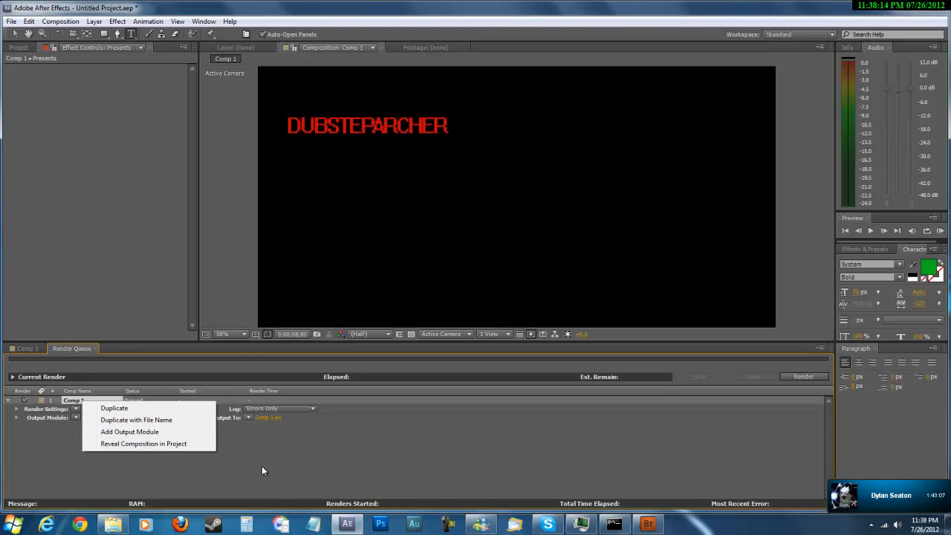
{"action": "left_click", "coordinate": [261, 470]}
{"action": "right_click", "coordinate": [75, 400]}
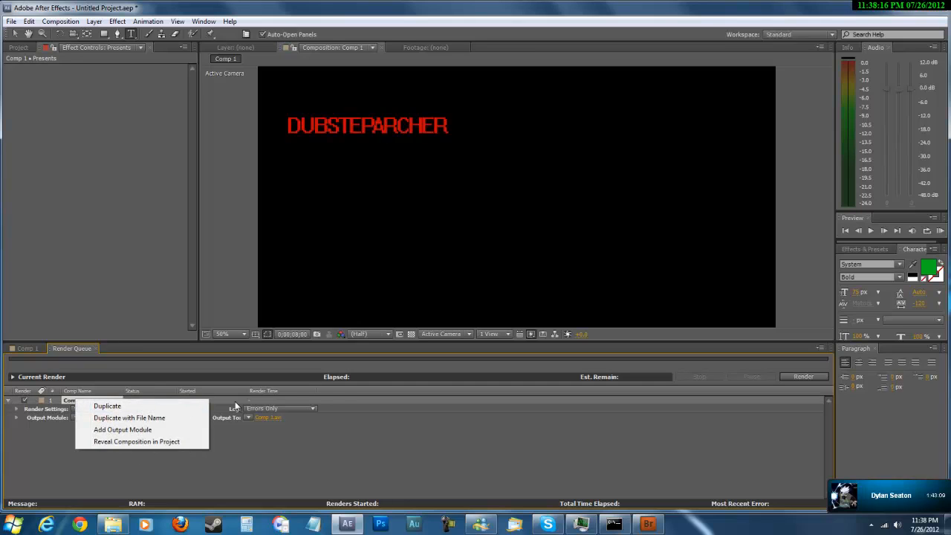
{"action": "left_click", "coordinate": [338, 398]}
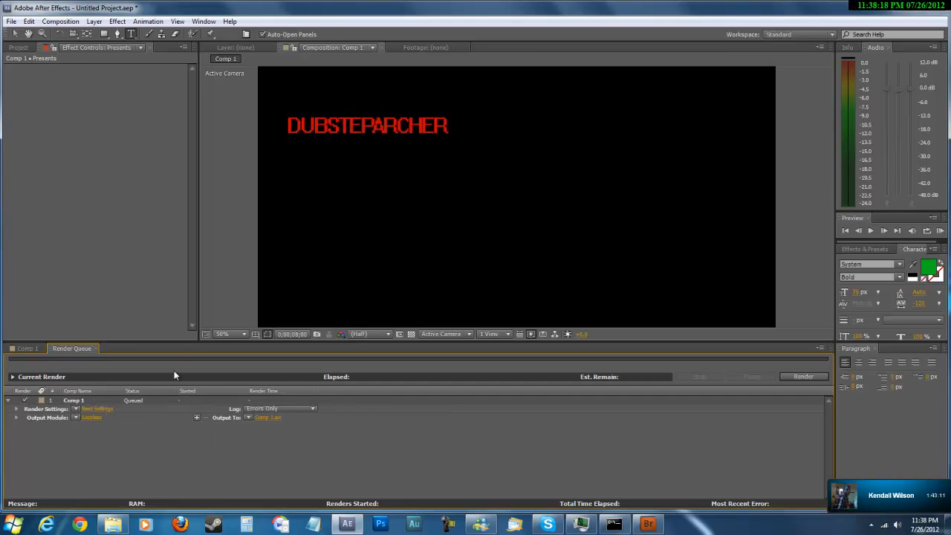
{"action": "left_click", "coordinate": [26, 347]}
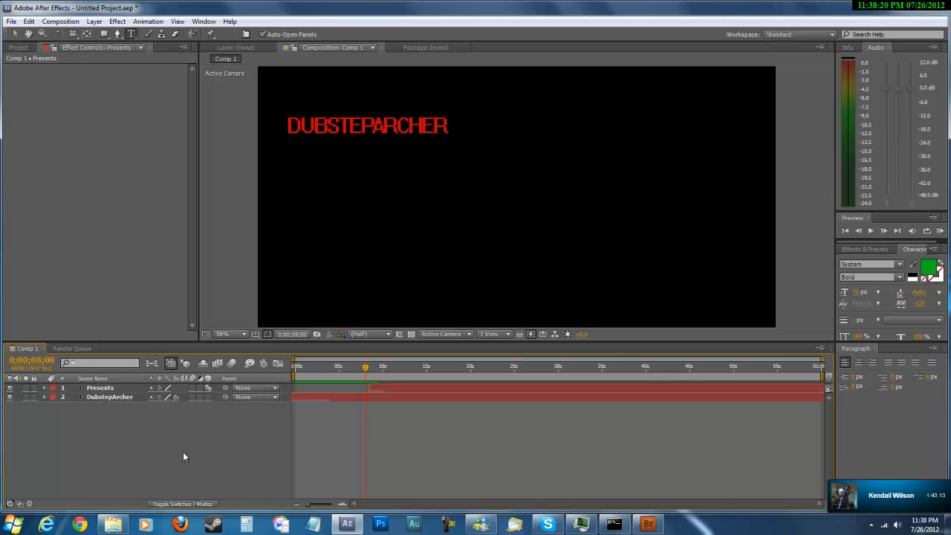
{"action": "right_click", "coordinate": [427, 436]}
{"action": "right_click", "coordinate": [161, 436]}
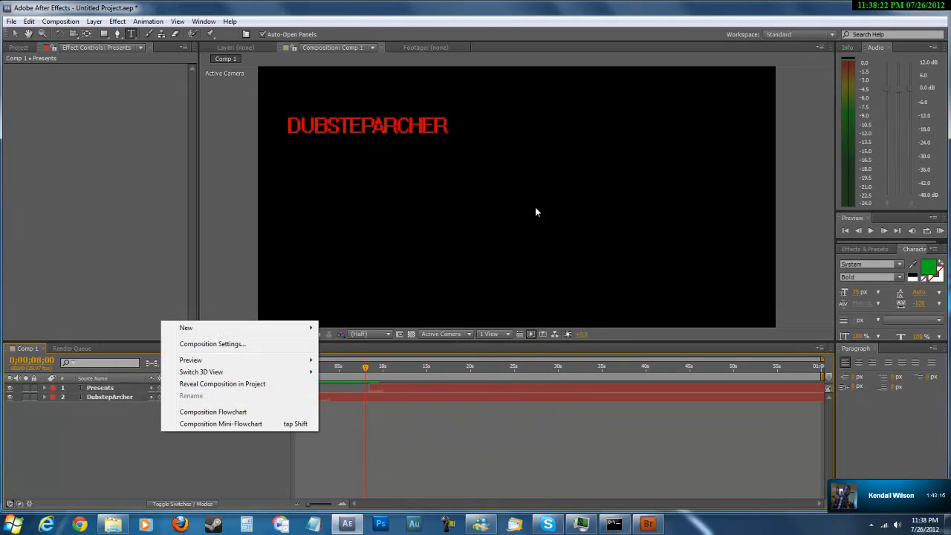
Add a new text layer reading TUTORIAL in blue 0C1DC6 near the lower middle of the composition.
{"action": "left_click", "coordinate": [489, 268]}
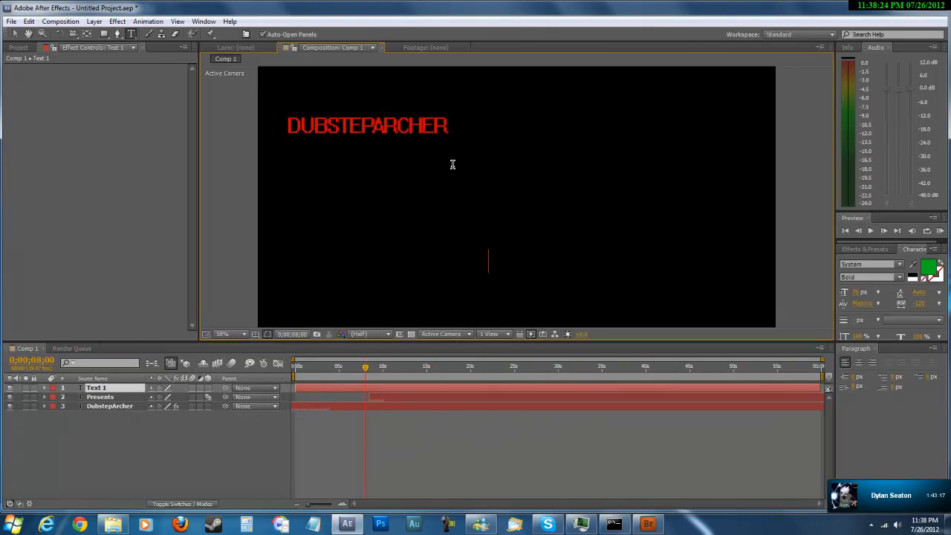
{"action": "left_click", "coordinate": [929, 266]}
{"action": "left_click", "coordinate": [494, 234]}
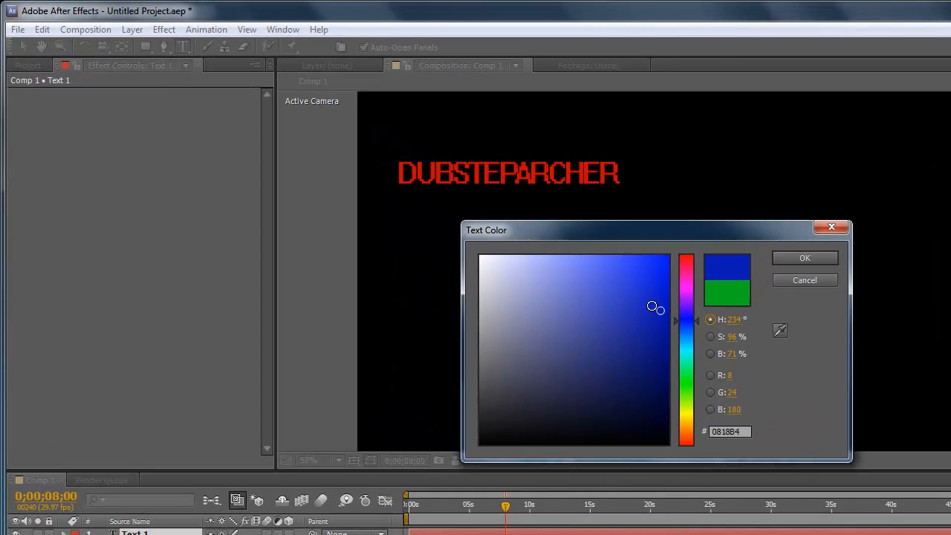
{"action": "left_click", "coordinate": [475, 216]}
{"action": "left_click", "coordinate": [792, 259]}
{"action": "type", "text": "TU"}
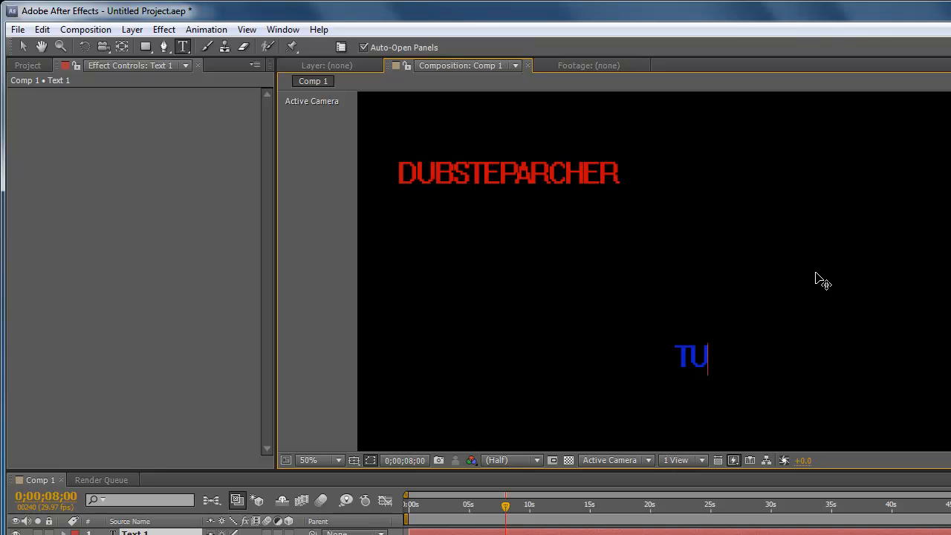
{"action": "type", "text": "TORIAL"}
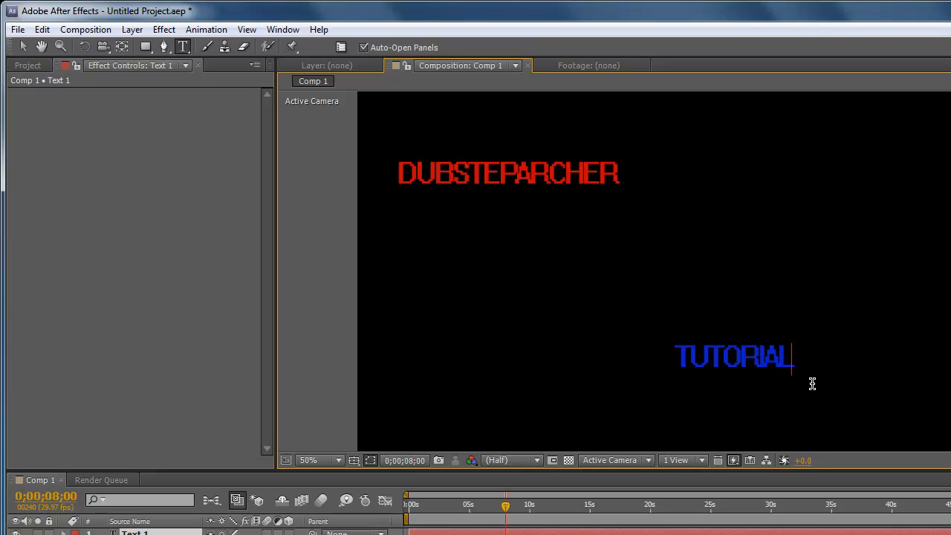
Move the TUTORIAL text to the upper right of the composition, roughly level with DUBSTEPARCHER, using the Selection tool.
{"action": "left_click_drag", "start_coordinate": [800, 352], "coordinate": [632, 350]}
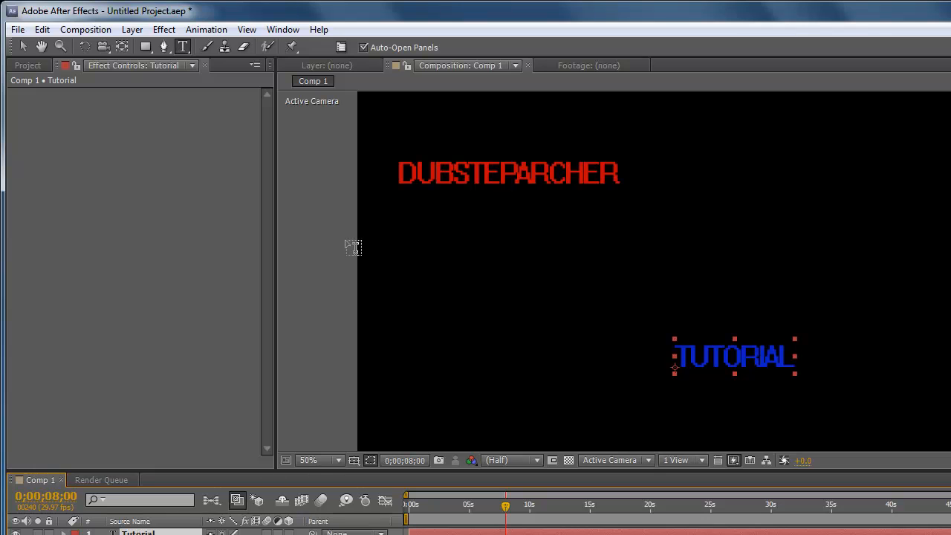
{"action": "left_click", "coordinate": [23, 46]}
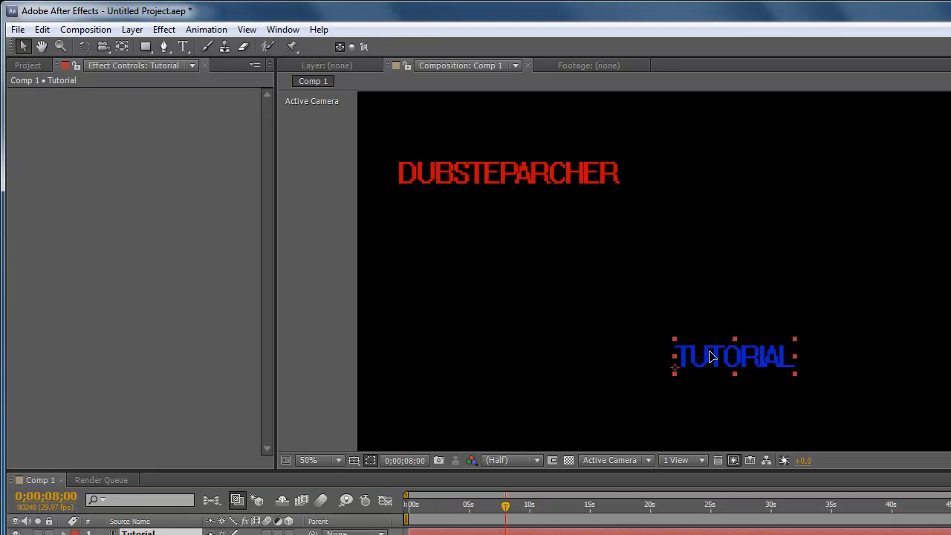
{"action": "left_click_drag", "start_coordinate": [711, 357], "coordinate": [849, 181]}
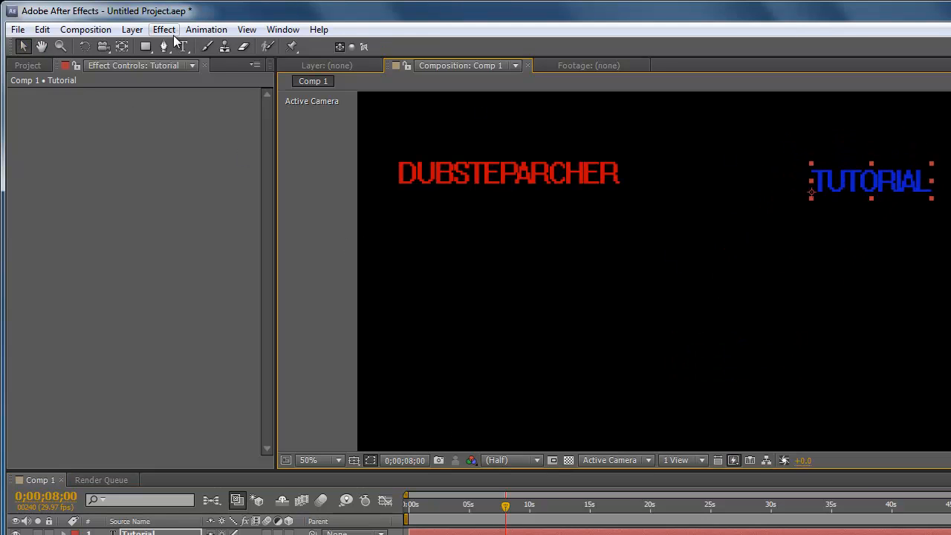
Browse the Text animation presets in Bridge and apply the 3D Text preset 3D Flip Up Reflection to the Tutorial layer.
{"action": "left_click", "coordinate": [208, 29]}
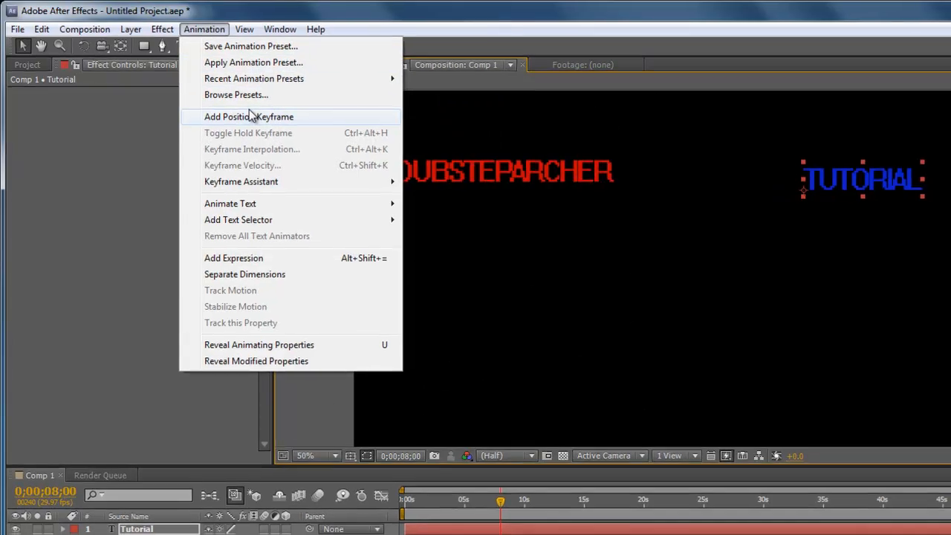
{"action": "left_click", "coordinate": [237, 95]}
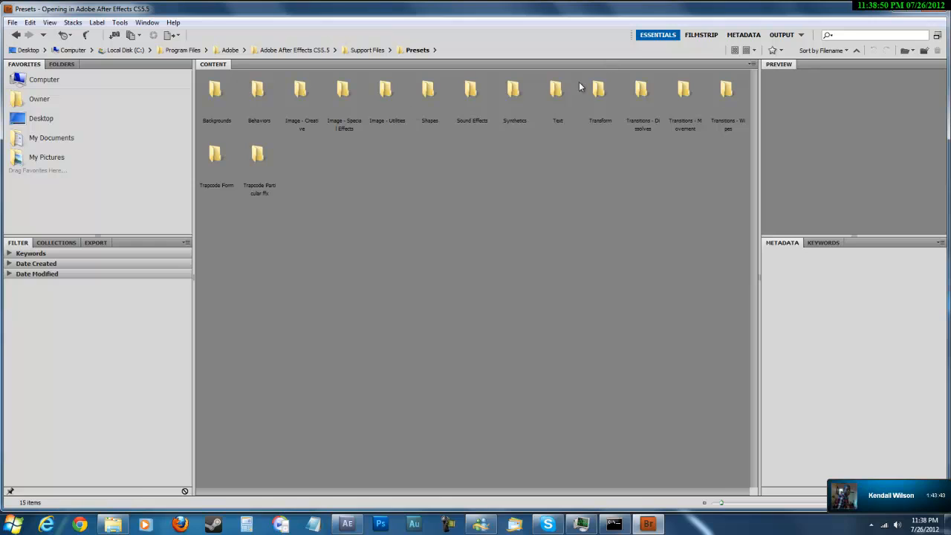
{"action": "double_click", "coordinate": [555, 90]}
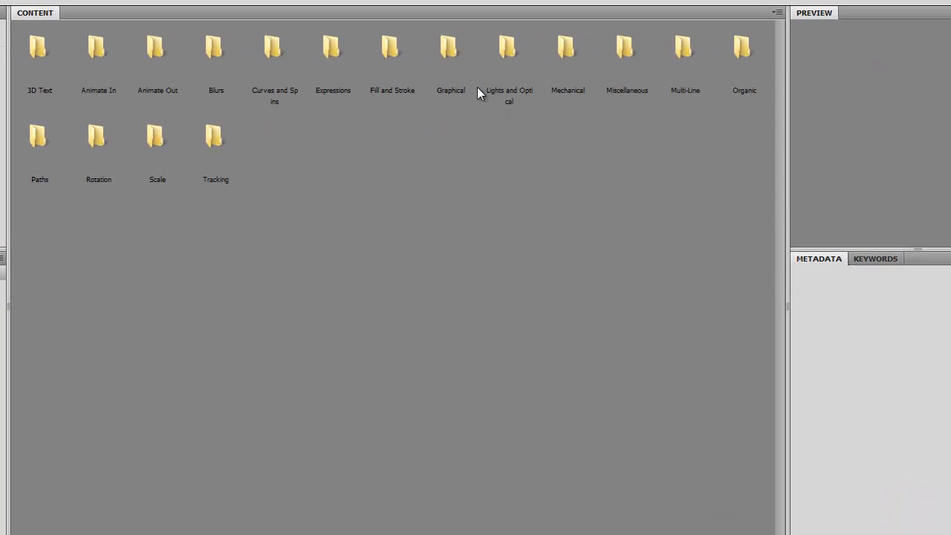
{"action": "double_click", "coordinate": [454, 74]}
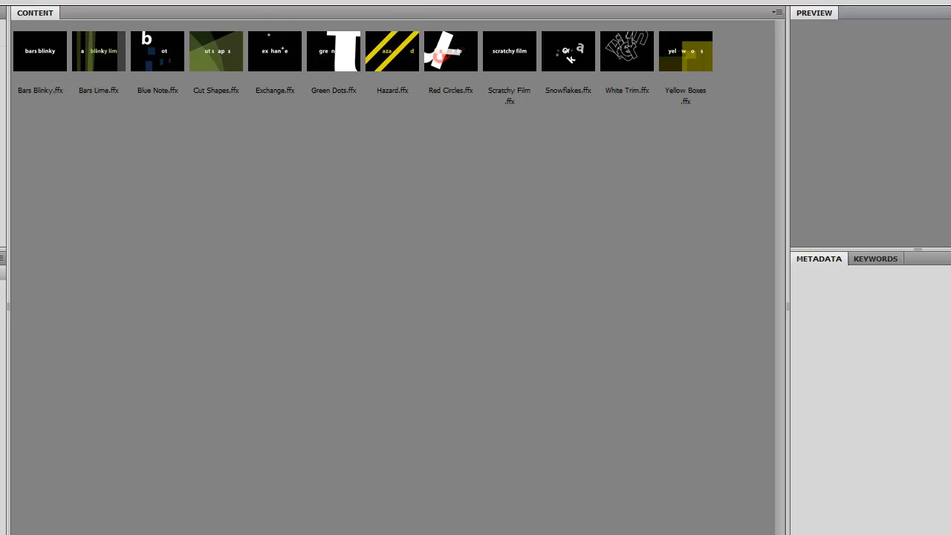
{"action": "left_click", "coordinate": [349, 3]}
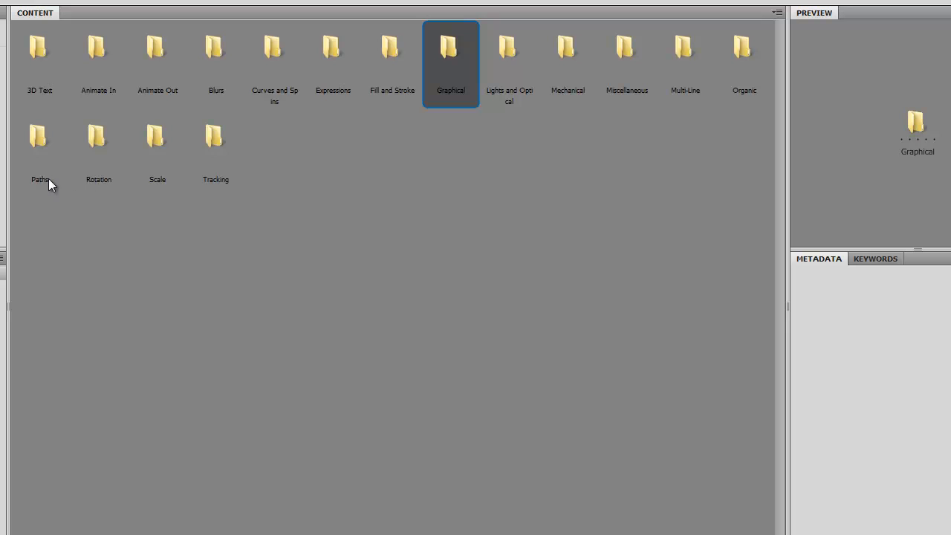
{"action": "double_click", "coordinate": [48, 65]}
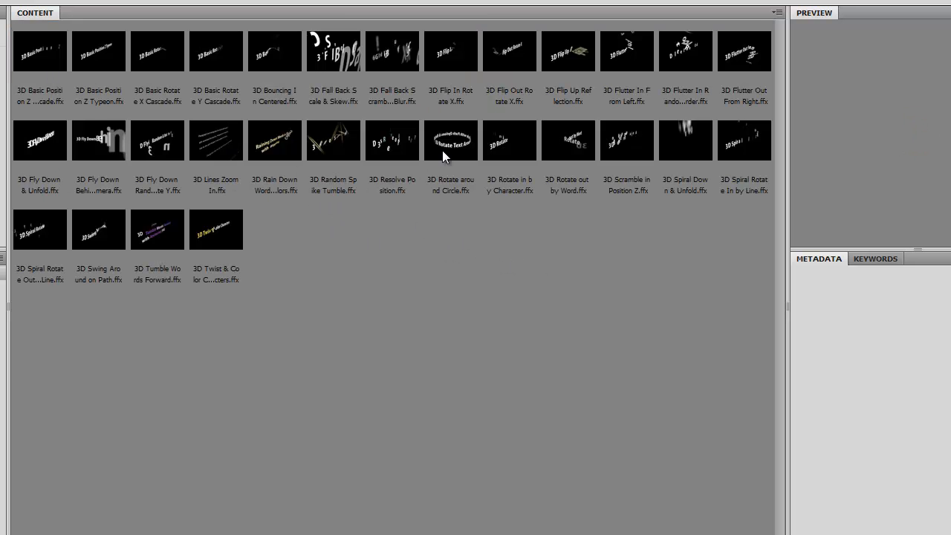
{"action": "double_click", "coordinate": [572, 49]}
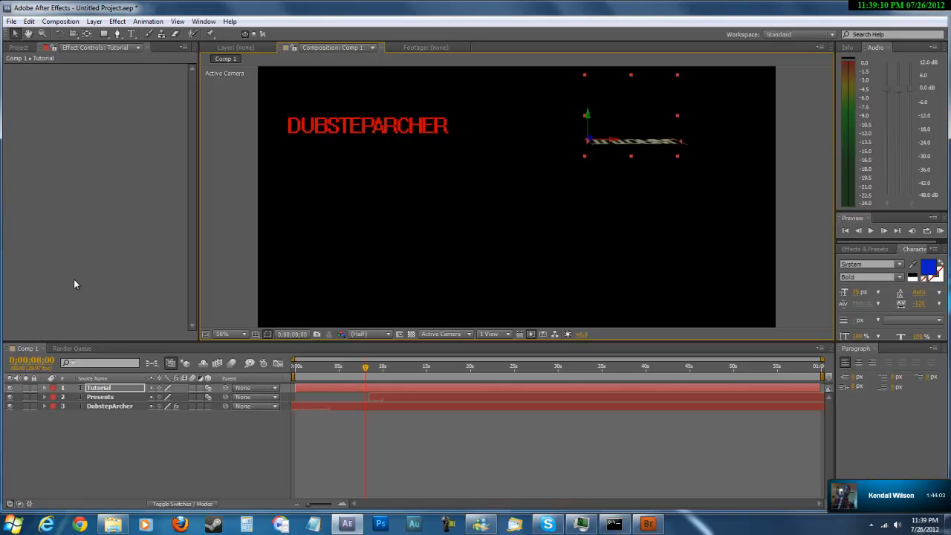
Play a RAM preview of Comp 1 to check the timing of the three text animations, and stop it.
{"action": "right_click", "coordinate": [73, 278]}
{"action": "right_click", "coordinate": [248, 434]}
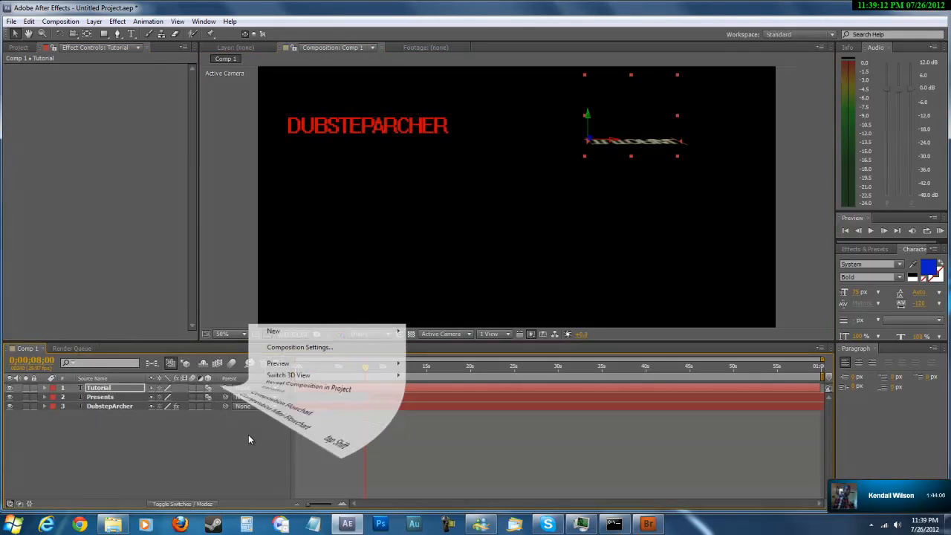
{"action": "mouse_move", "coordinate": [293, 364]}
{"action": "left_click", "coordinate": [460, 364]}
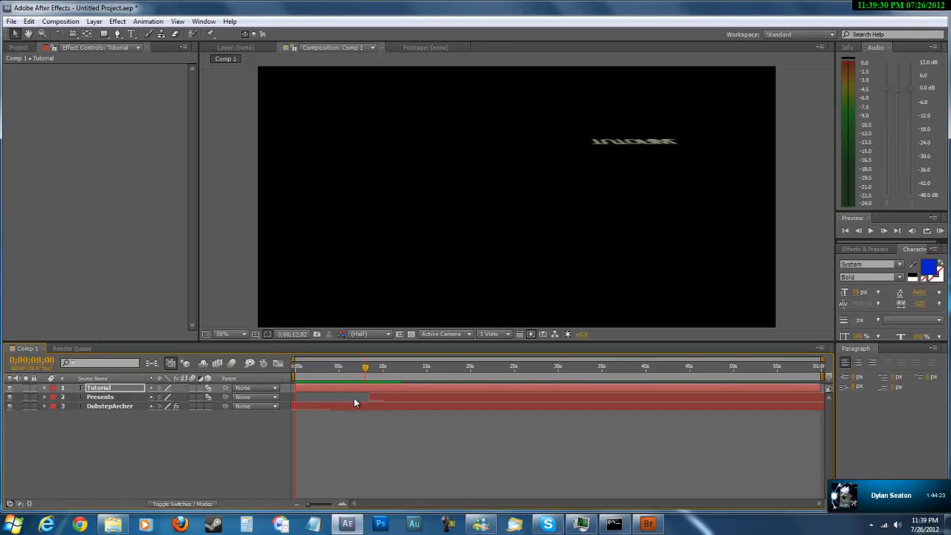
{"action": "key", "text": "space"}
Shift the Presents layer earlier on the timeline to start at about 2.5 seconds, and check it with a RAM preview.
{"action": "left_click_drag", "start_coordinate": [410, 400], "coordinate": [364, 393]}
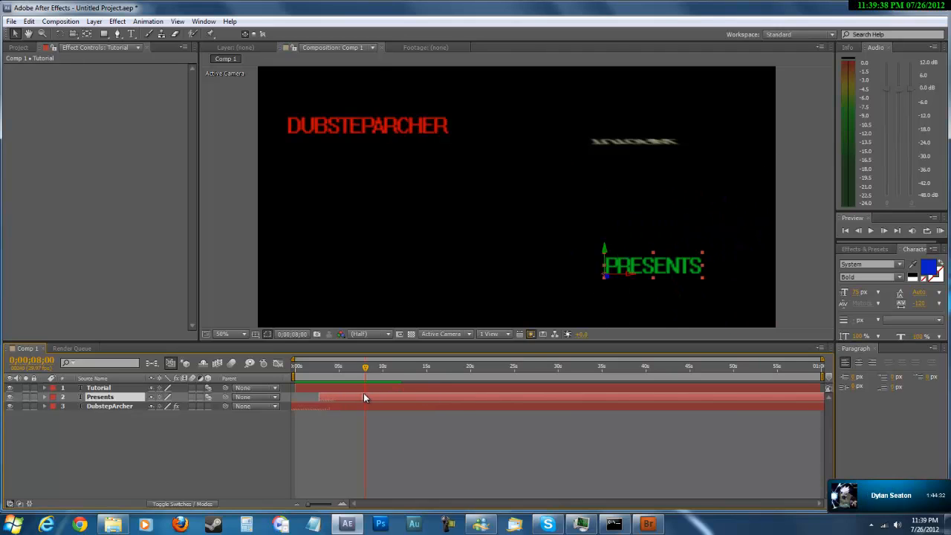
{"action": "right_click", "coordinate": [246, 438]}
{"action": "mouse_move", "coordinate": [314, 370]}
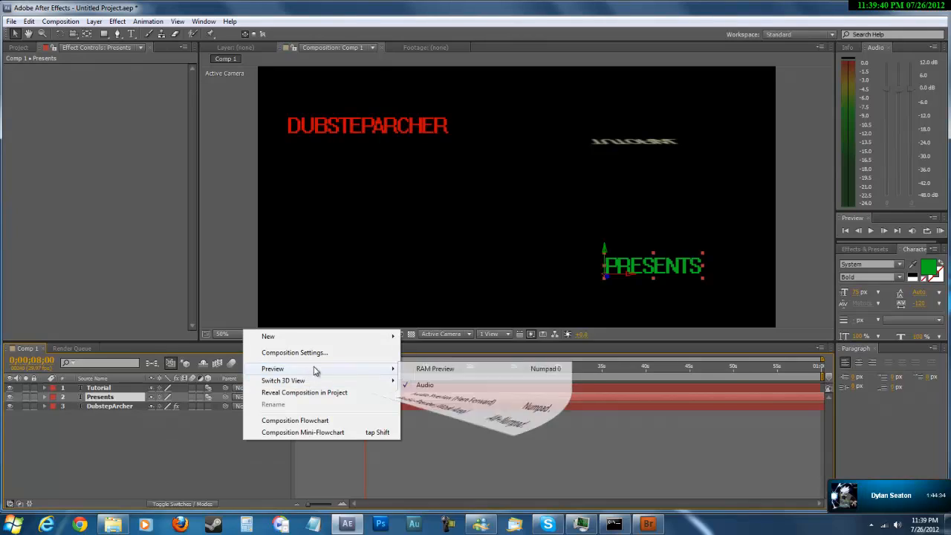
{"action": "left_click", "coordinate": [420, 363]}
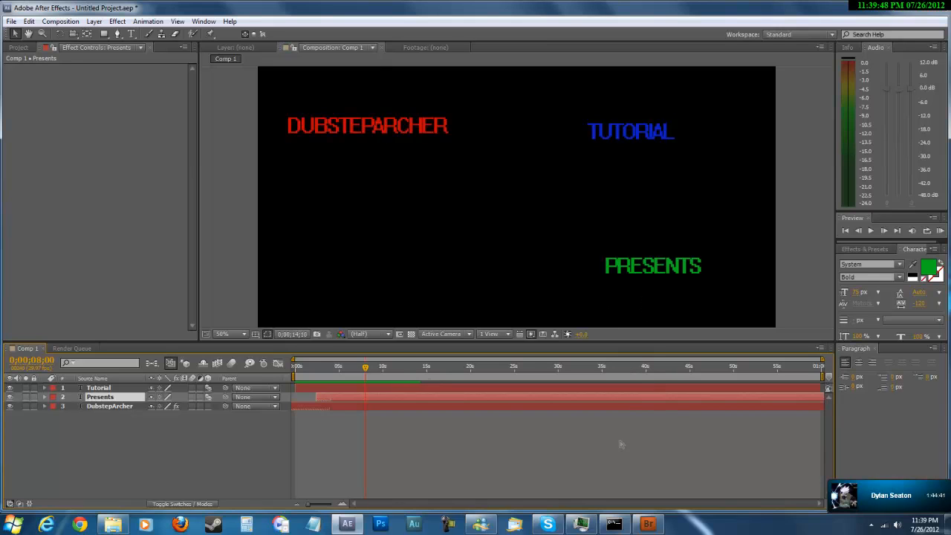
Switch to Bridge, close its window, and stop the running preview of Comp 1.
{"action": "left_click", "coordinate": [646, 523]}
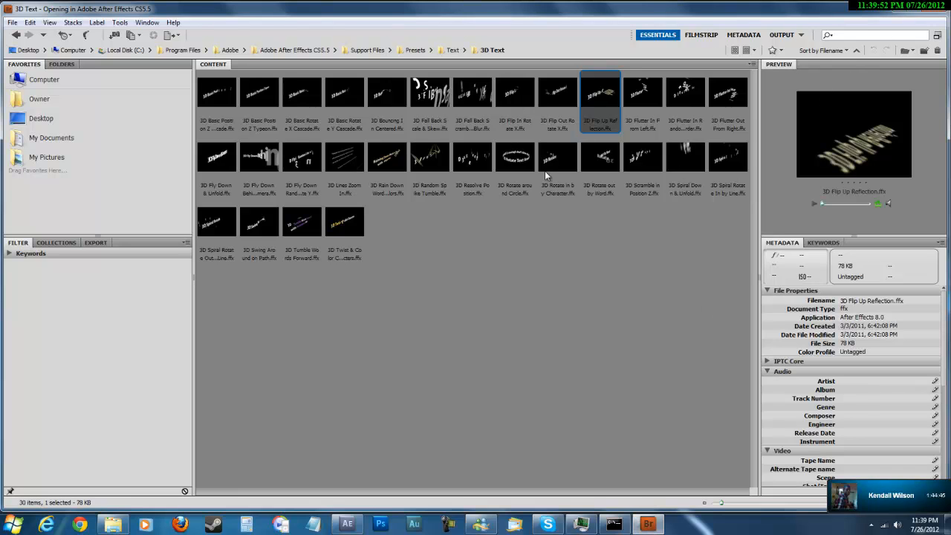
{"action": "left_click", "coordinate": [938, 9]}
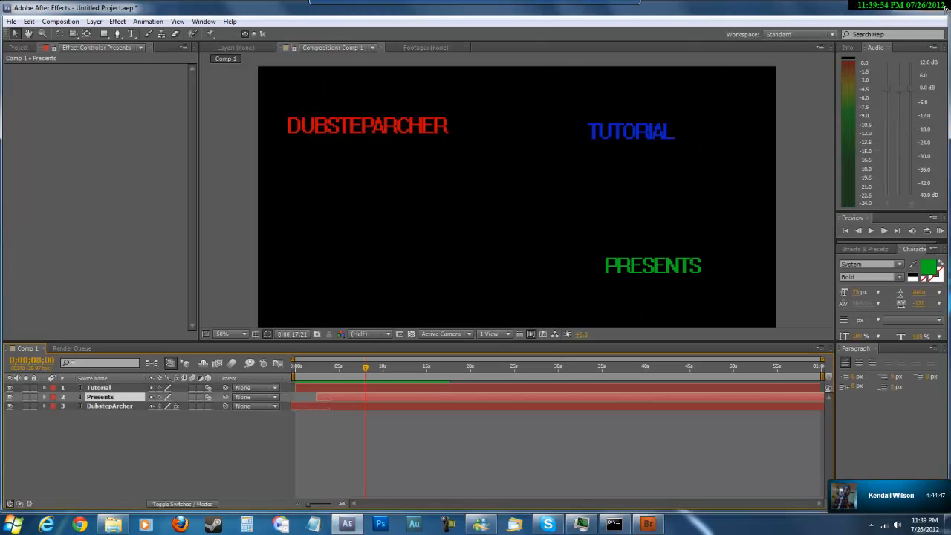
{"action": "left_click", "coordinate": [211, 446]}
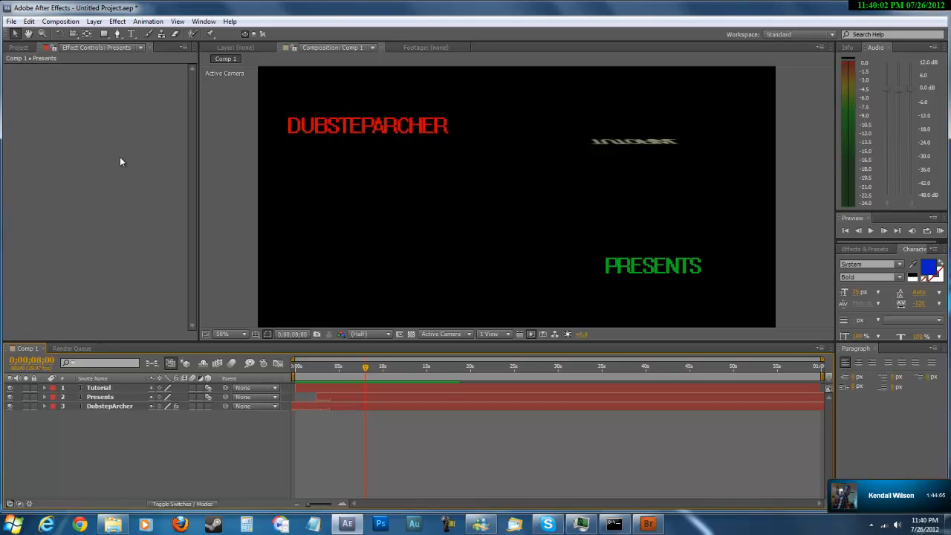
Apply the Video Copilot Optical Flares effect to the DubstepArcher text layer.
{"action": "left_click", "coordinate": [417, 128]}
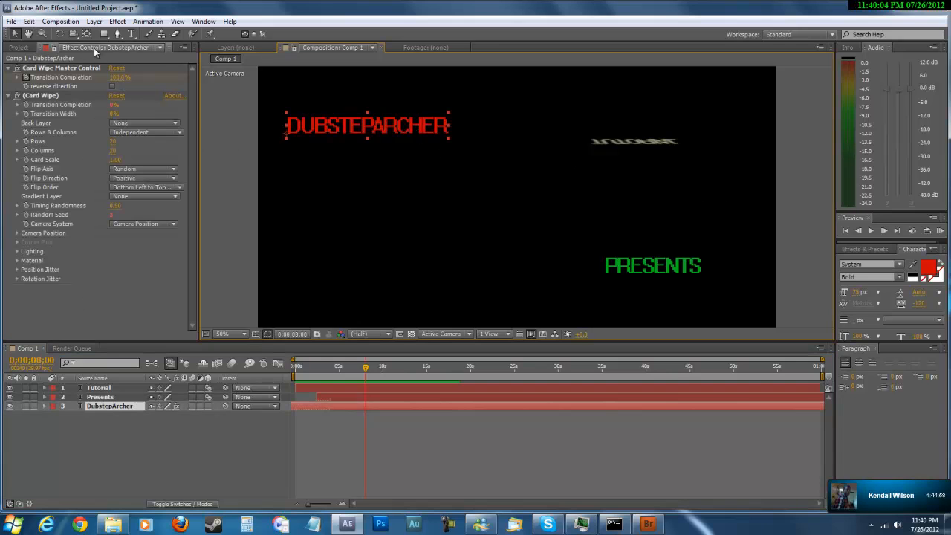
{"action": "left_click", "coordinate": [117, 21]}
{"action": "mouse_move", "coordinate": [141, 22]}
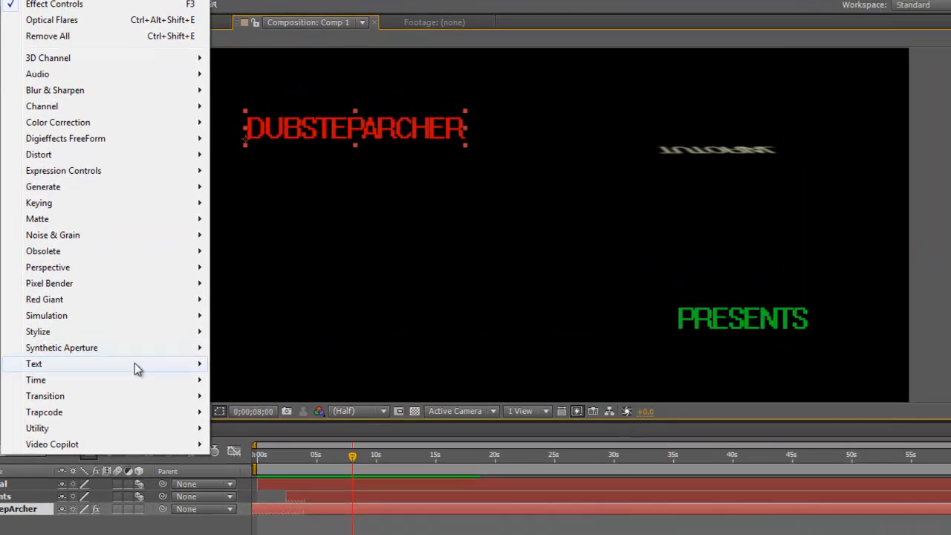
{"action": "mouse_move", "coordinate": [52, 449]}
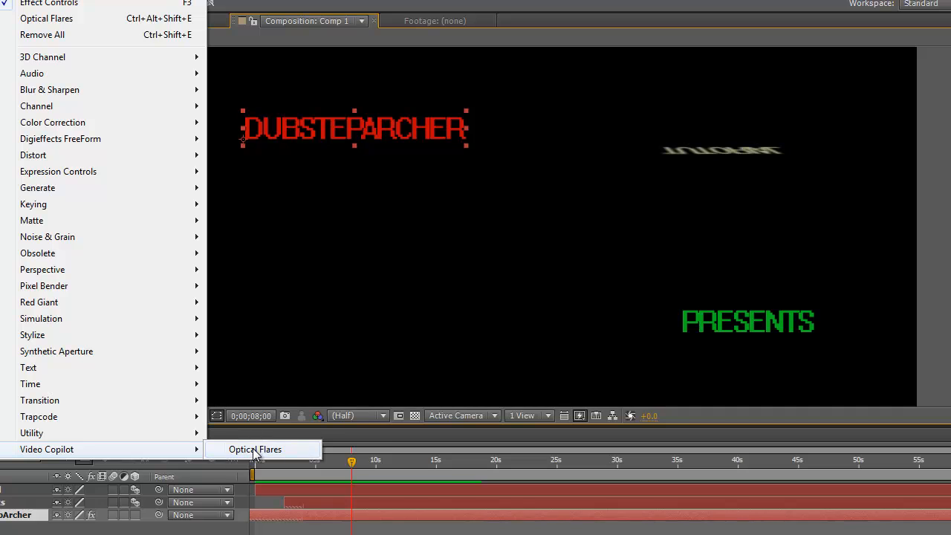
{"action": "left_click", "coordinate": [251, 452]}
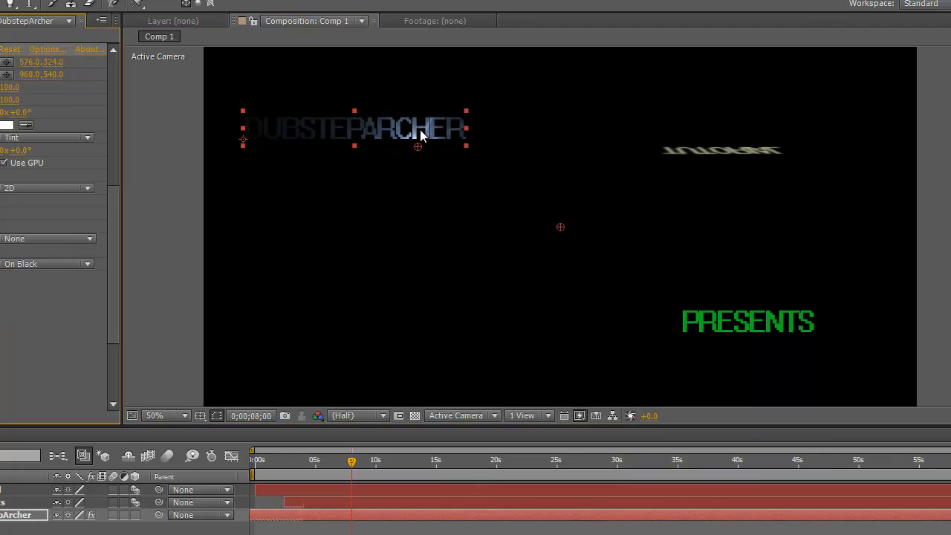
Place the flare's position at about 446, 316 and its center at about 400, 122, around the DUBSTEPARCHER text.
{"action": "left_click_drag", "start_coordinate": [418, 144], "coordinate": [386, 141]}
{"action": "left_click_drag", "start_coordinate": [556, 228], "coordinate": [366, 75]}
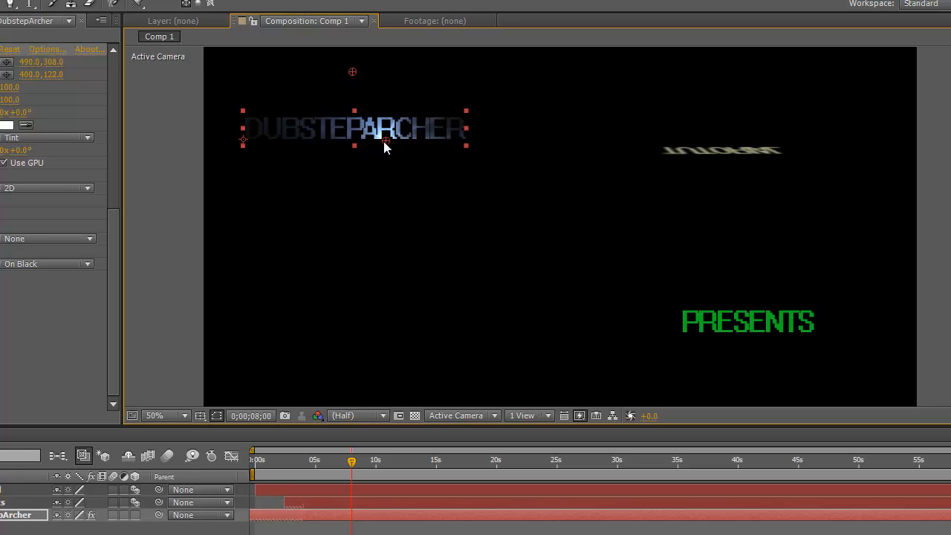
{"action": "mouse_move", "coordinate": [384, 141]}
{"action": "left_mouse_down"}
{"action": "mouse_move", "coordinate": [346, 148]}
{"action": "mouse_move", "coordinate": [368, 147]}
{"action": "left_mouse_up"}
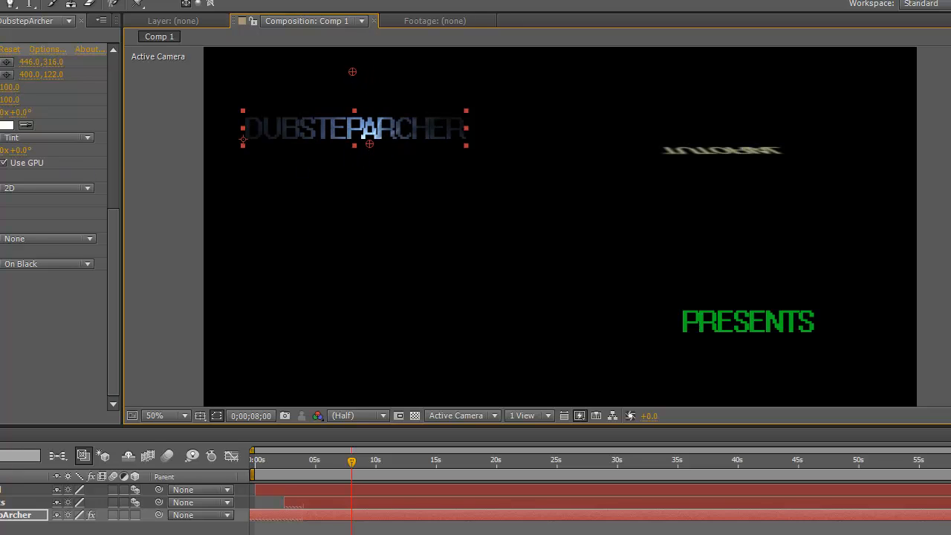
Open the Optical Flares options and clear all default lens objects from the stack.
{"action": "left_click", "coordinate": [44, 50]}
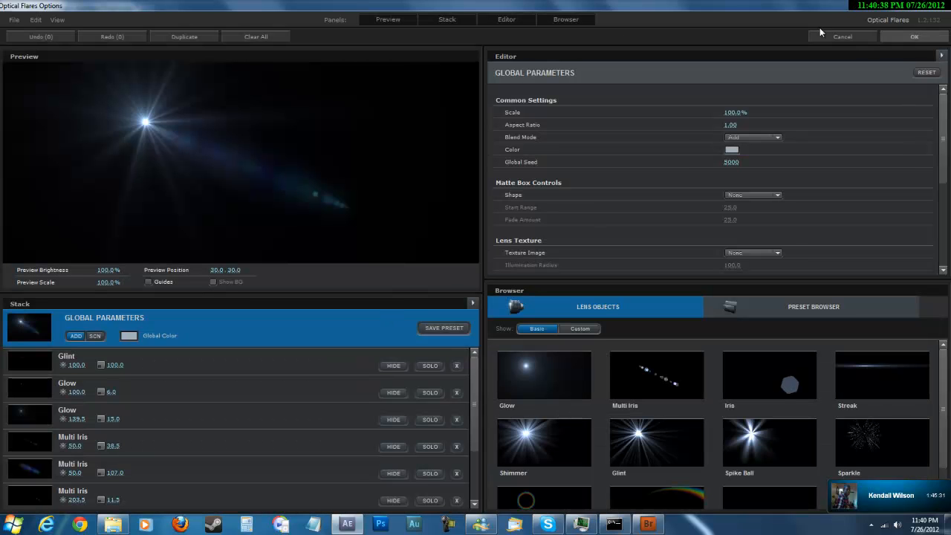
{"action": "left_click", "coordinate": [285, 37]}
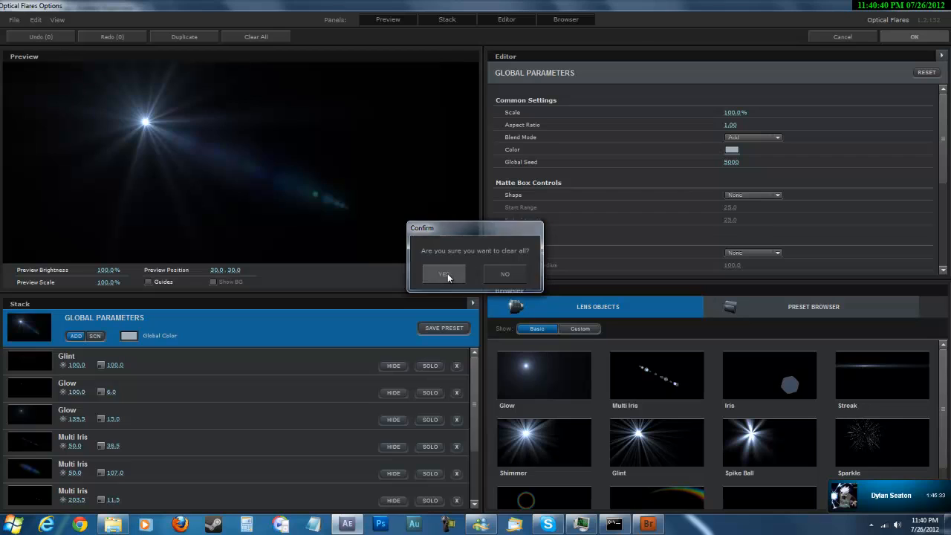
{"action": "left_click", "coordinate": [444, 275]}
Add five Sparkle and three Iris lens objects to the flare stack.
{"action": "left_click", "coordinate": [889, 444]}
{"action": "left_click", "coordinate": [889, 444]}
{"action": "left_click", "coordinate": [889, 443]}
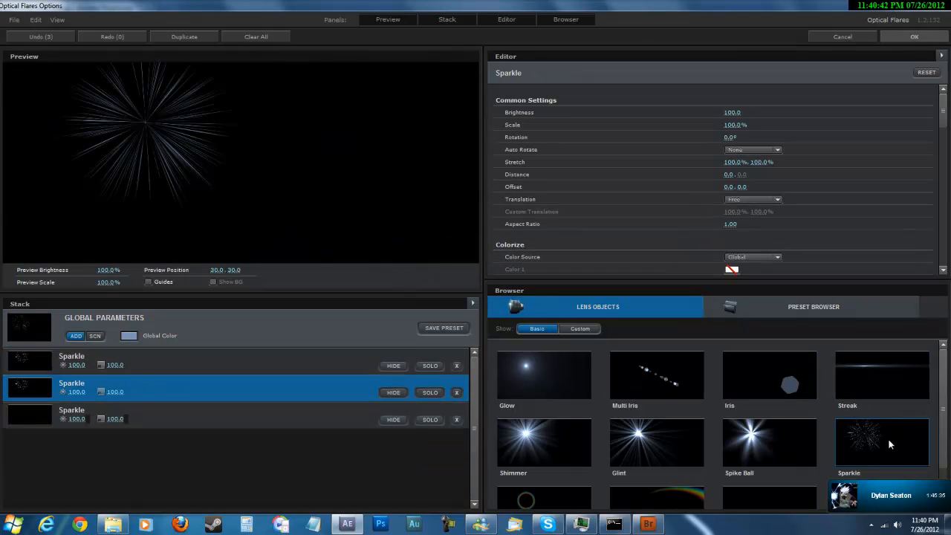
{"action": "left_click", "coordinate": [890, 443]}
{"action": "left_click", "coordinate": [889, 444]}
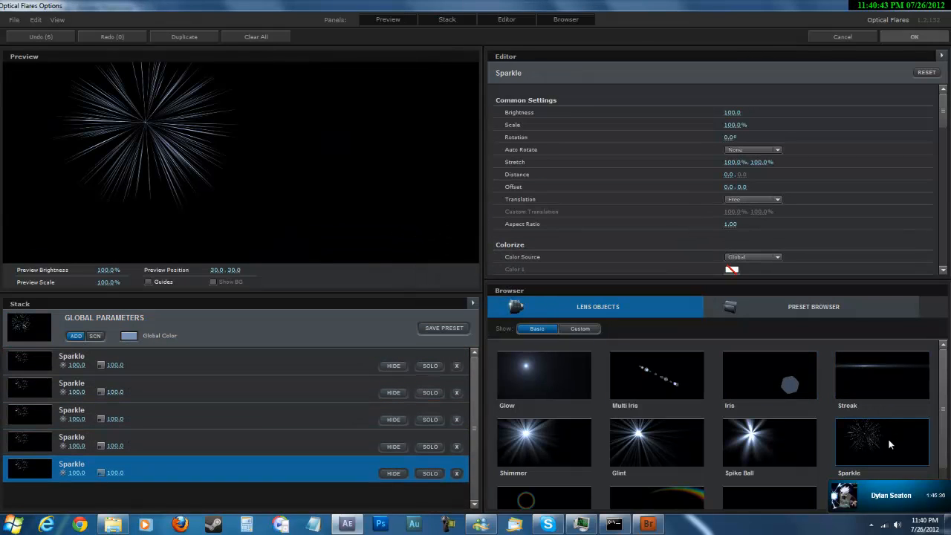
{"action": "left_click", "coordinate": [787, 393]}
{"action": "left_click", "coordinate": [792, 391]}
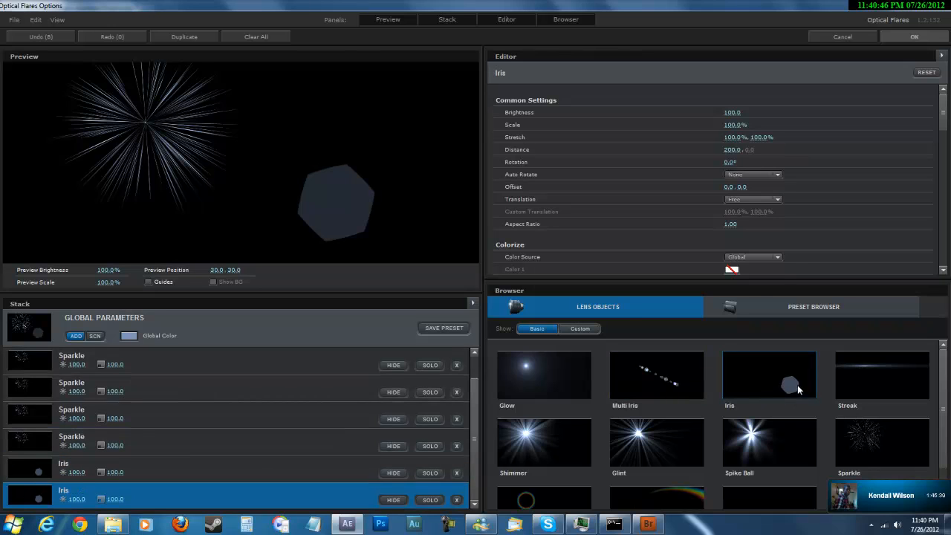
{"action": "left_click", "coordinate": [797, 390]}
Add four Multi Iris objects and one Glow to the flare, accept the options, and decline the incoming Skype call.
{"action": "left_click", "coordinate": [680, 383]}
{"action": "left_click", "coordinate": [681, 383]}
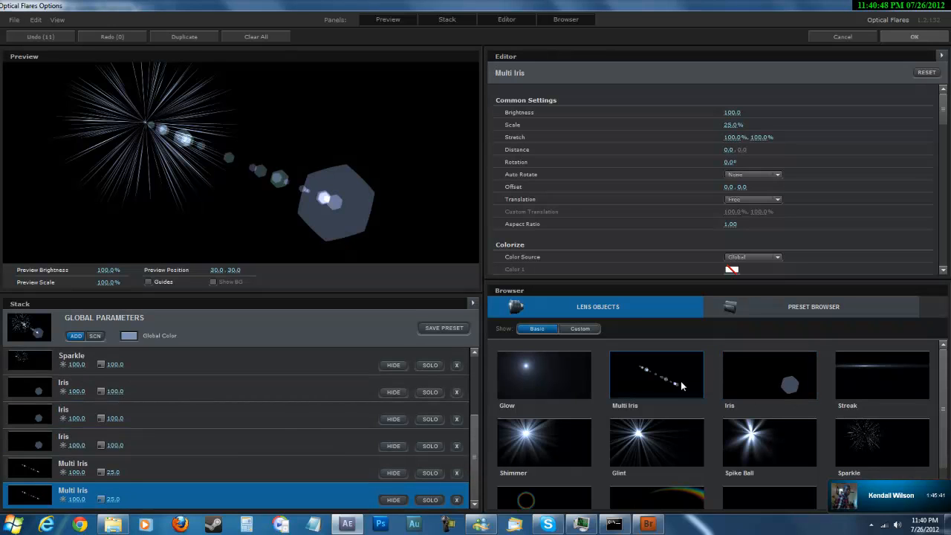
{"action": "left_click", "coordinate": [681, 383]}
{"action": "left_click", "coordinate": [680, 383]}
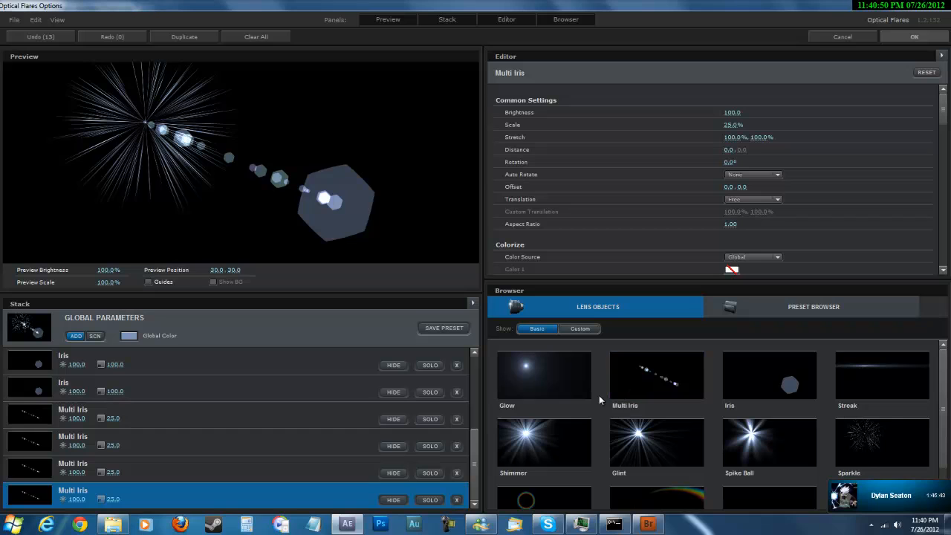
{"action": "left_click", "coordinate": [544, 380]}
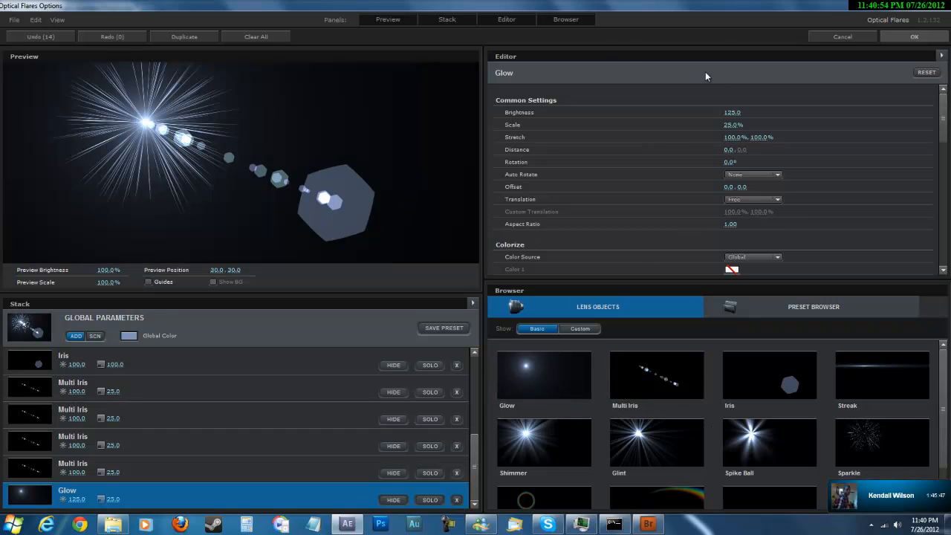
{"action": "left_click", "coordinate": [914, 38]}
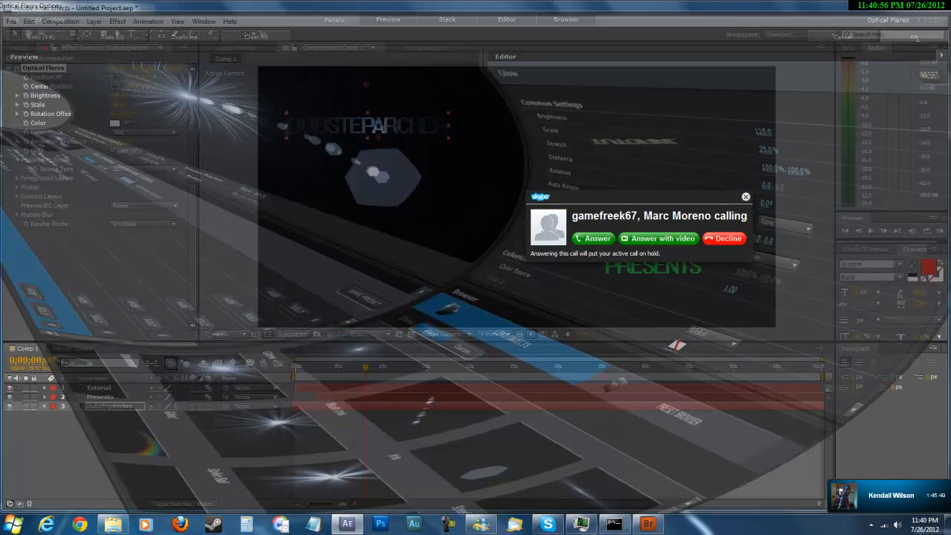
{"action": "left_click", "coordinate": [726, 239]}
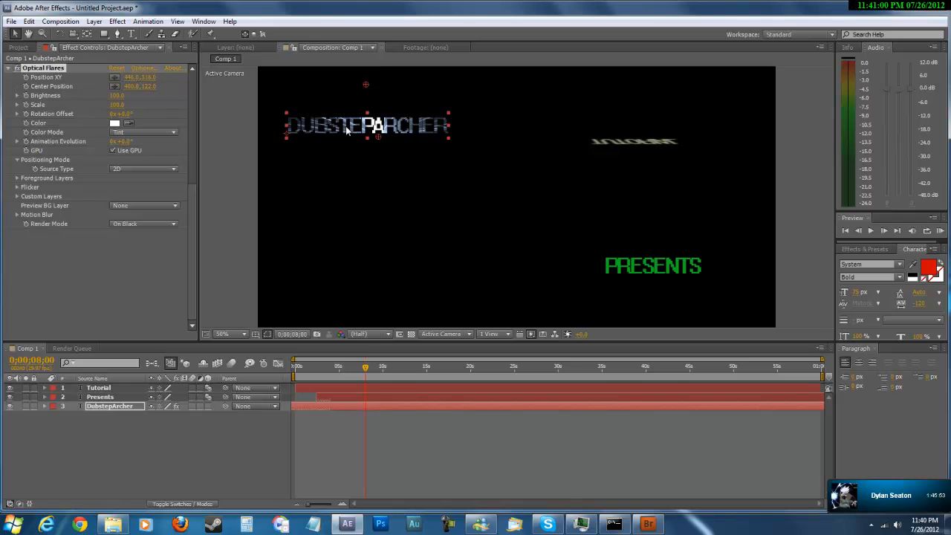
Move the DubstepArcher flare's position to about 418, 140 and its center position to about 152, 234.
{"action": "mouse_move", "coordinate": [370, 78]}
{"action": "left_mouse_down"}
{"action": "mouse_move", "coordinate": [373, 95]}
{"action": "mouse_move", "coordinate": [376, 88]}
{"action": "left_mouse_up"}
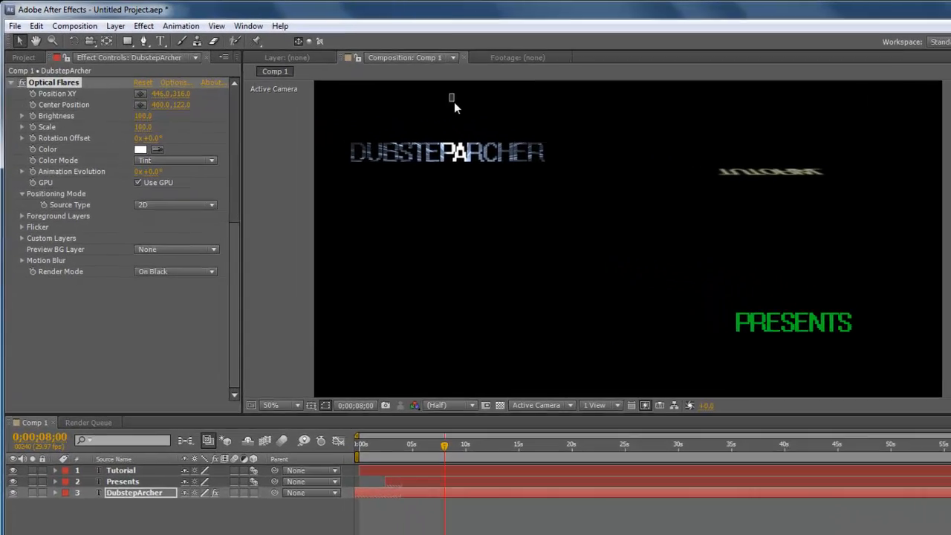
{"action": "left_click", "coordinate": [523, 181]}
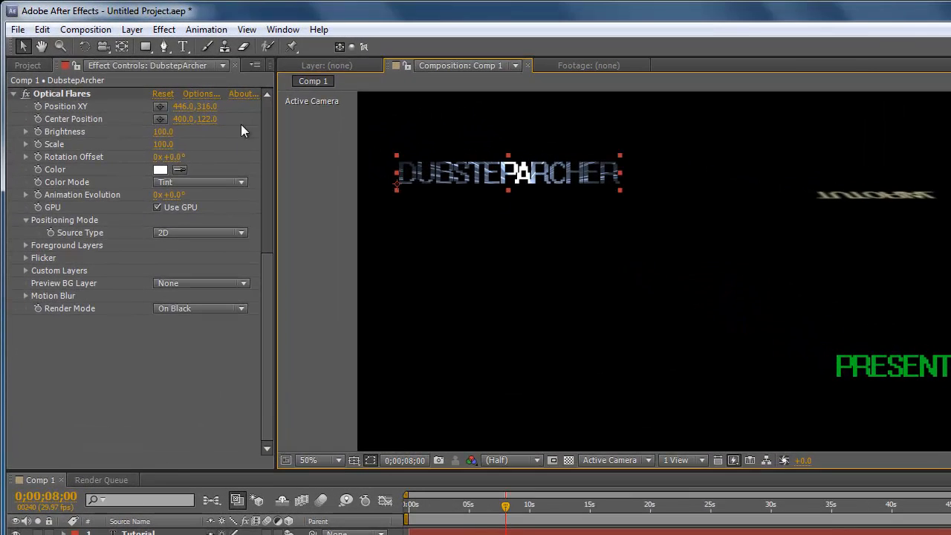
{"action": "left_click", "coordinate": [102, 93]}
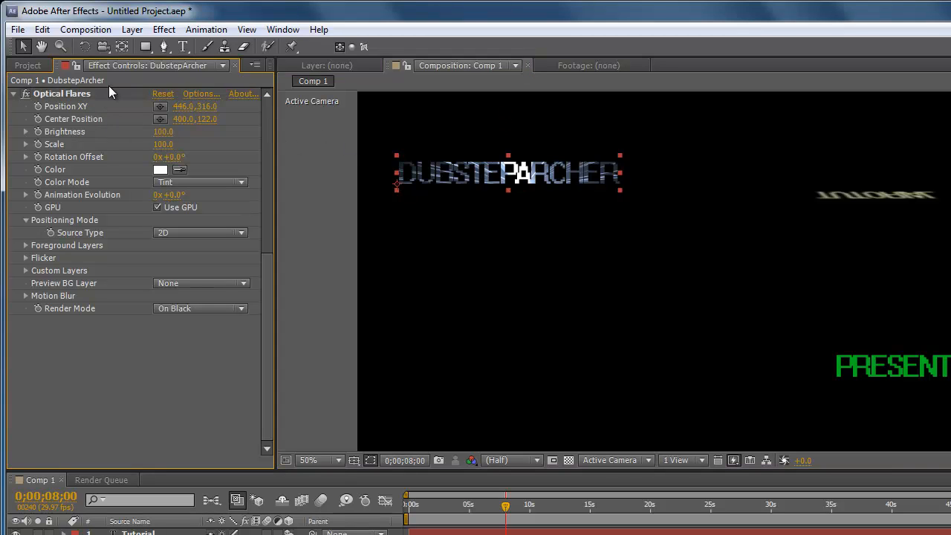
{"action": "left_click", "coordinate": [89, 92]}
{"action": "left_click_drag", "start_coordinate": [509, 114], "coordinate": [418, 156]}
{"action": "left_click_drag", "start_coordinate": [524, 189], "coordinate": [512, 123]}
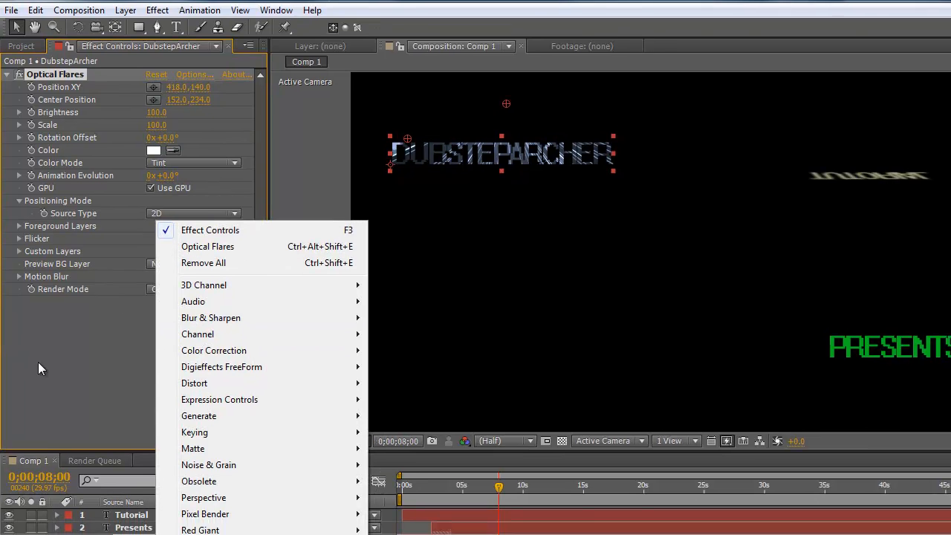
{"action": "key", "text": "Escape"}
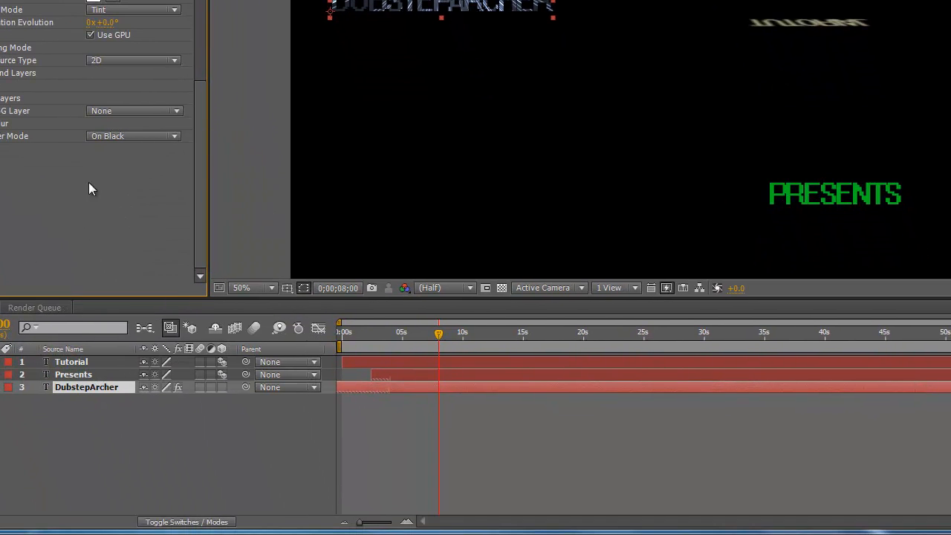
Add a black comp-sized solid with the default settings and move it below the DubstepArcher layer in the stack.
{"action": "left_click", "coordinate": [134, 414]}
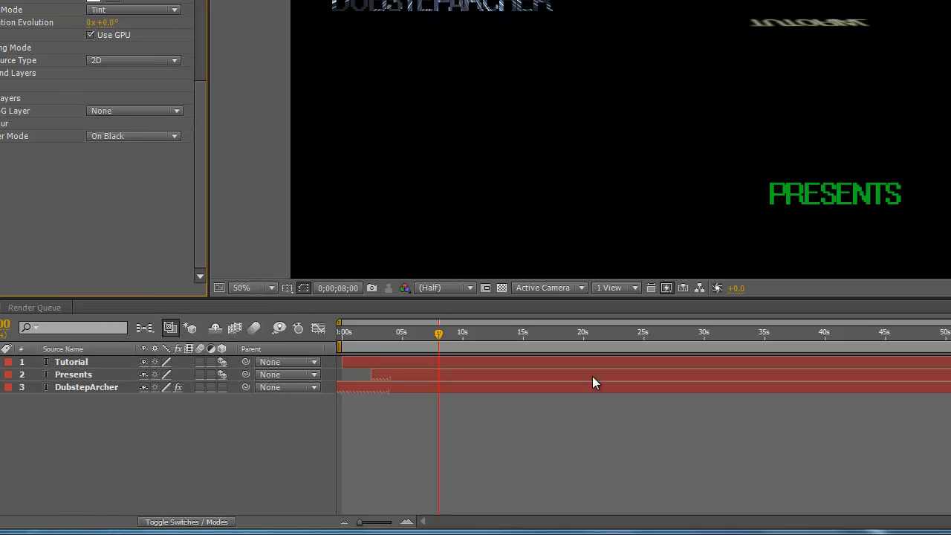
{"action": "right_click", "coordinate": [528, 207]}
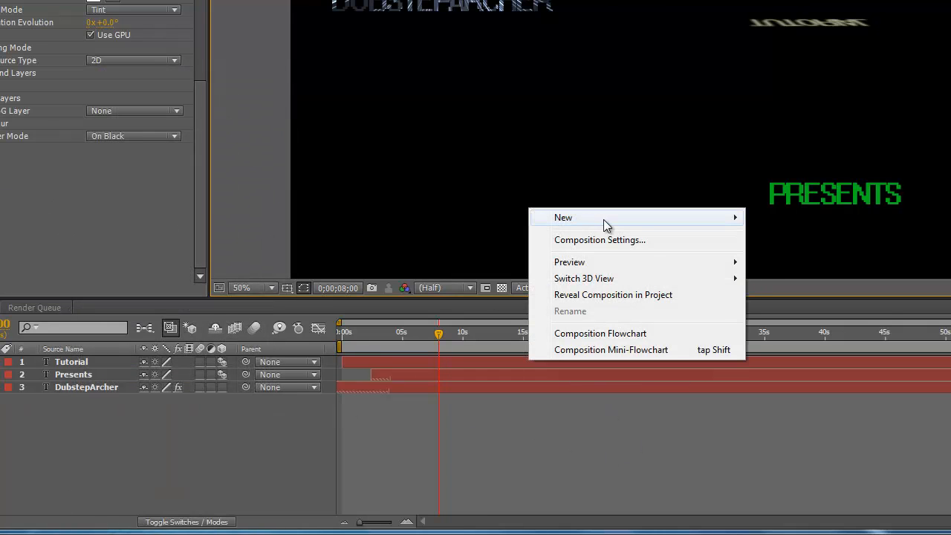
{"action": "mouse_move", "coordinate": [679, 222]}
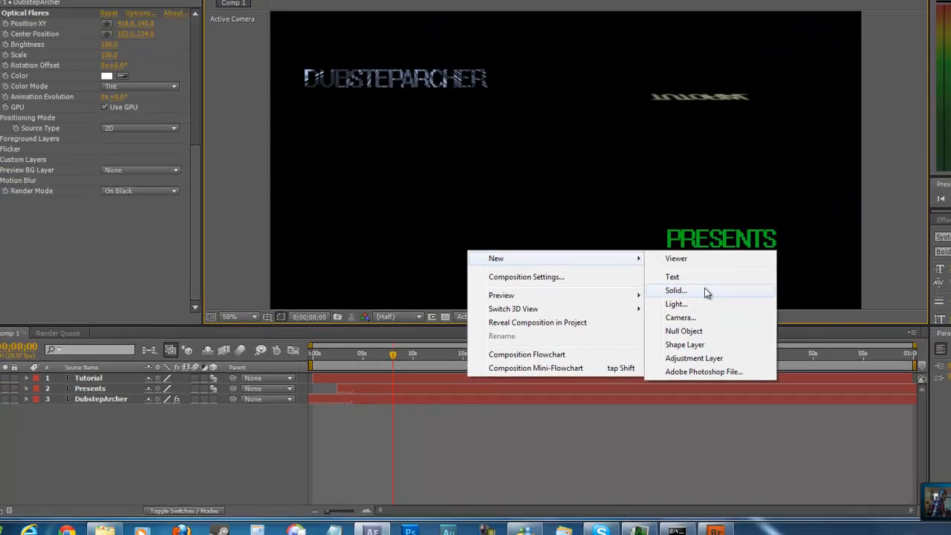
{"action": "left_click", "coordinate": [707, 291]}
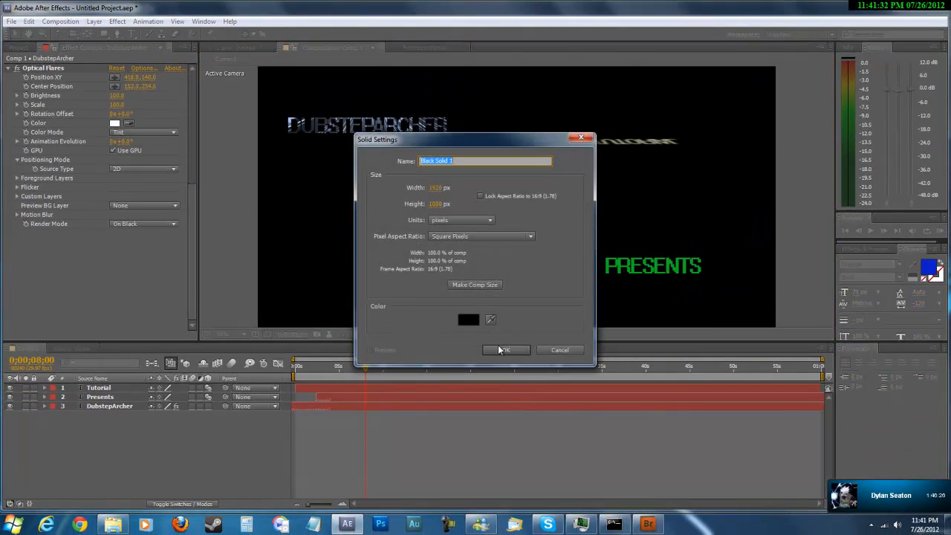
{"action": "left_click", "coordinate": [504, 350]}
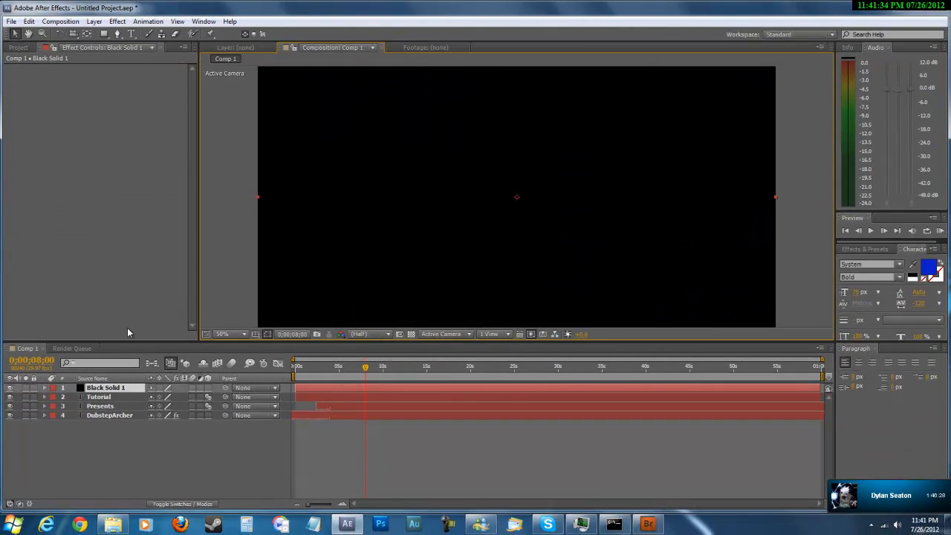
{"action": "left_click_drag", "start_coordinate": [94, 390], "coordinate": [110, 418]}
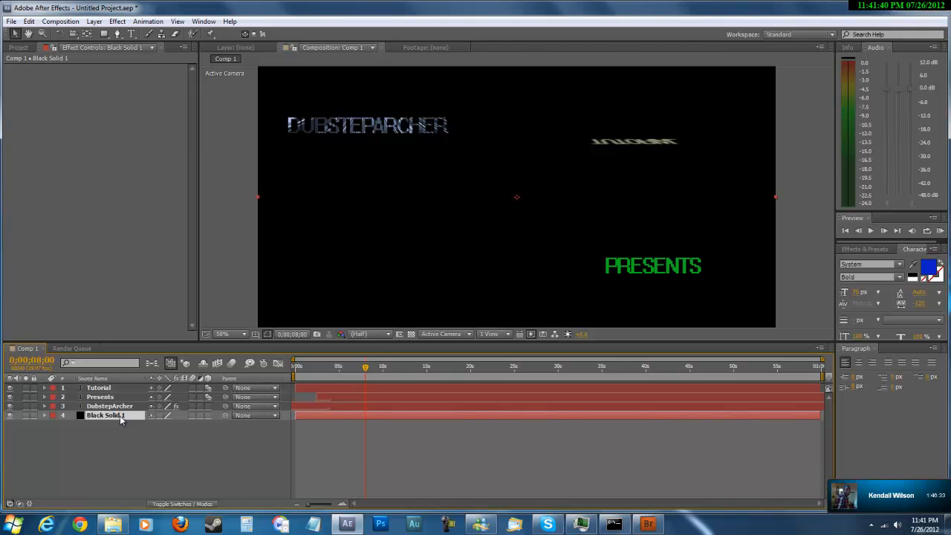
Apply the Optical Flares effect to the black solid and open its flare options.
{"action": "left_click", "coordinate": [148, 21]}
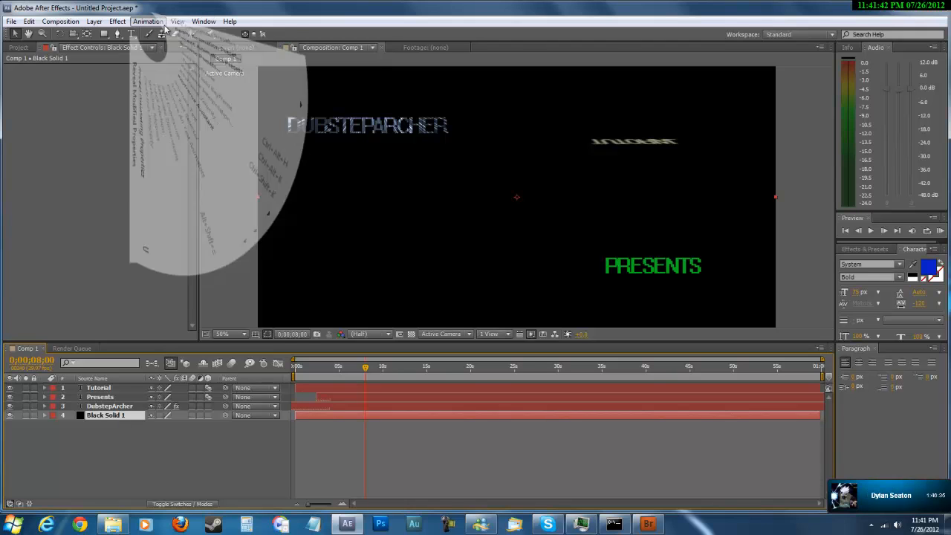
{"action": "mouse_move", "coordinate": [117, 30]}
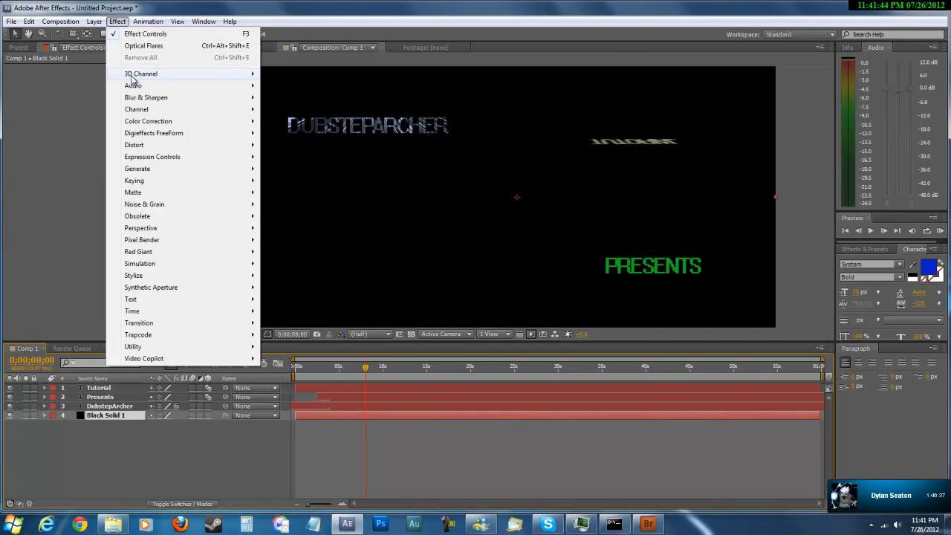
{"action": "mouse_move", "coordinate": [205, 358]}
{"action": "left_click", "coordinate": [322, 358]}
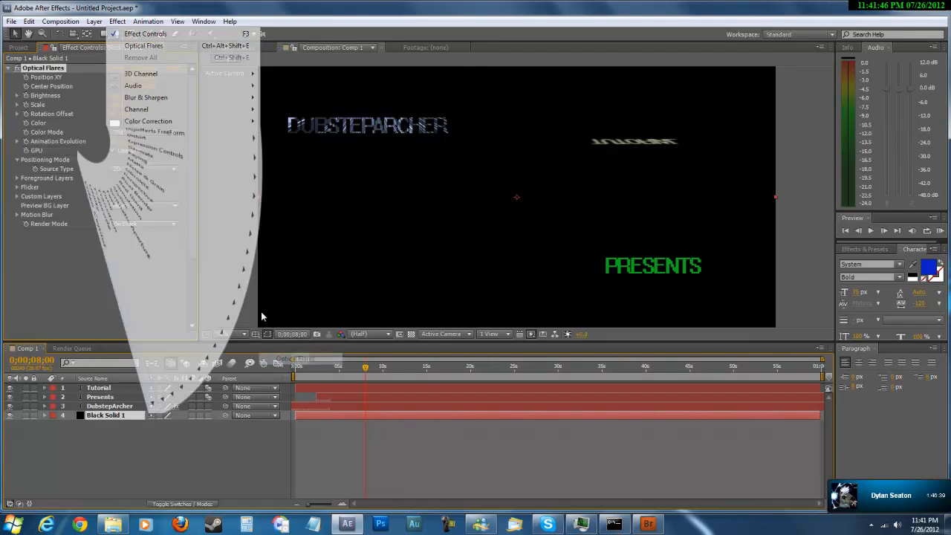
{"action": "left_click", "coordinate": [141, 70]}
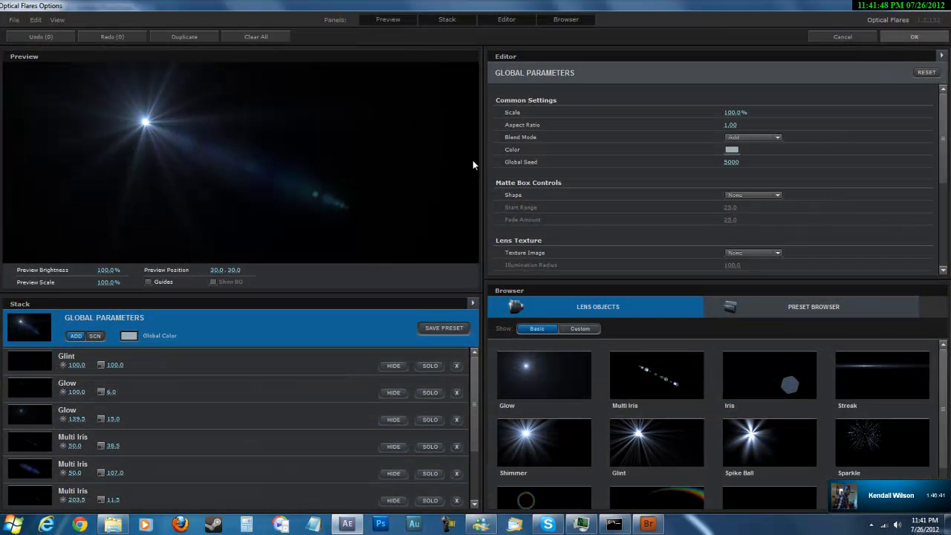
Add three Sparkle, two Spike Ball and three Multi Iris objects to the flare stack and accept the options.
{"action": "left_click", "coordinate": [872, 440]}
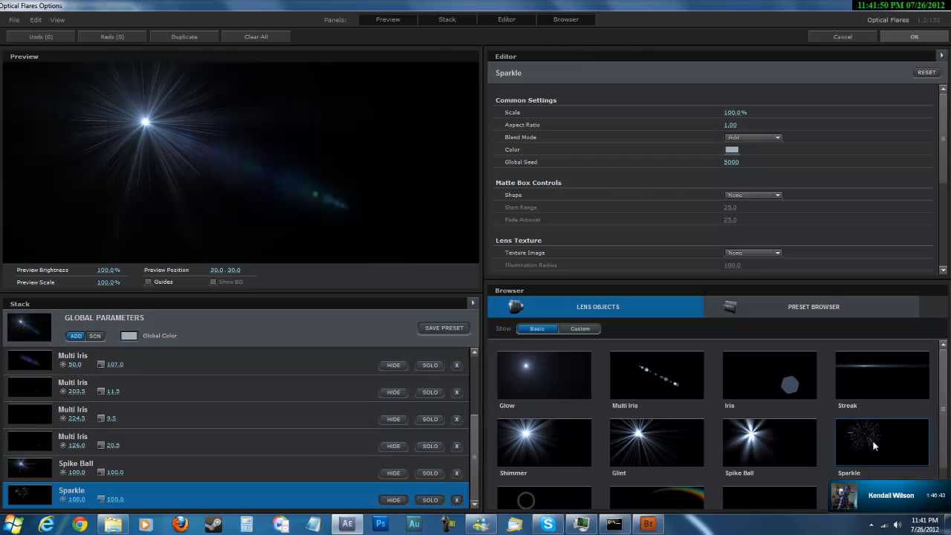
{"action": "double_click", "coordinate": [872, 440]}
{"action": "left_click", "coordinate": [738, 427]}
{"action": "left_click", "coordinate": [738, 427]}
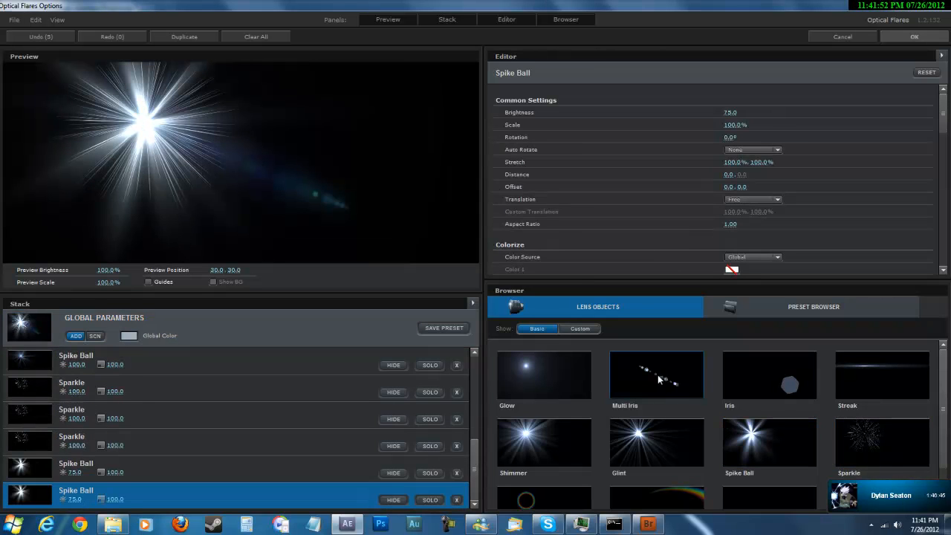
{"action": "double_click", "coordinate": [656, 375]}
{"action": "left_click", "coordinate": [657, 375]}
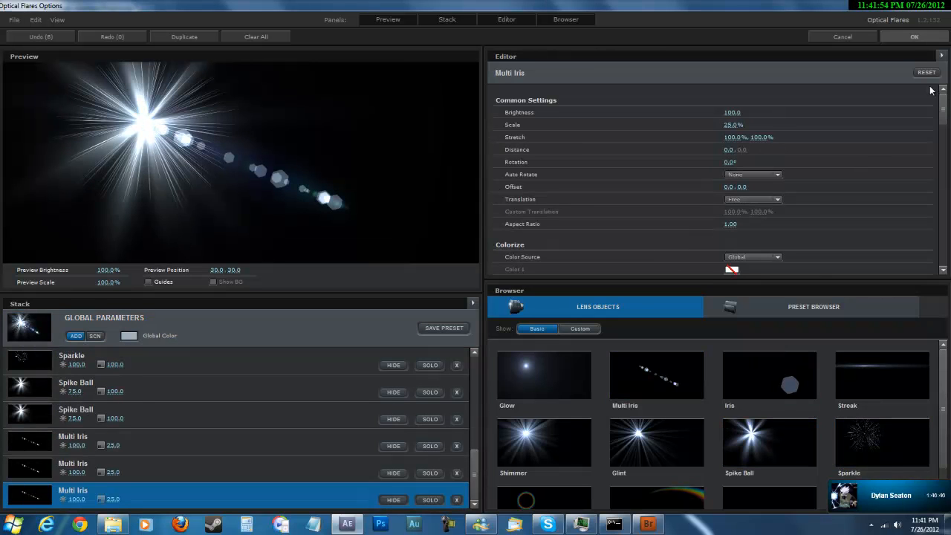
{"action": "left_click", "coordinate": [904, 36]}
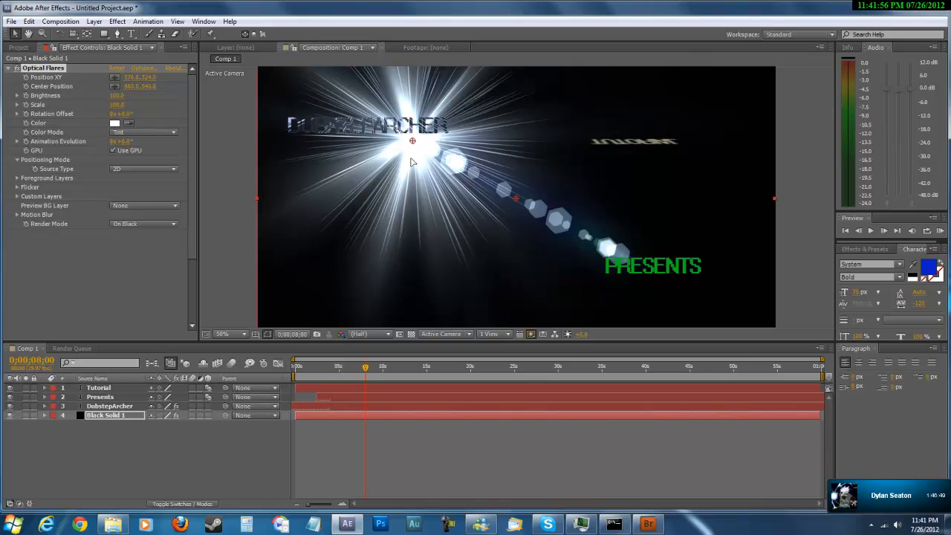
Move the black solid's flare to the composition's upper-right corner, at about 1908, 68.
{"action": "mouse_move", "coordinate": [413, 141]}
{"action": "left_mouse_down"}
{"action": "mouse_move", "coordinate": [405, 164]}
{"action": "mouse_move", "coordinate": [413, 149]}
{"action": "left_mouse_up"}
{"action": "left_click_drag", "start_coordinate": [283, 139], "coordinate": [699, 61]}
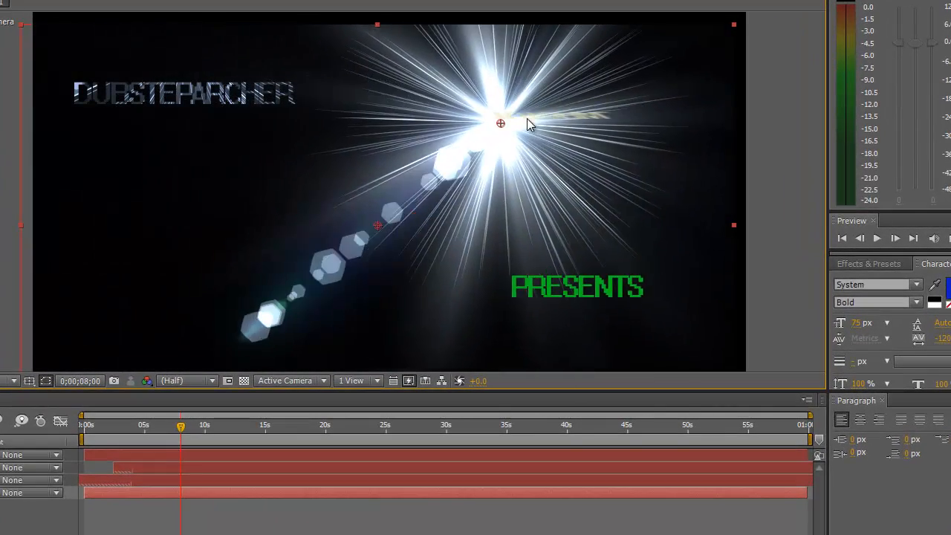
{"action": "left_click_drag", "start_coordinate": [706, 58], "coordinate": [729, 50]}
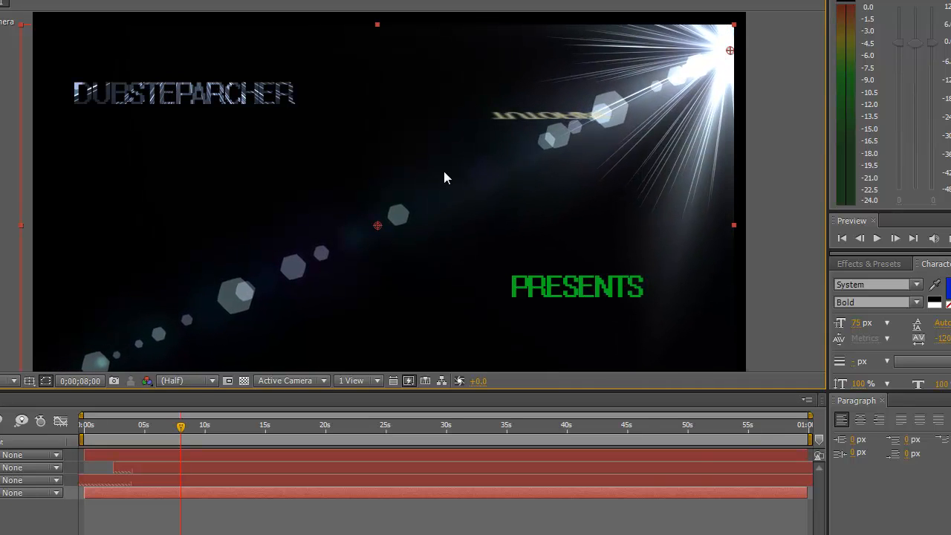
At the start of the timeline, expand the black solid's Optical Flares properties and enable keyframing for Position XY.
{"action": "left_click_drag", "start_coordinate": [184, 433], "coordinate": [80, 435]}
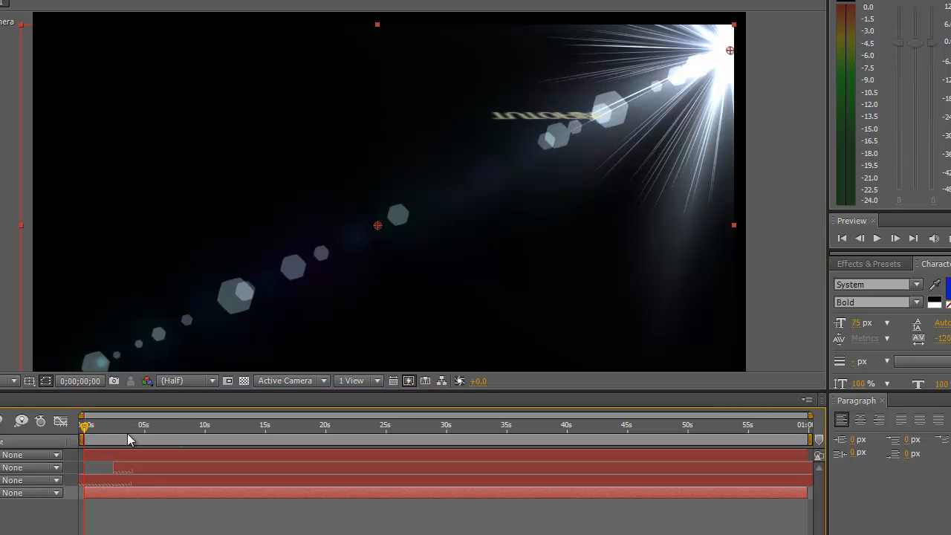
{"action": "left_click", "coordinate": [125, 480]}
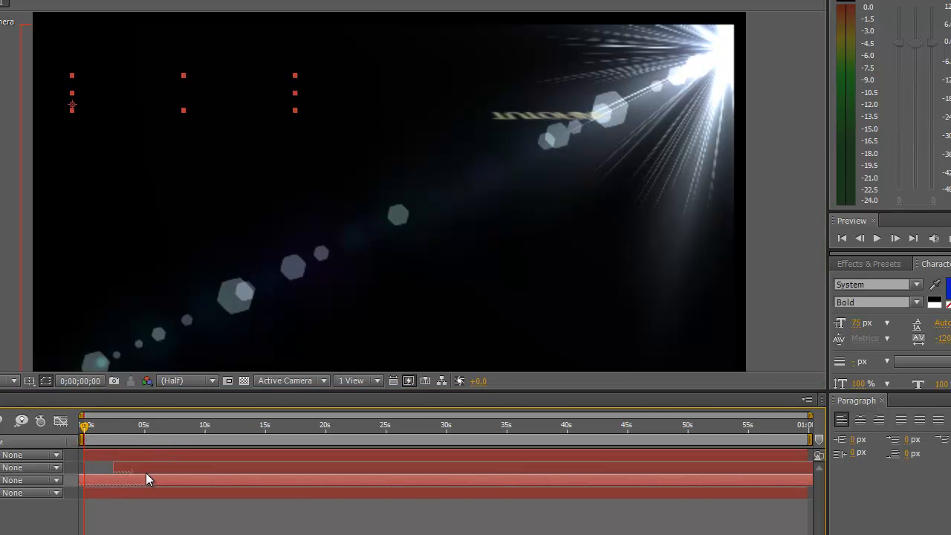
{"action": "left_click", "coordinate": [125, 493]}
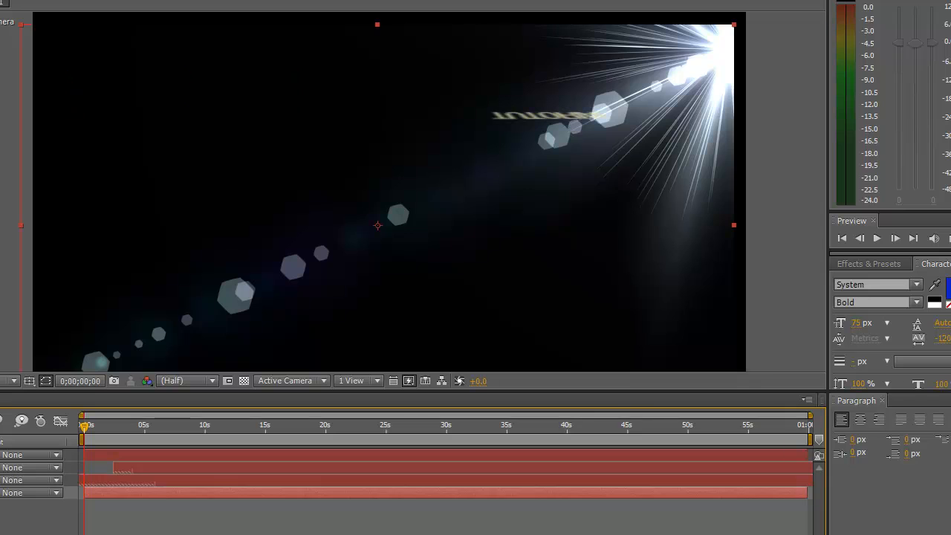
{"action": "left_click", "coordinate": [125, 480]}
{"action": "left_click", "coordinate": [125, 492]}
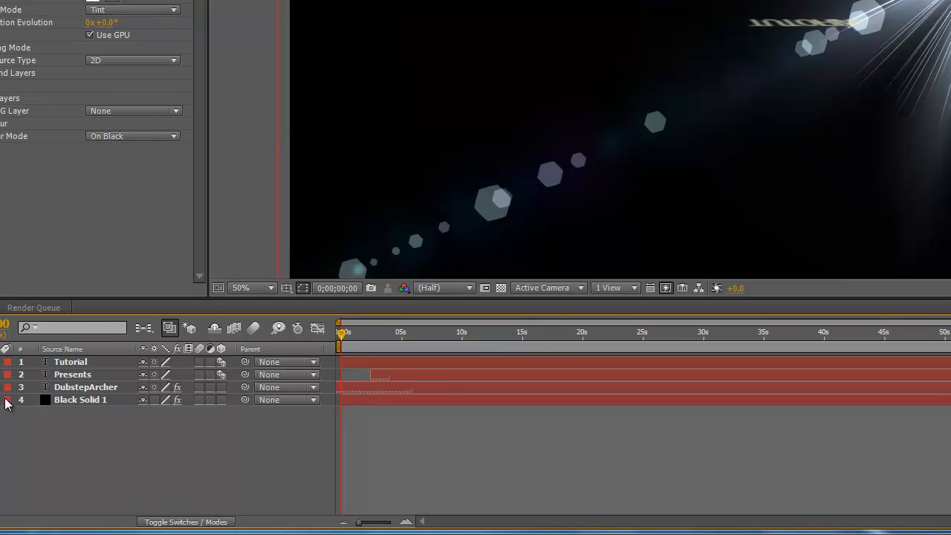
{"action": "left_click", "coordinate": [1, 401]}
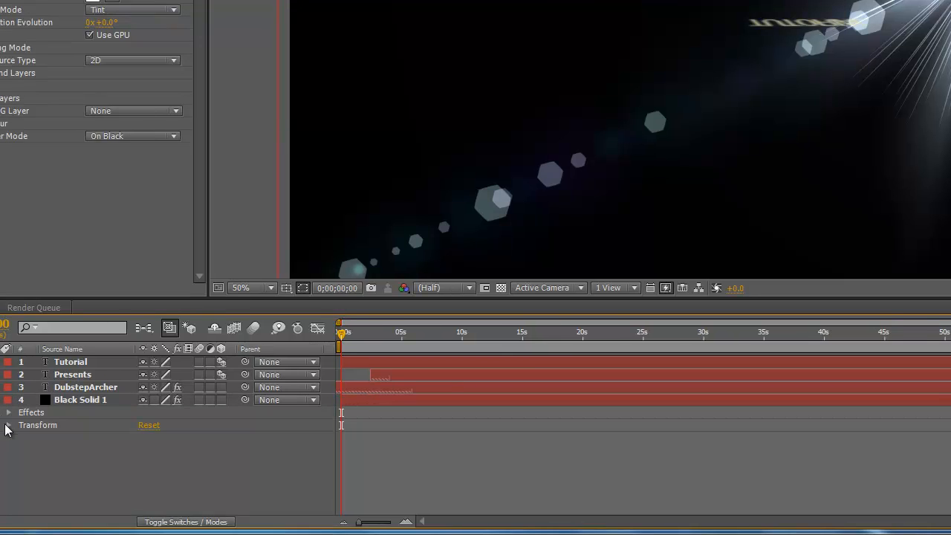
{"action": "left_click", "coordinate": [9, 412]}
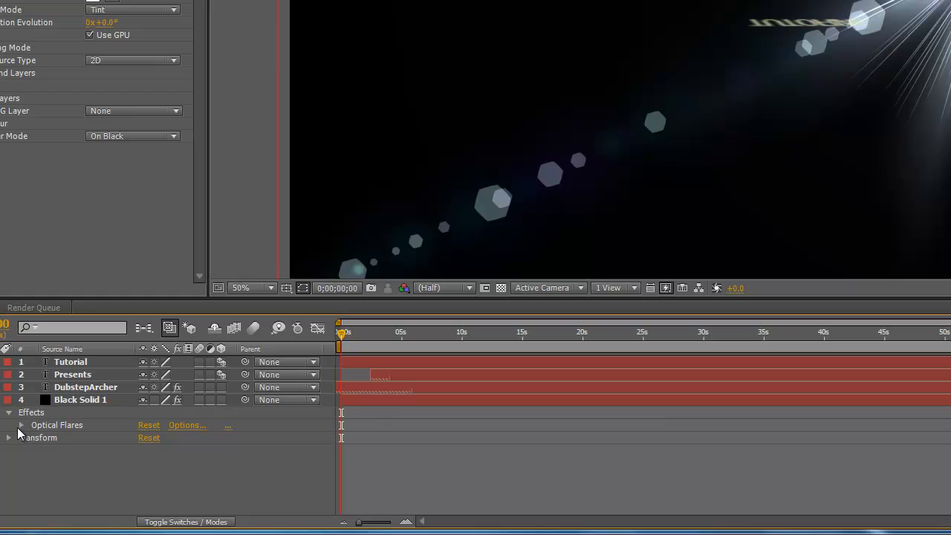
{"action": "left_click", "coordinate": [21, 424]}
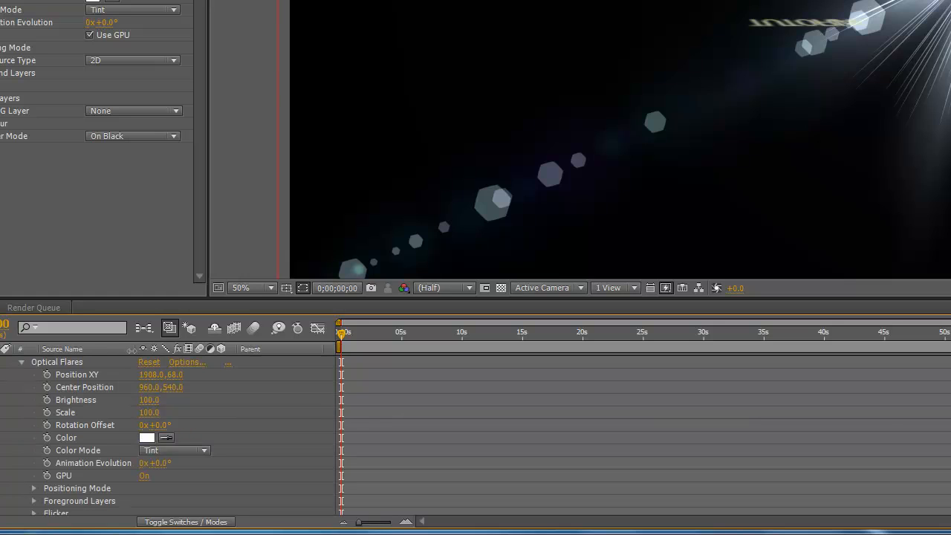
{"action": "left_click", "coordinate": [46, 376]}
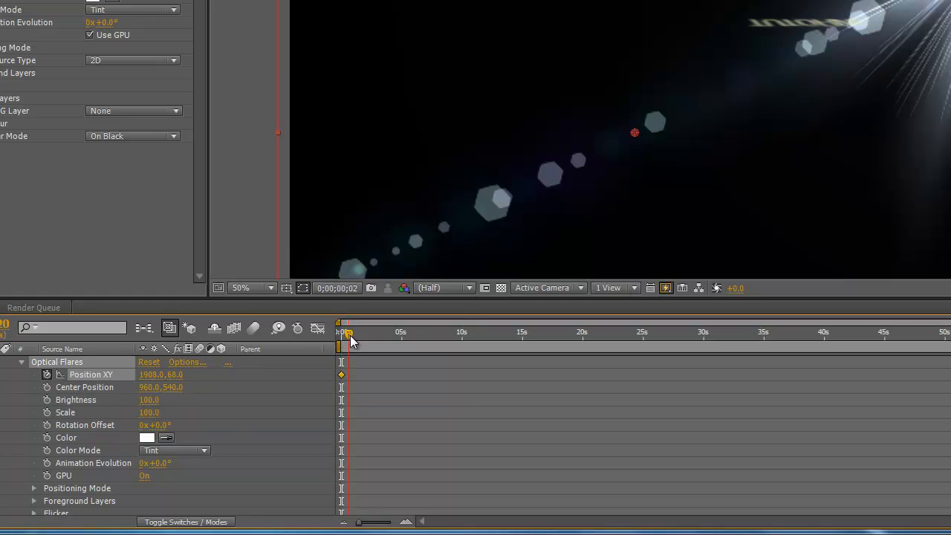
Keyframe the flare onto its center position at 0;00;05;01 and at about 284, 890 in the lower-left area at 0;00;13;12.
{"action": "left_click_drag", "start_coordinate": [350, 335], "coordinate": [404, 343]}
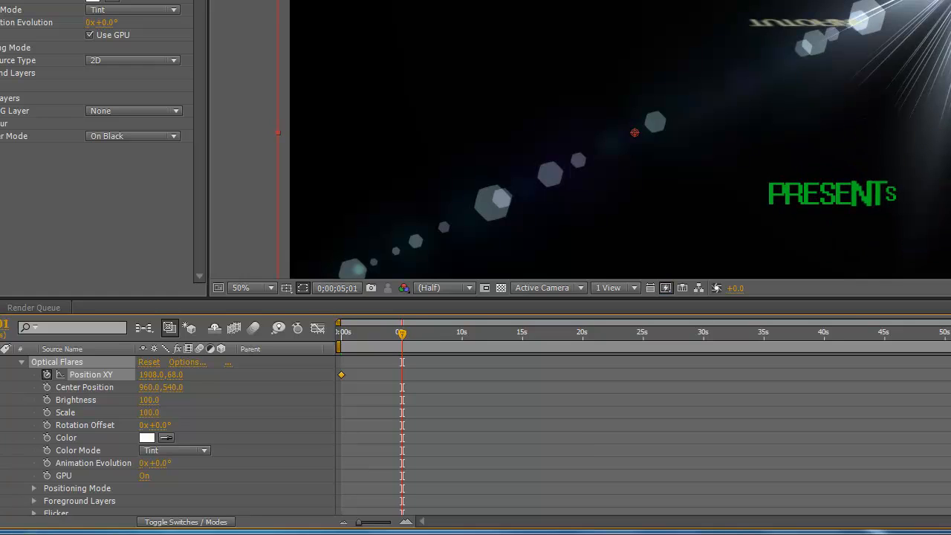
{"action": "left_click_drag", "start_coordinate": [947, 2], "coordinate": [669, 119]}
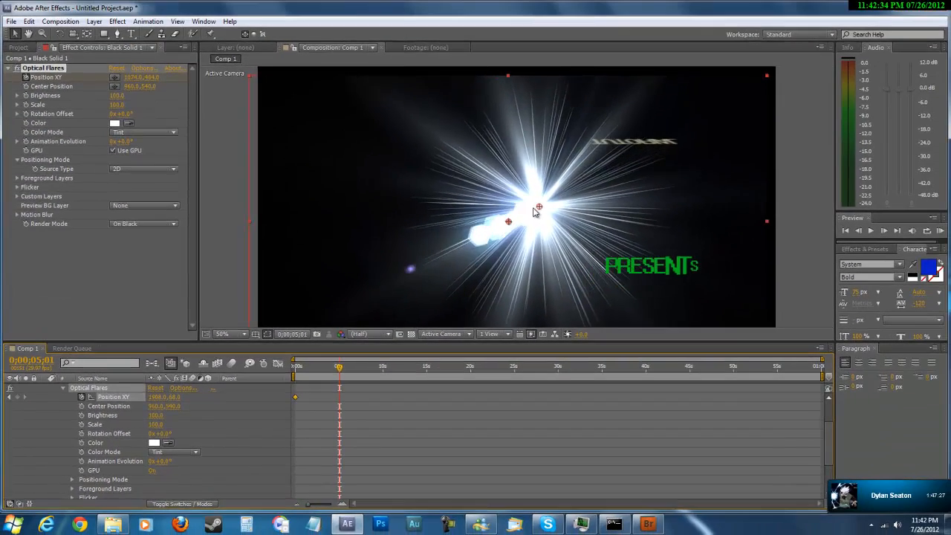
{"action": "left_click_drag", "start_coordinate": [534, 211], "coordinate": [511, 219]}
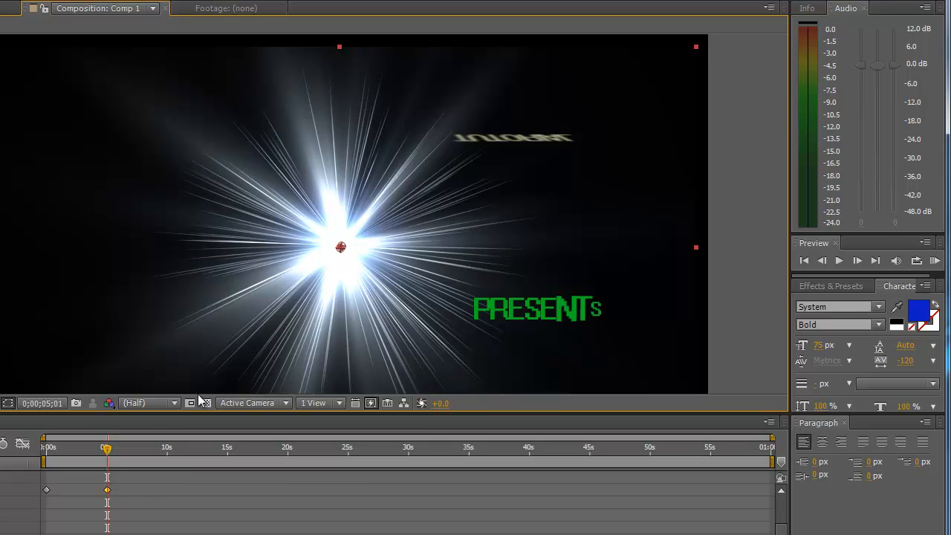
{"action": "left_click_drag", "start_coordinate": [108, 450], "coordinate": [194, 452]}
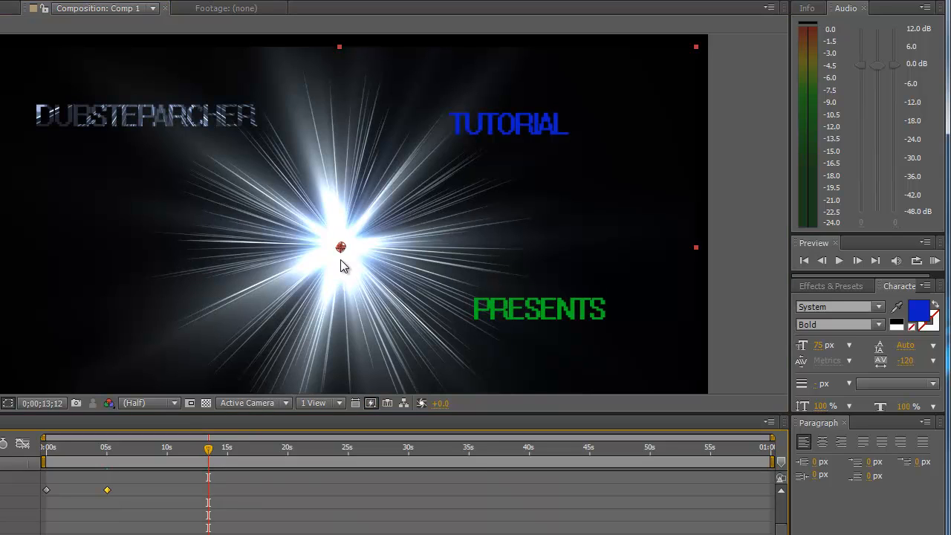
{"action": "left_click_drag", "start_coordinate": [340, 251], "coordinate": [87, 381]}
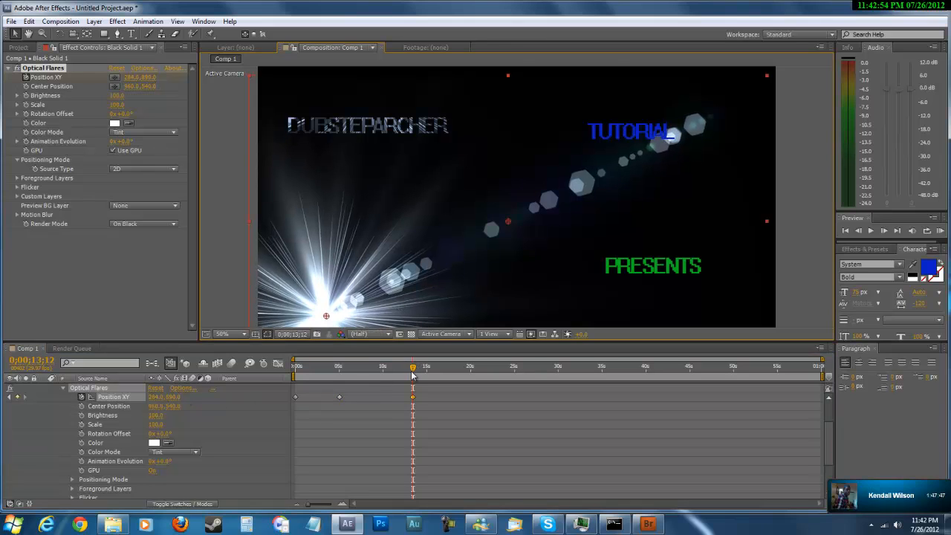
At 0;00;05;05, set the flare's brightness to 1000 and move it to the lower-left corner, at about 221, 1027.
{"action": "left_click_drag", "start_coordinate": [407, 376], "coordinate": [341, 389]}
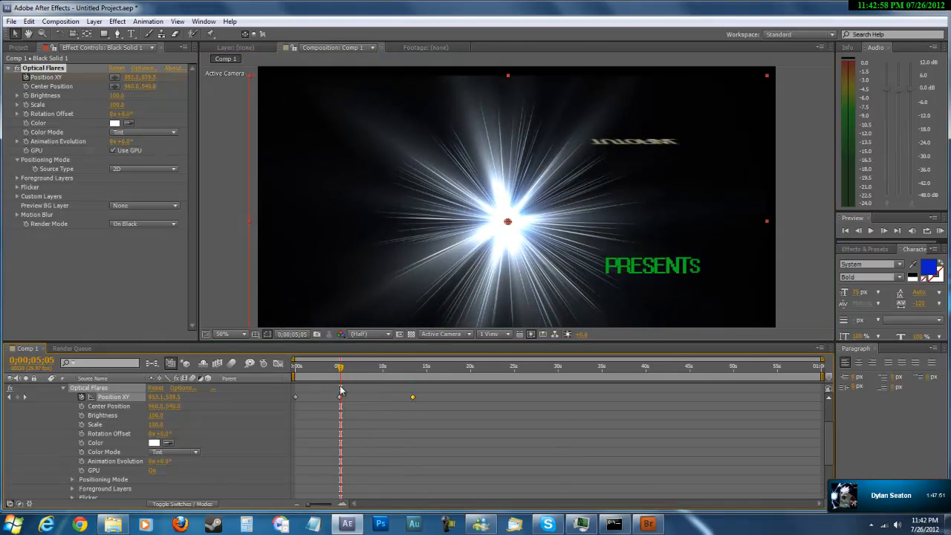
{"action": "left_click", "coordinate": [156, 416]}
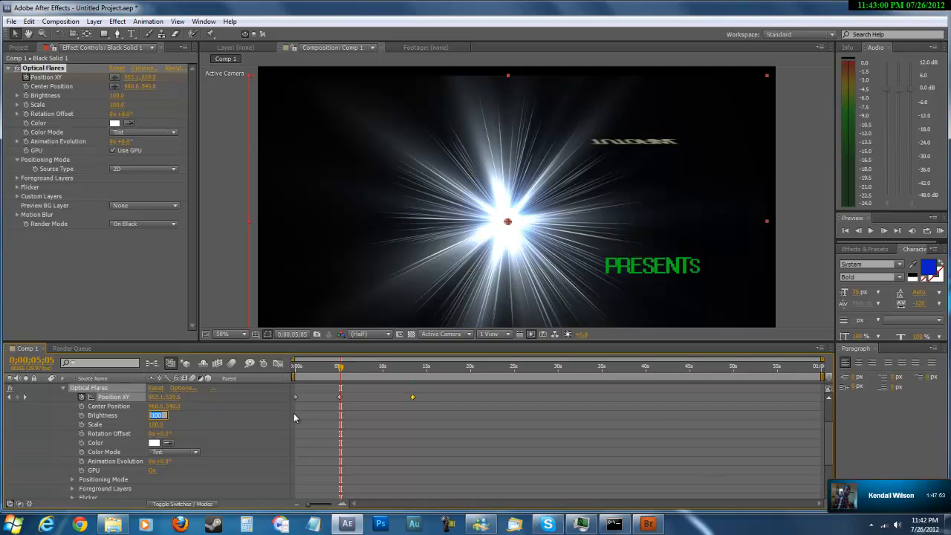
{"action": "type", "text": "100"}
{"action": "key", "text": "Return"}
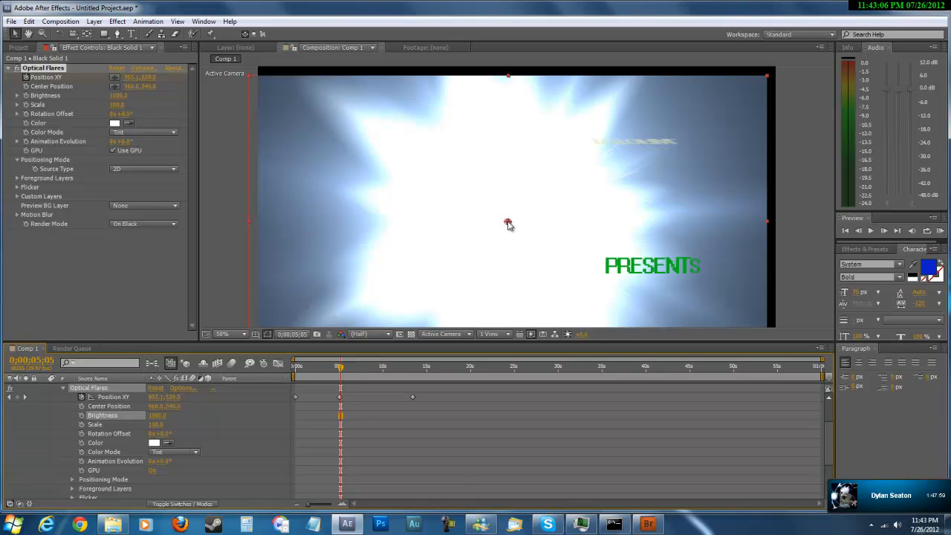
{"action": "mouse_move", "coordinate": [508, 223]}
{"action": "left_mouse_down"}
{"action": "mouse_move", "coordinate": [404, 287]}
{"action": "mouse_move", "coordinate": [298, 321]}
{"action": "mouse_move", "coordinate": [312, 355]}
{"action": "left_mouse_up"}
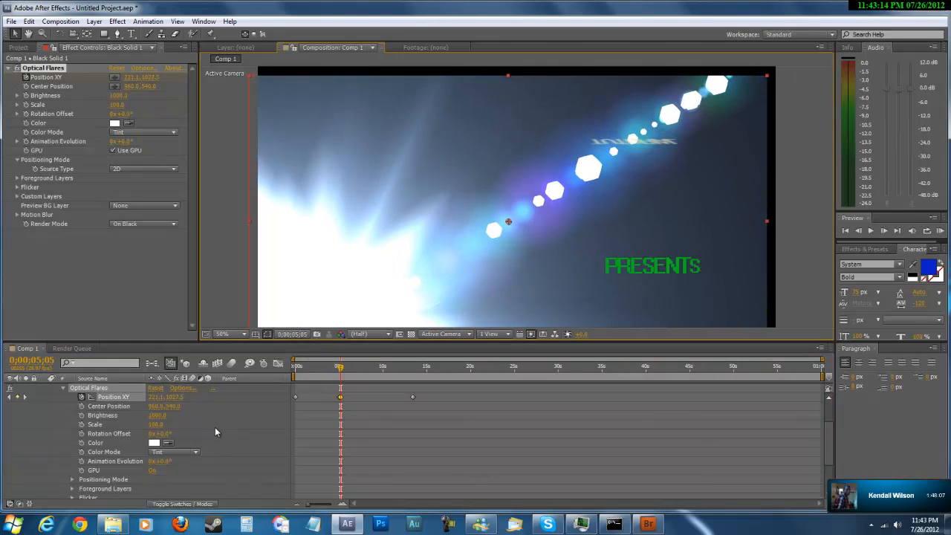
At 0;00;13;14, toggle the brightness keyframing on and off and move the flare to the upper-right area, at about 1776, 56.
{"action": "left_click_drag", "start_coordinate": [344, 368], "coordinate": [413, 370]}
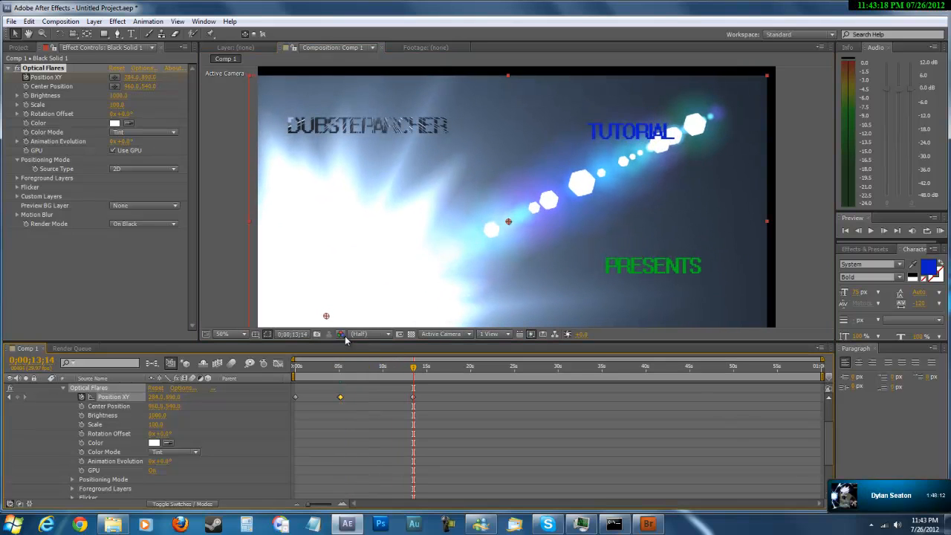
{"action": "mouse_move", "coordinate": [327, 317]}
{"action": "left_mouse_down"}
{"action": "mouse_move", "coordinate": [495, 250]}
{"action": "mouse_move", "coordinate": [426, 252]}
{"action": "mouse_move", "coordinate": [330, 308]}
{"action": "mouse_move", "coordinate": [332, 328]}
{"action": "left_mouse_up"}
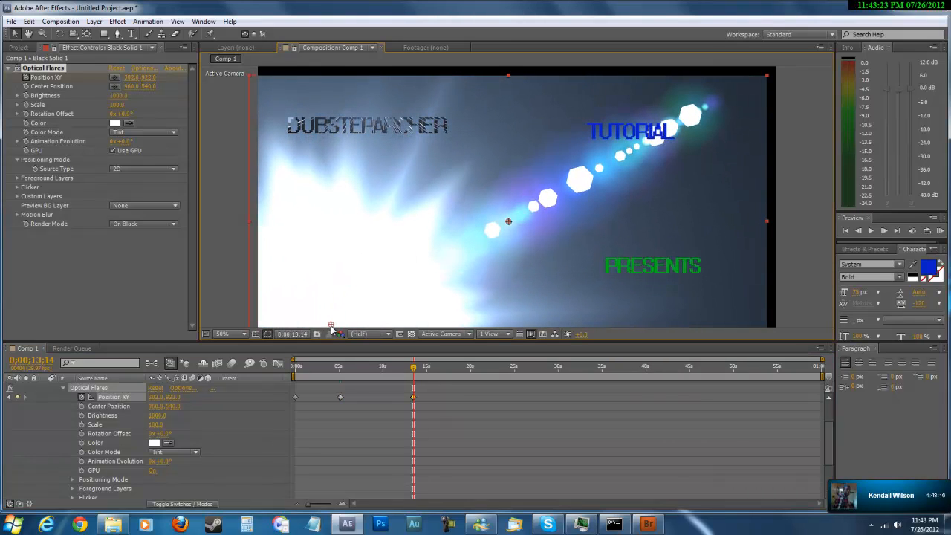
{"action": "left_click", "coordinate": [82, 415]}
{"action": "left_click", "coordinate": [83, 416]}
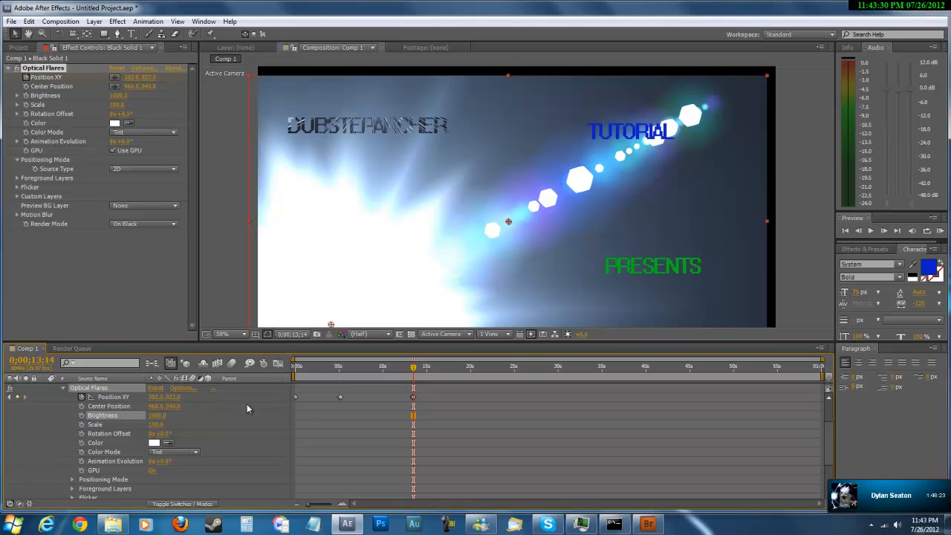
{"action": "mouse_move", "coordinate": [331, 326]}
{"action": "left_mouse_down"}
{"action": "mouse_move", "coordinate": [561, 196]}
{"action": "mouse_move", "coordinate": [668, 117]}
{"action": "mouse_move", "coordinate": [728, 90]}
{"action": "left_mouse_up"}
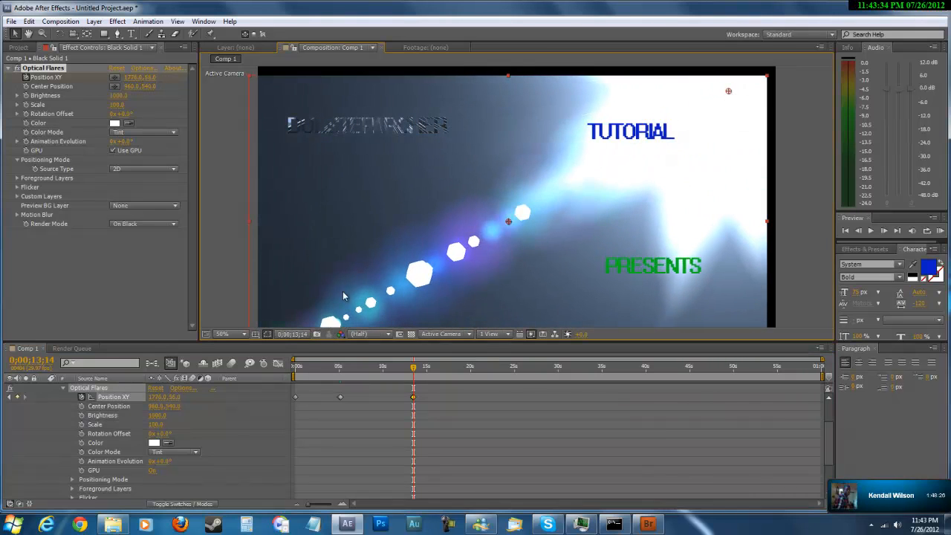
Set the flare's brightness to 100.
{"action": "left_click", "coordinate": [156, 415]}
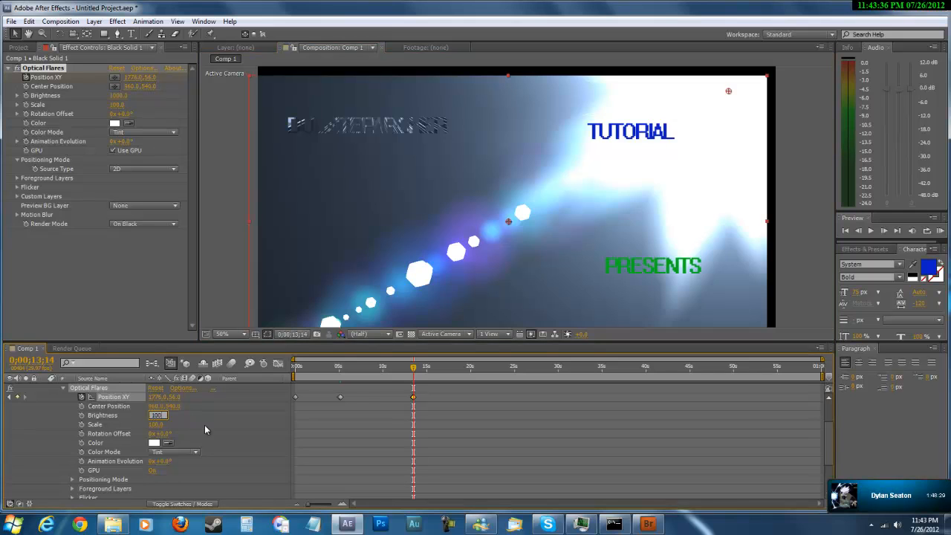
{"action": "type", "text": "100"}
{"action": "key", "text": "Return"}
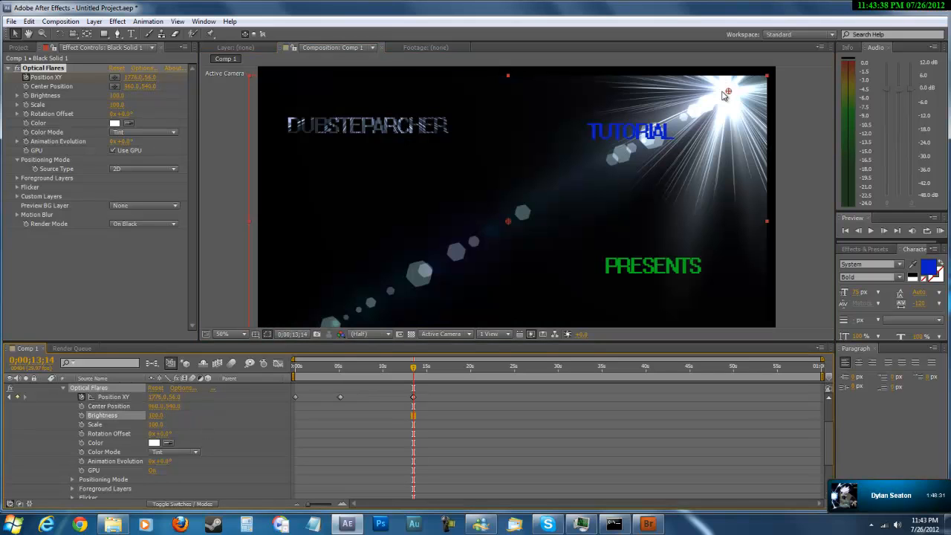
Enable Brightness keyframing at 0;00;13;14 and move the flare onto its center position in the middle of the frame.
{"action": "mouse_move", "coordinate": [729, 92]}
{"action": "left_mouse_down"}
{"action": "mouse_move", "coordinate": [513, 208]}
{"action": "mouse_move", "coordinate": [513, 219]}
{"action": "mouse_move", "coordinate": [749, 87]}
{"action": "left_mouse_up"}
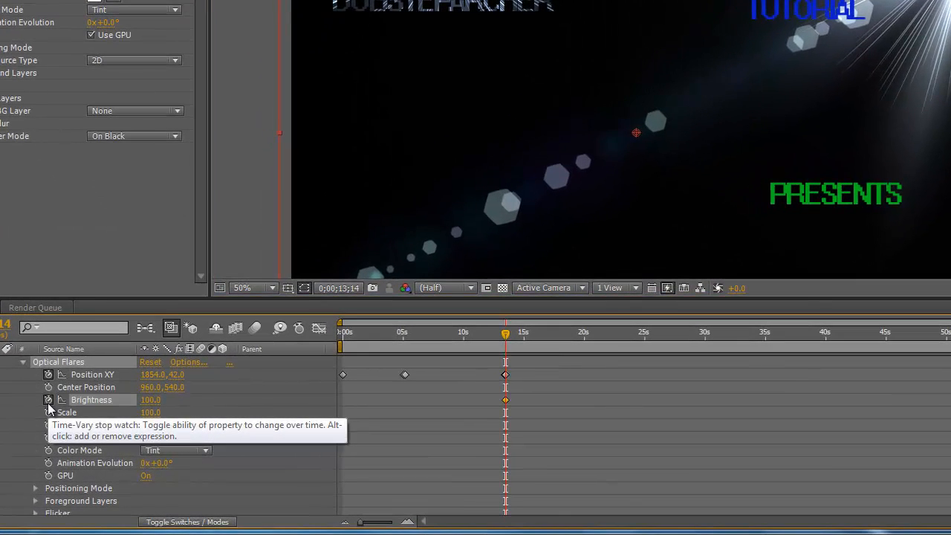
{"action": "left_click", "coordinate": [81, 416]}
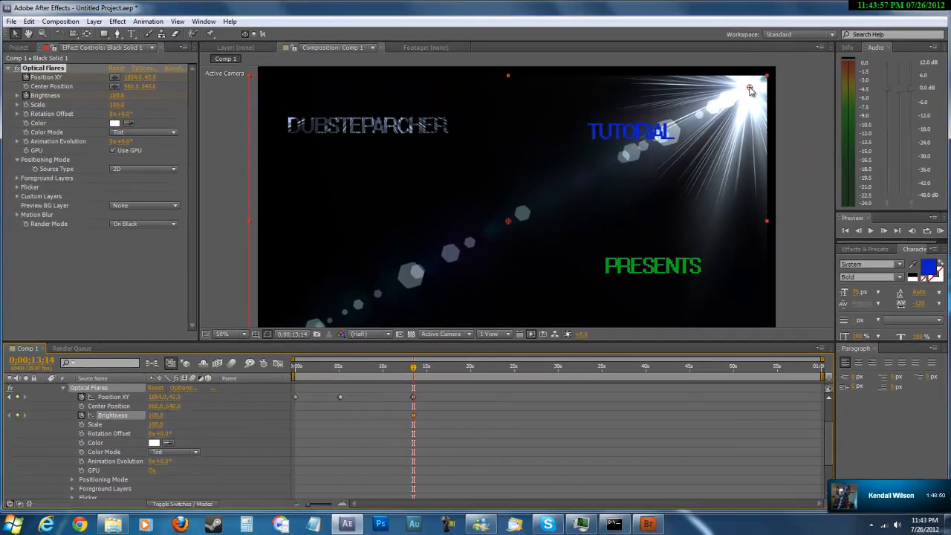
{"action": "left_click_drag", "start_coordinate": [749, 88], "coordinate": [510, 223]}
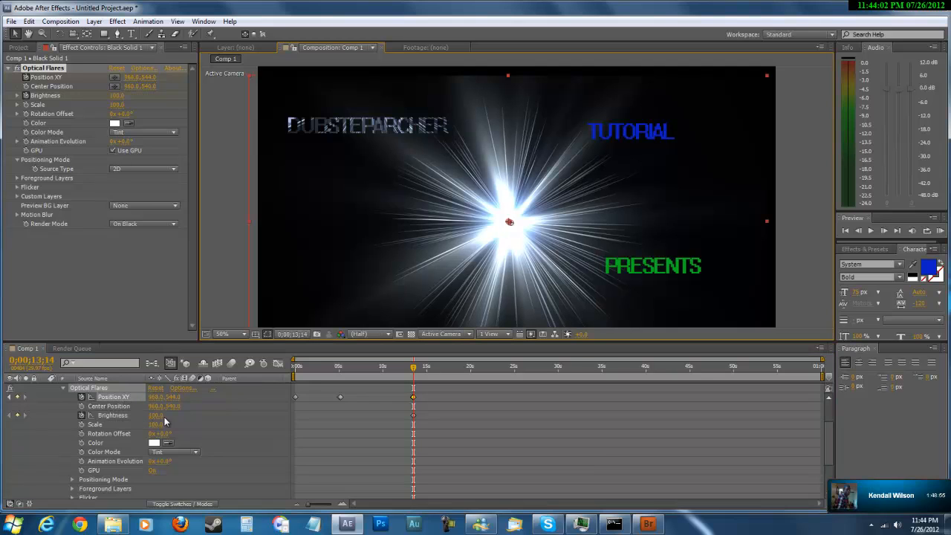
Set the flare's brightness to 1000 at 0;00;13;14.
{"action": "left_click", "coordinate": [155, 416]}
{"action": "type", "text": "100"}
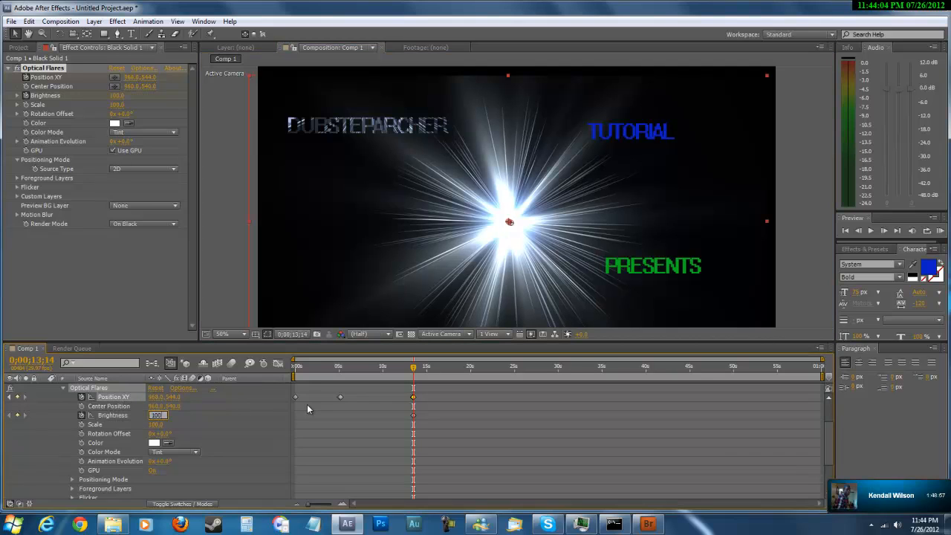
{"action": "type", "text": "0"}
{"action": "key", "text": "Return"}
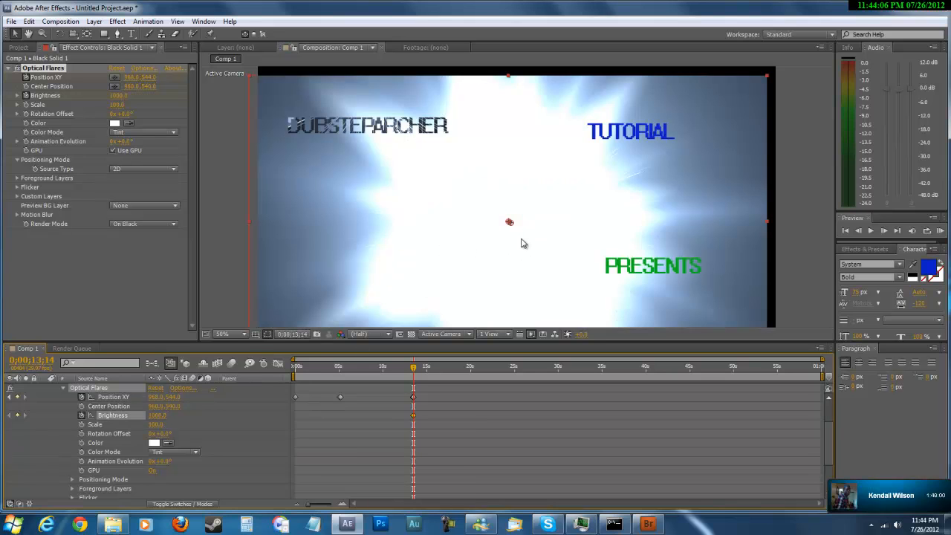
At 0;00;13;14, move the flare to the lower-left corner, at about 86, 1084, and set its brightness to 100.
{"action": "left_click_drag", "start_coordinate": [509, 222], "coordinate": [371, 311]}
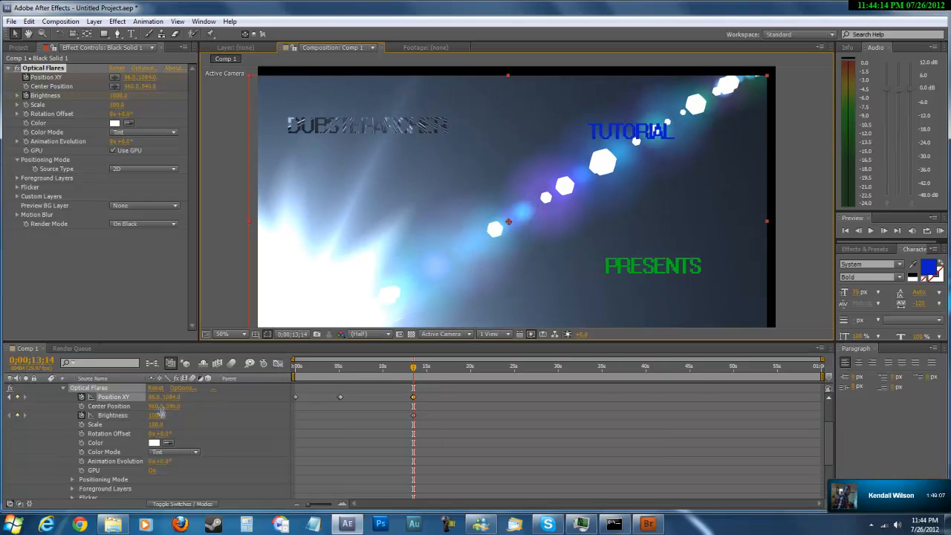
{"action": "left_click", "coordinate": [158, 415]}
{"action": "type", "text": "100"}
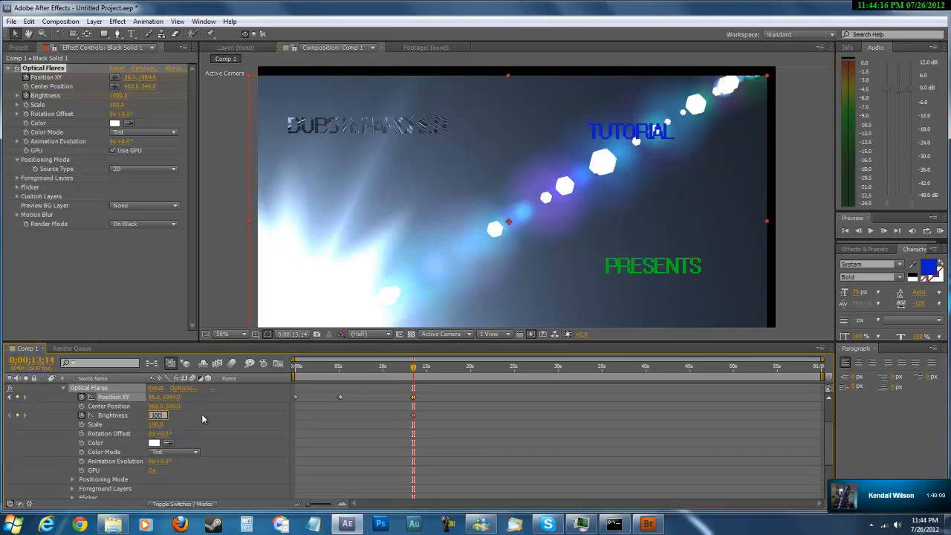
{"action": "key", "text": "Return"}
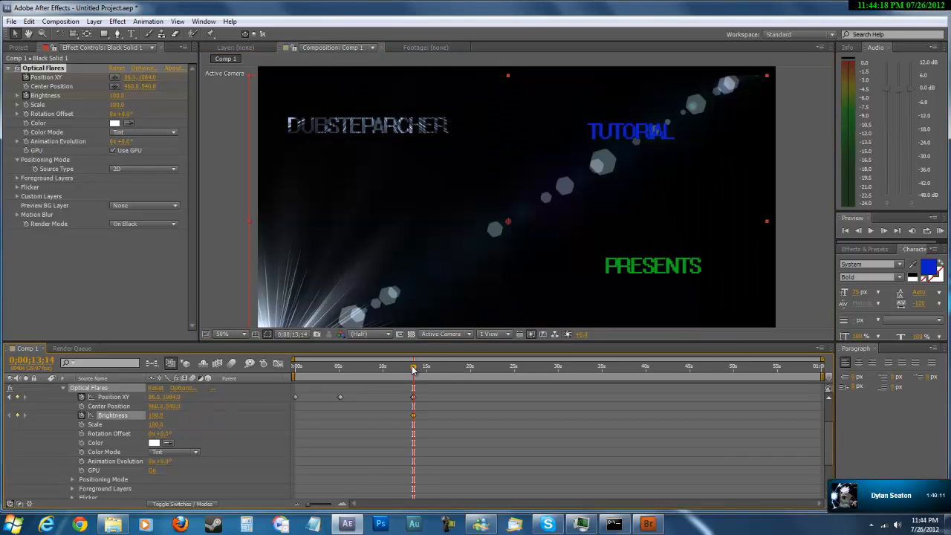
Add a Brightness keyframe of 1000 for the flare at 0;00;05;00.
{"action": "left_click_drag", "start_coordinate": [414, 365], "coordinate": [337, 388]}
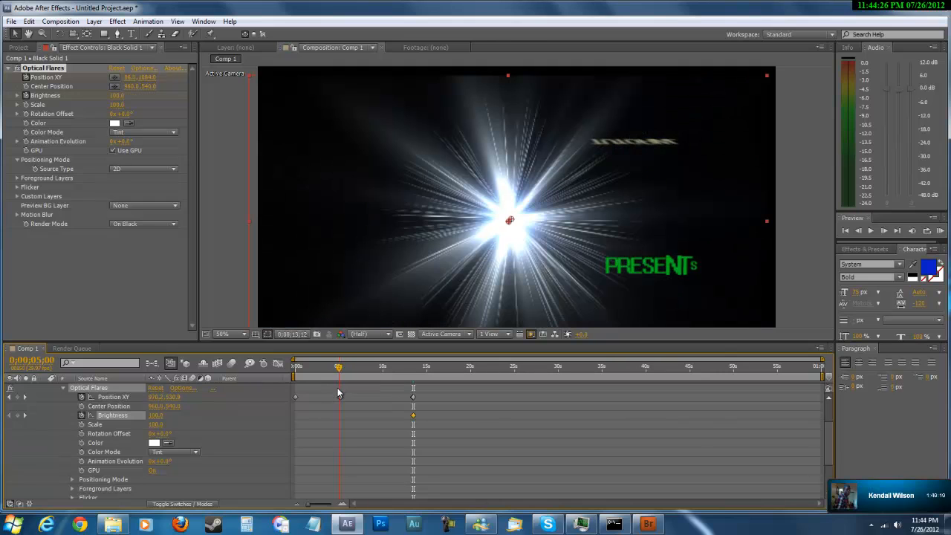
{"action": "left_click", "coordinate": [157, 415]}
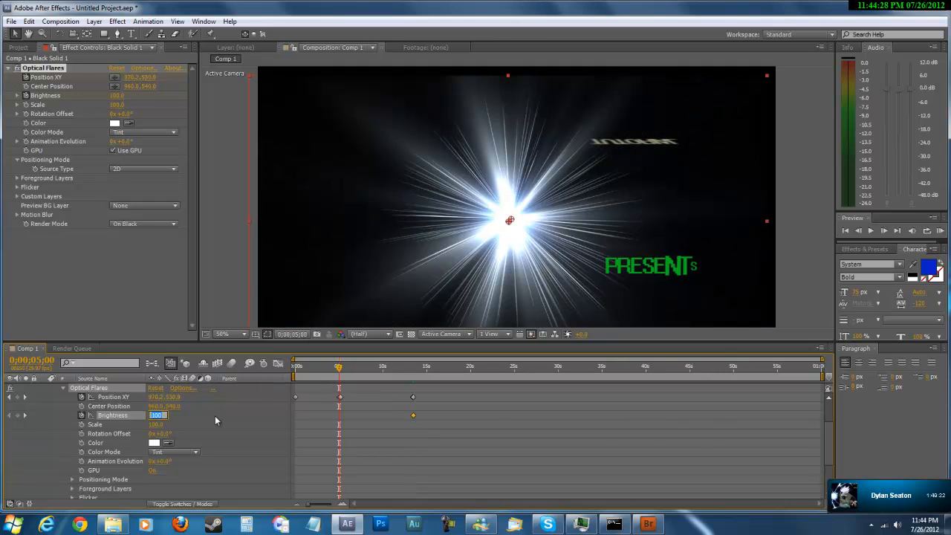
{"action": "type", "text": "1000"}
{"action": "key", "text": "Return"}
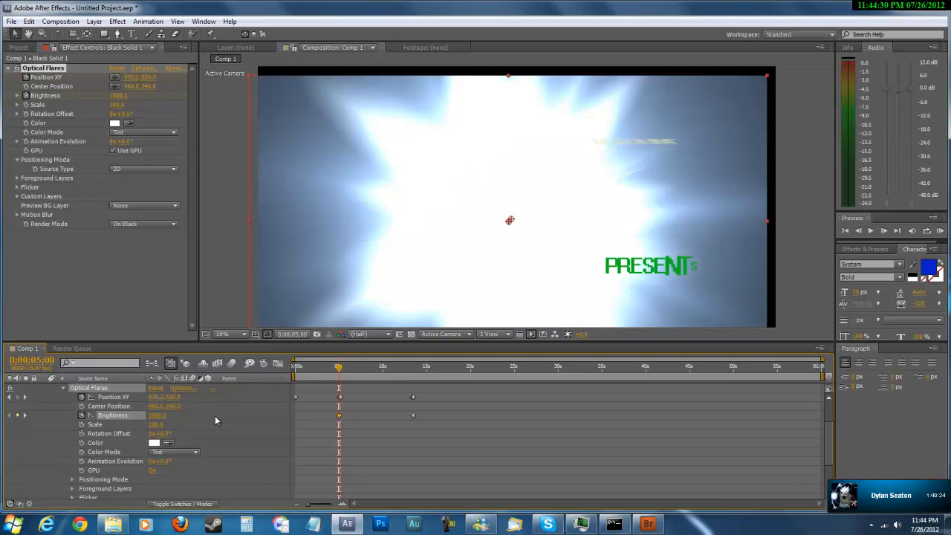
Scrub through the flare animation past its last keyframes and park the current time at 0;00;15;02.
{"action": "left_click_drag", "start_coordinate": [339, 367], "coordinate": [421, 405]}
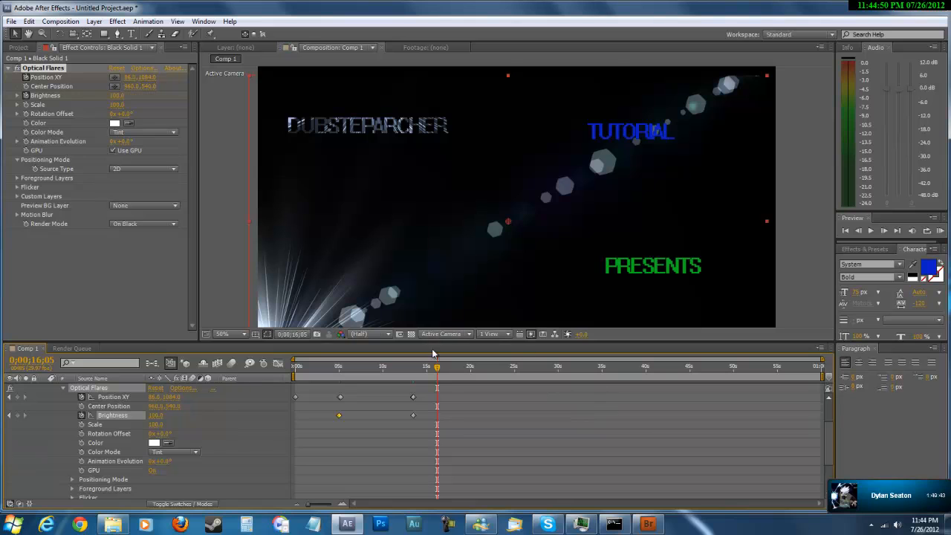
{"action": "mouse_move", "coordinate": [438, 368]}
{"action": "left_mouse_down"}
{"action": "mouse_move", "coordinate": [265, 362]}
{"action": "mouse_move", "coordinate": [365, 368]}
{"action": "mouse_move", "coordinate": [443, 357]}
{"action": "mouse_move", "coordinate": [313, 369]}
{"action": "mouse_move", "coordinate": [427, 369]}
{"action": "left_mouse_up"}
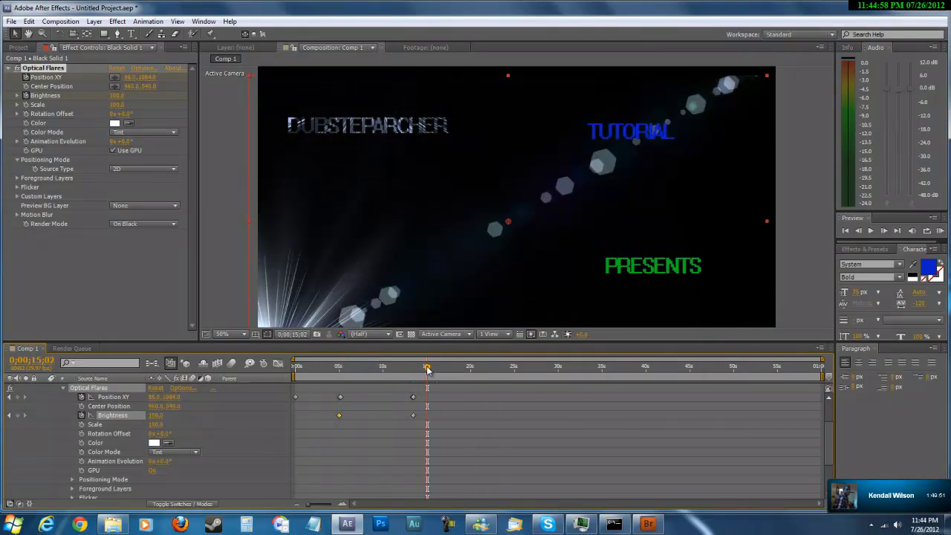